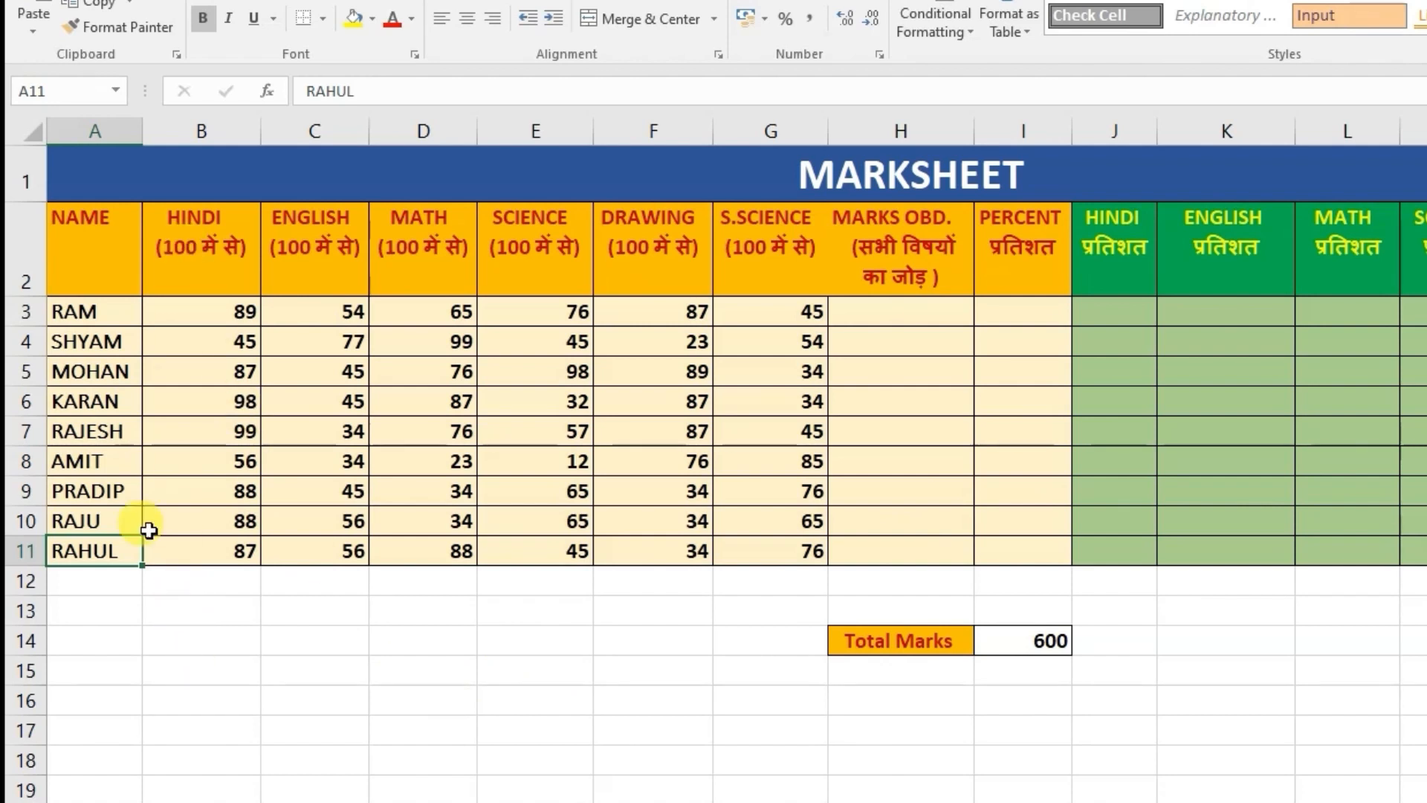
- Examine the first student's subject marks in B3:G3 and the empty total and percentage cells in H3:O3
click(88, 316)
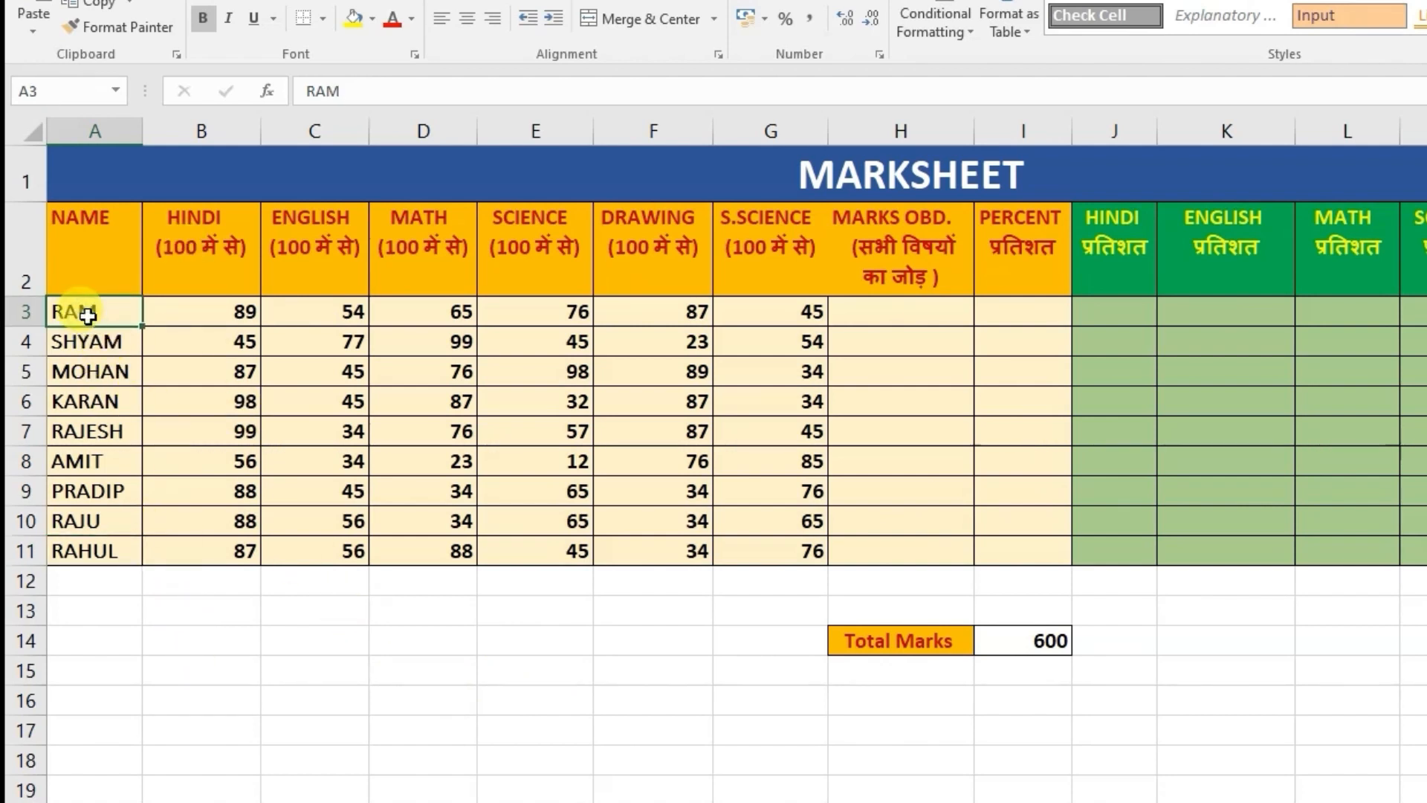
drag(212, 307, 752, 311)
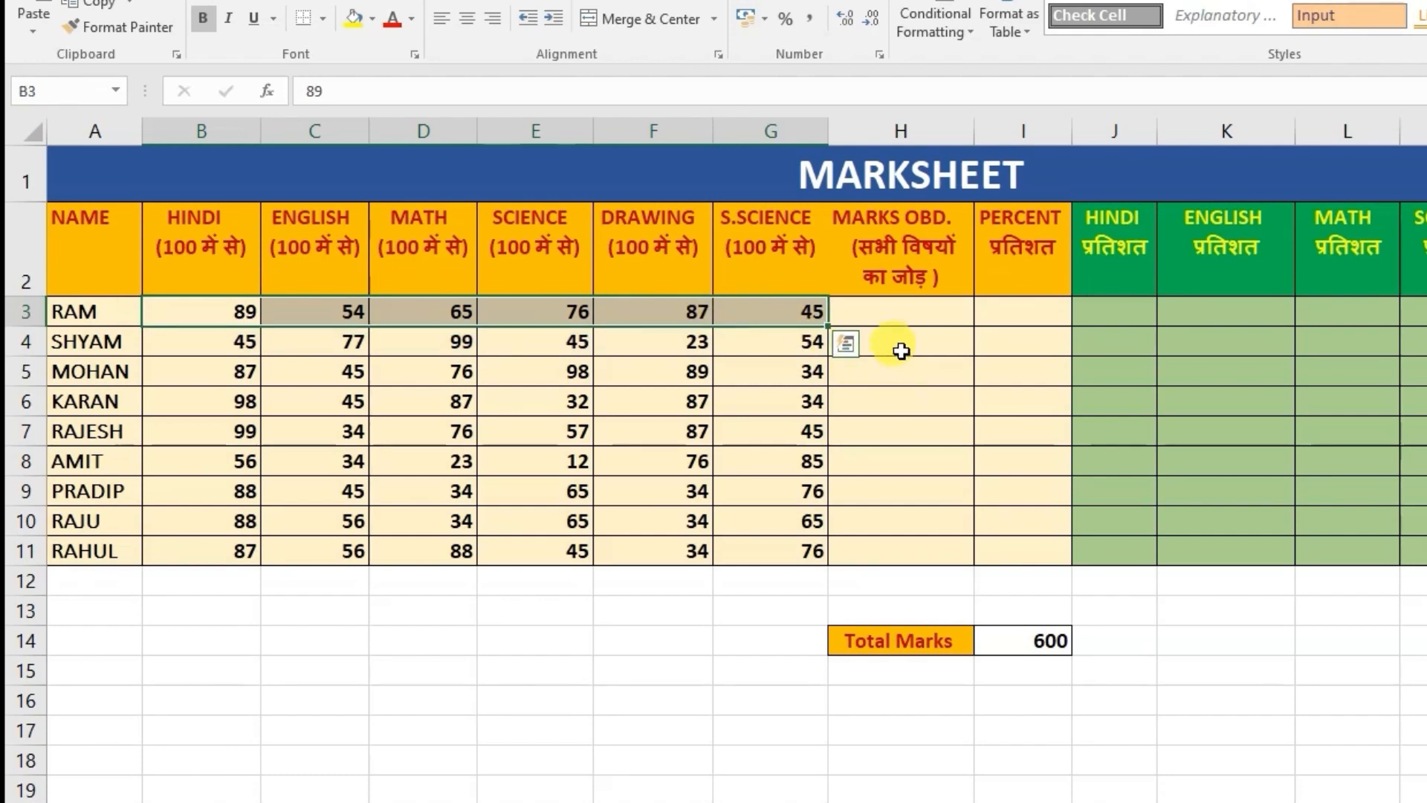
click(906, 317)
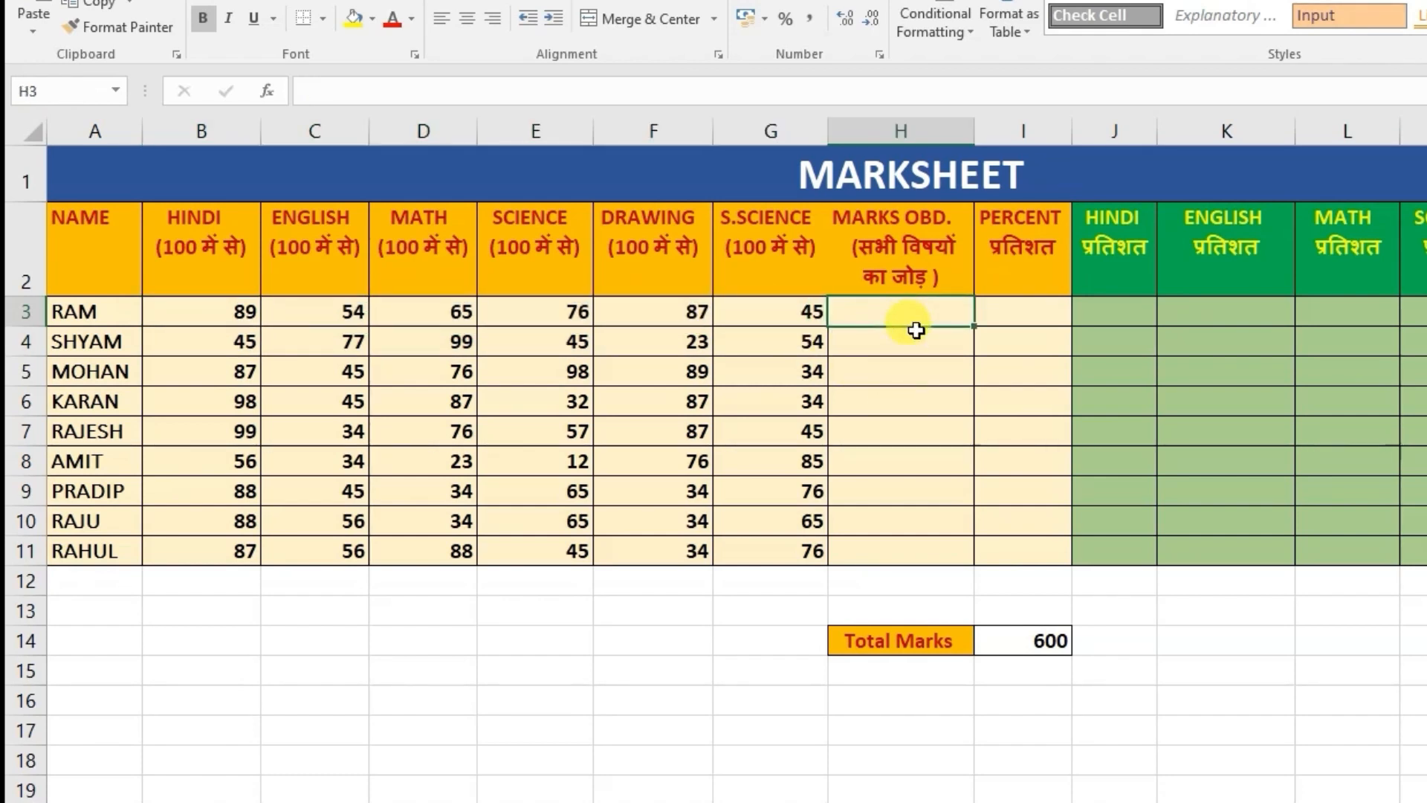
click(1000, 318)
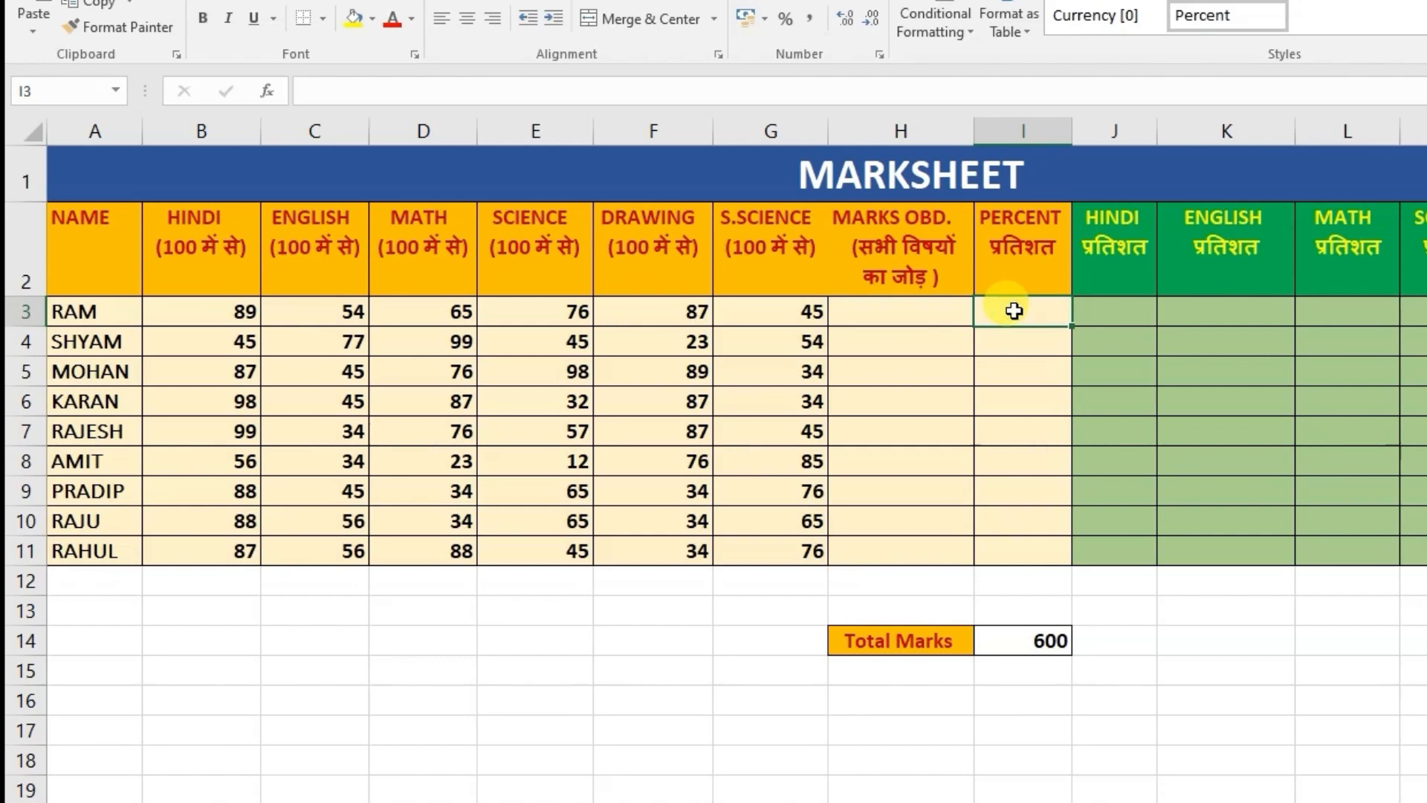
click(1119, 314)
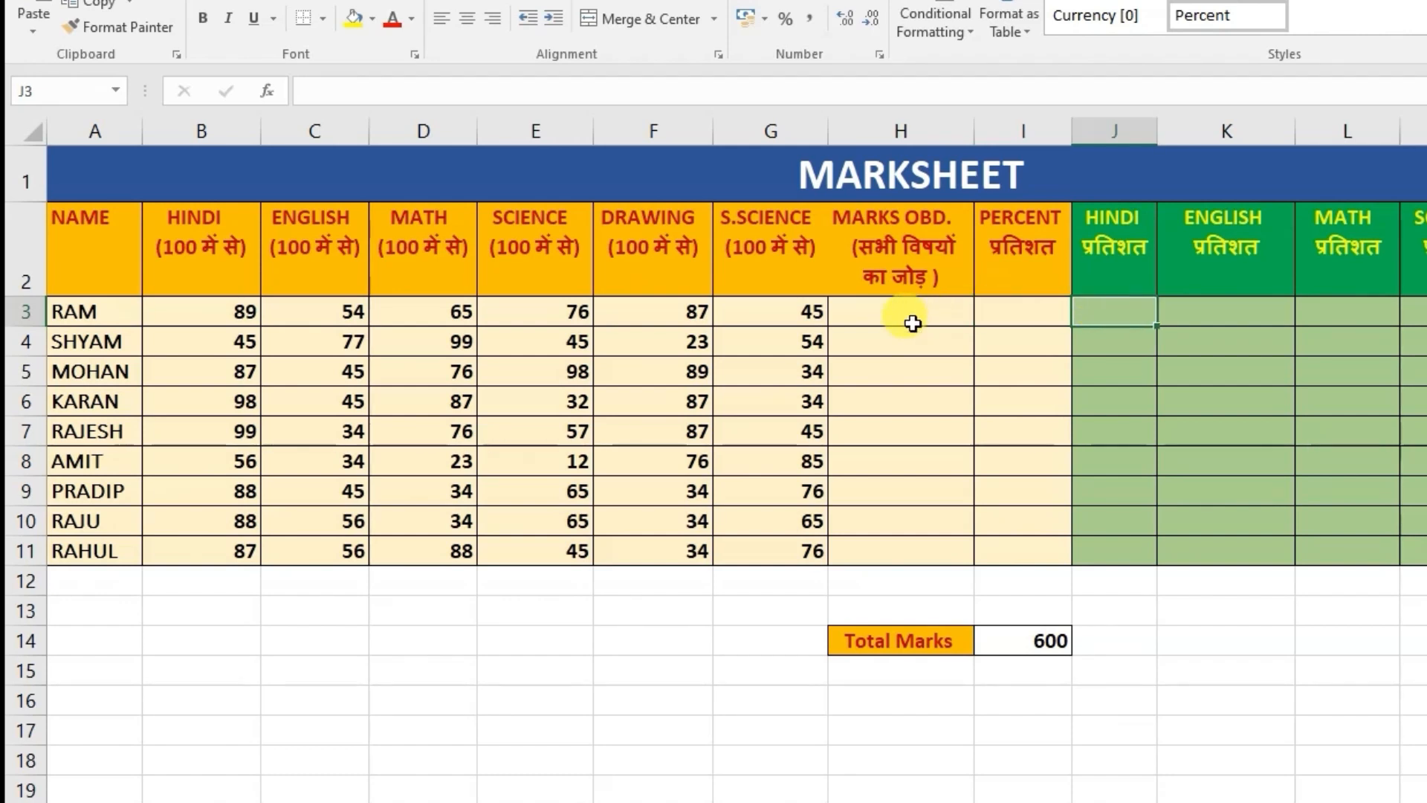
click(1220, 306)
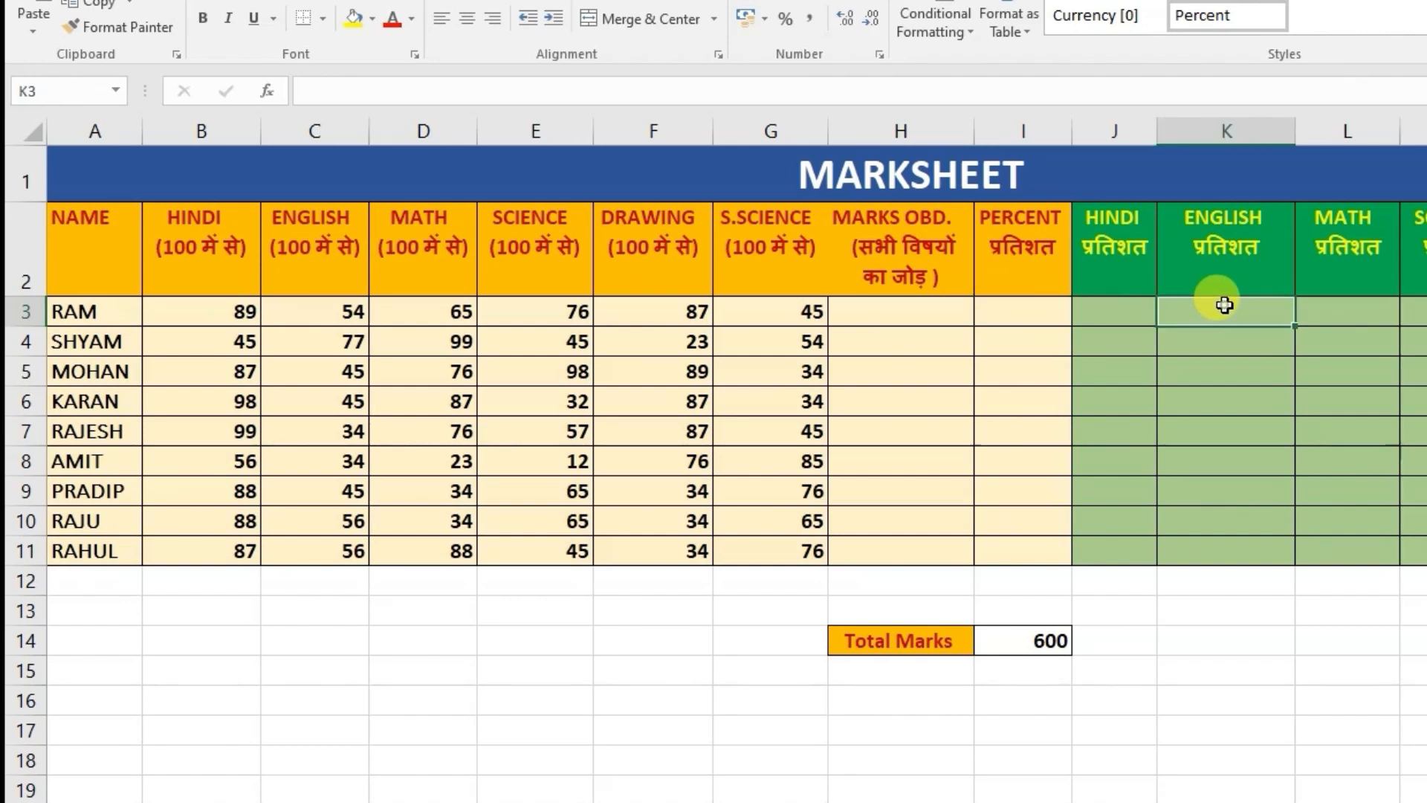
click(1341, 310)
click(1421, 309)
click(1426, 311)
click(1426, 310)
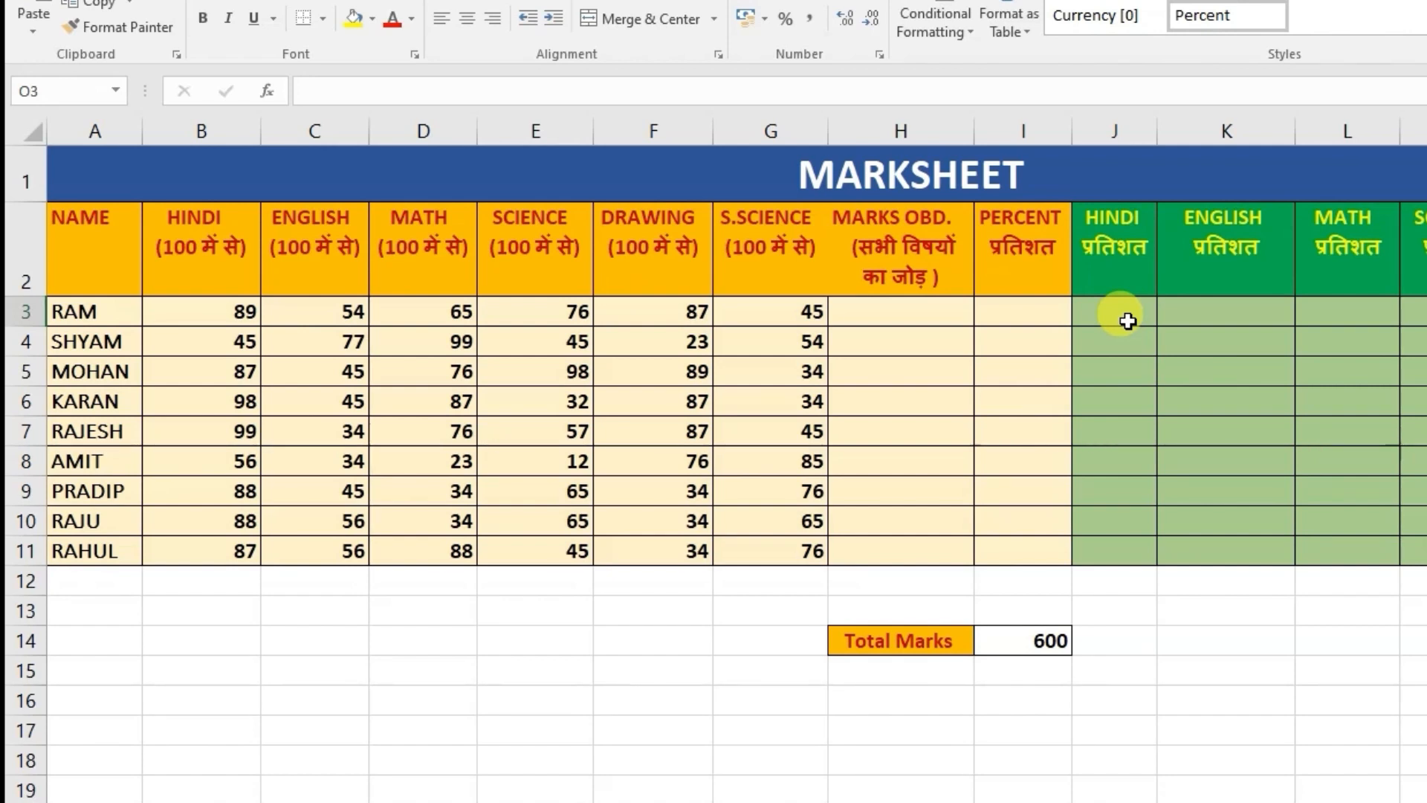
- Enter the formula =E5 in the blank cell E16 to reference the Science mark in row 5
click(556, 372)
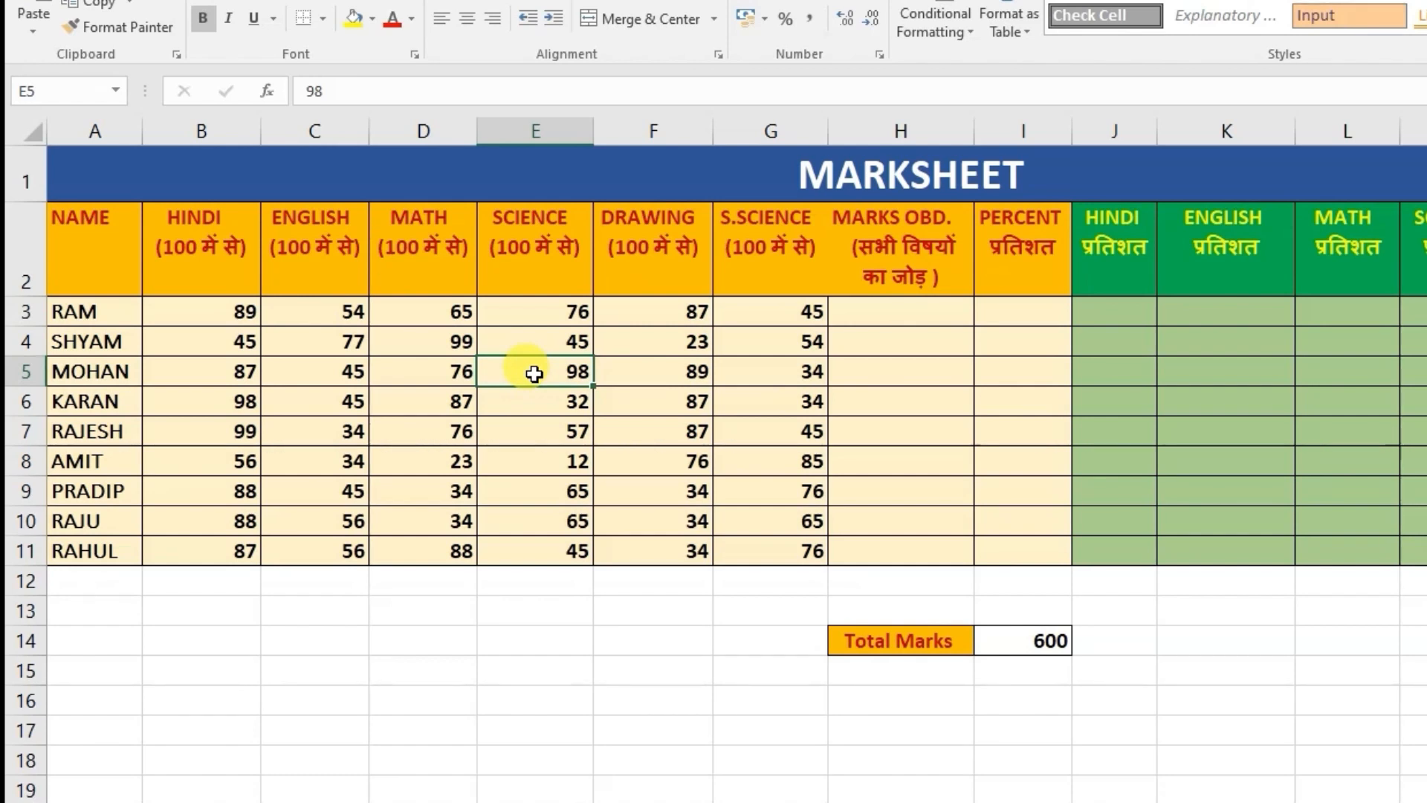
click(557, 698)
text(=)
key(BackSpace)
text(=)
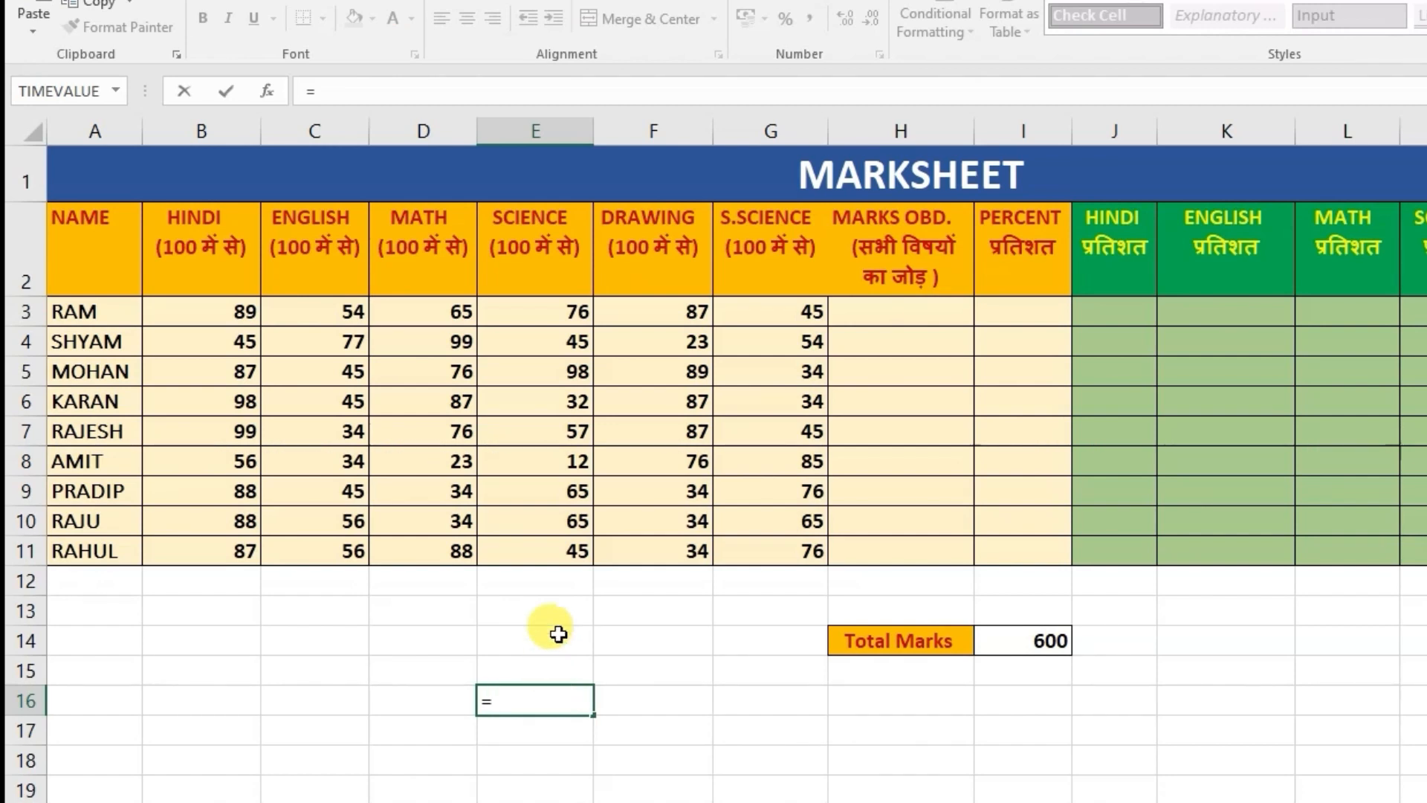
click(545, 377)
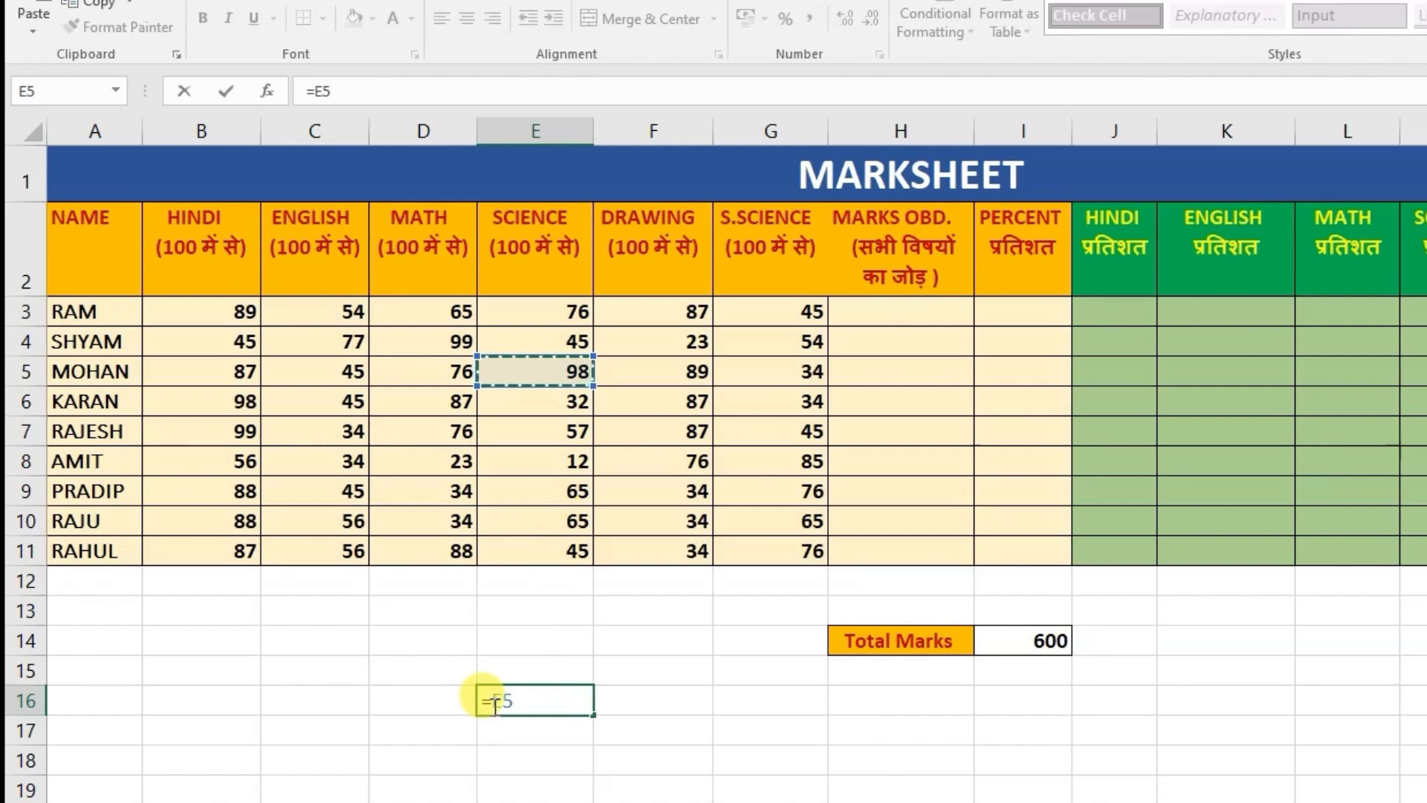
key(Return)
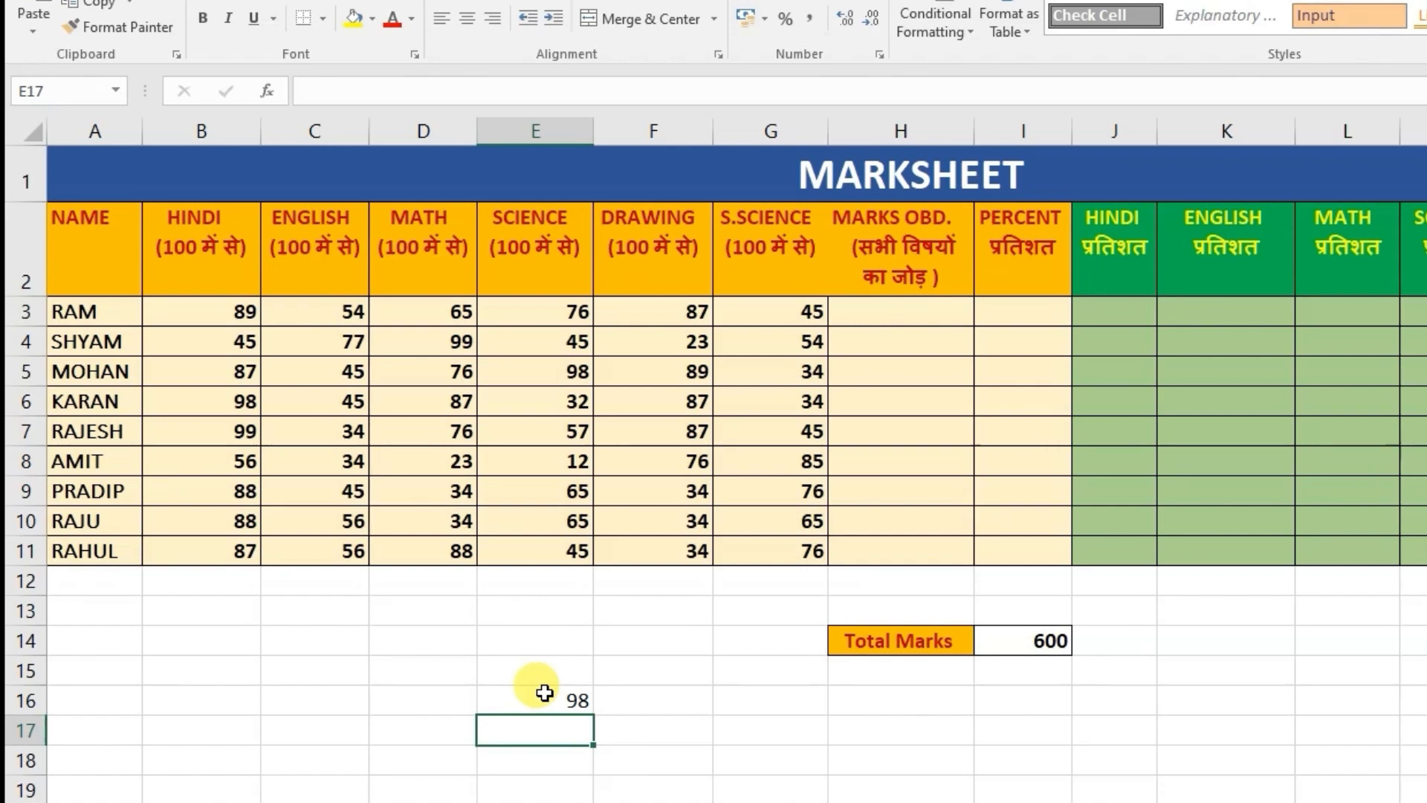
- Change the Science mark in E5 to 23 and check the linked cell E16
click(549, 374)
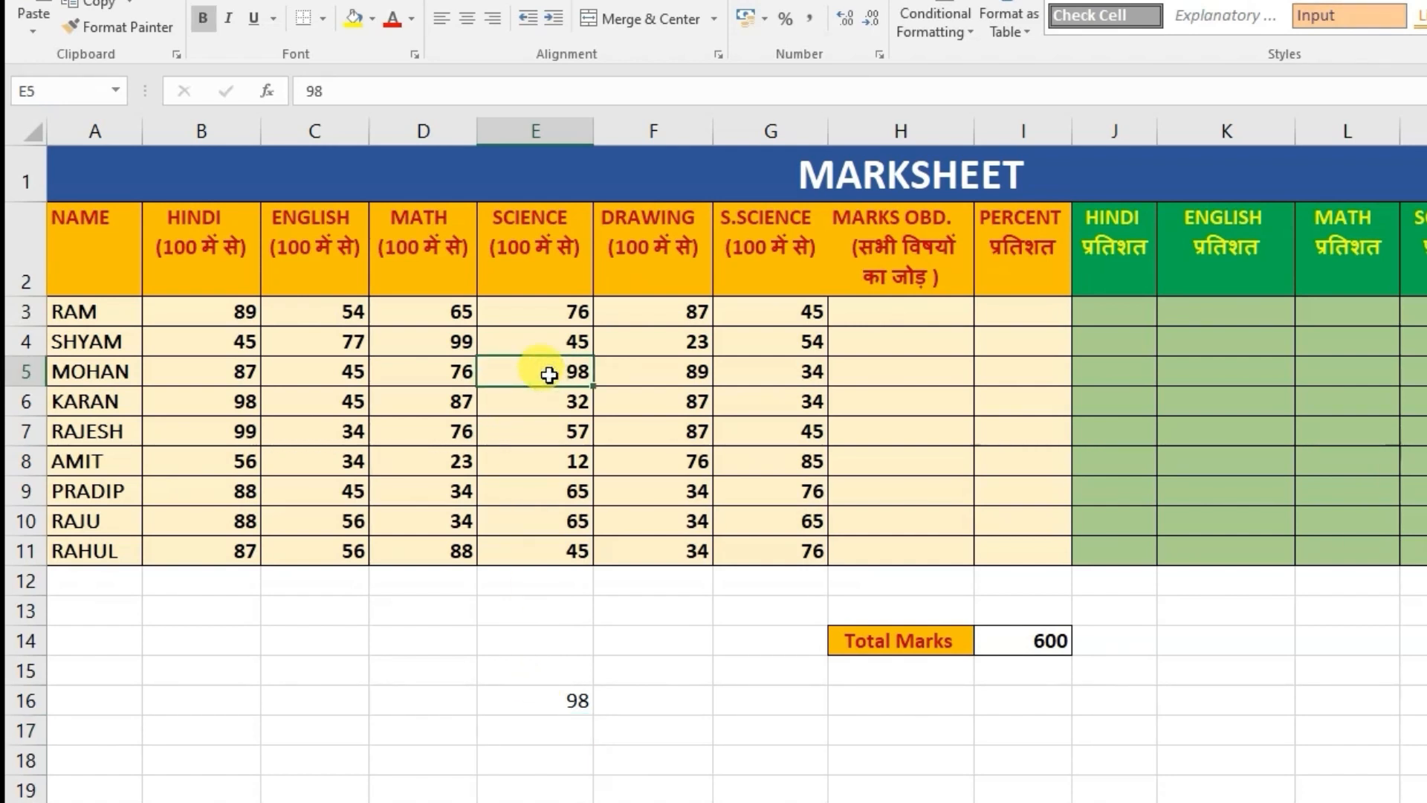
text(23)
key(Return)
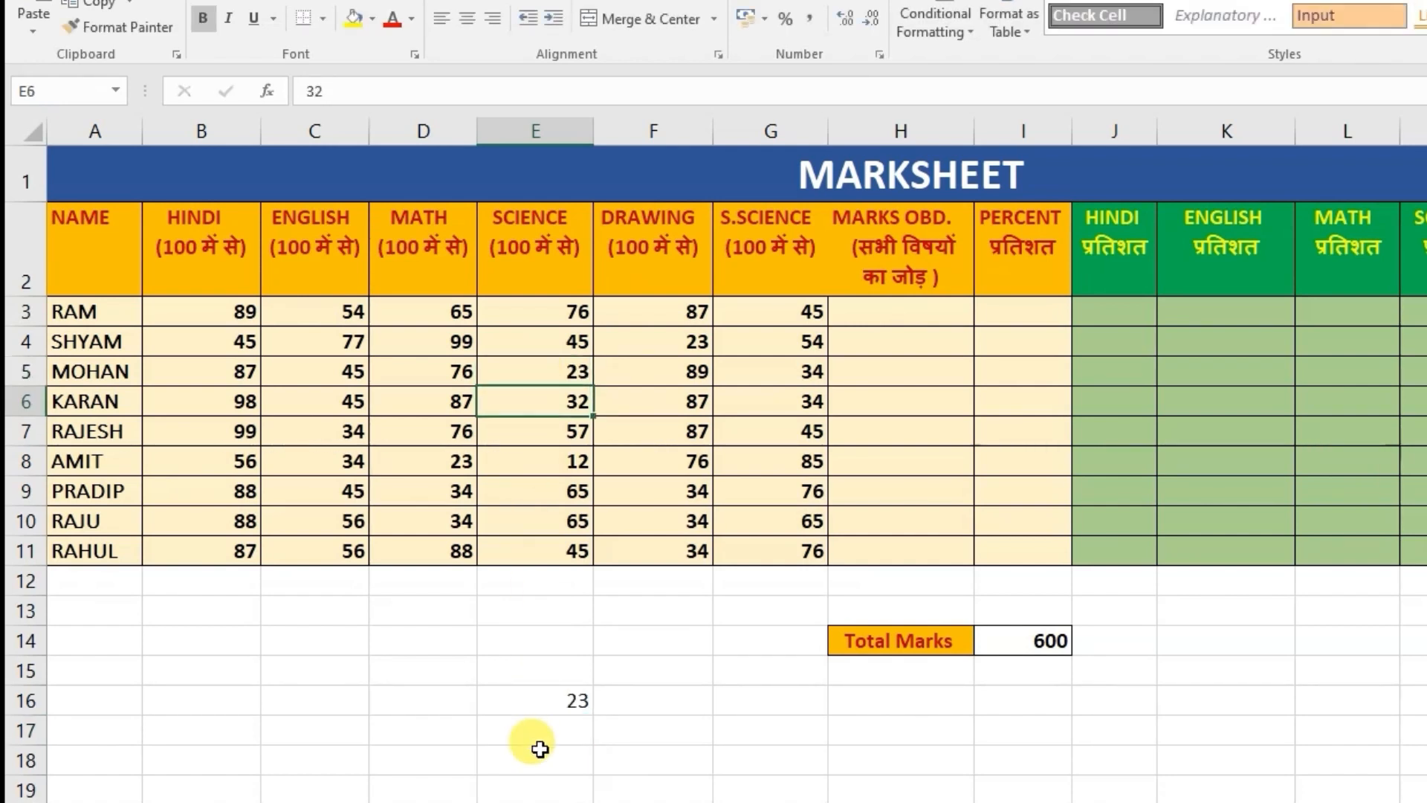
click(544, 705)
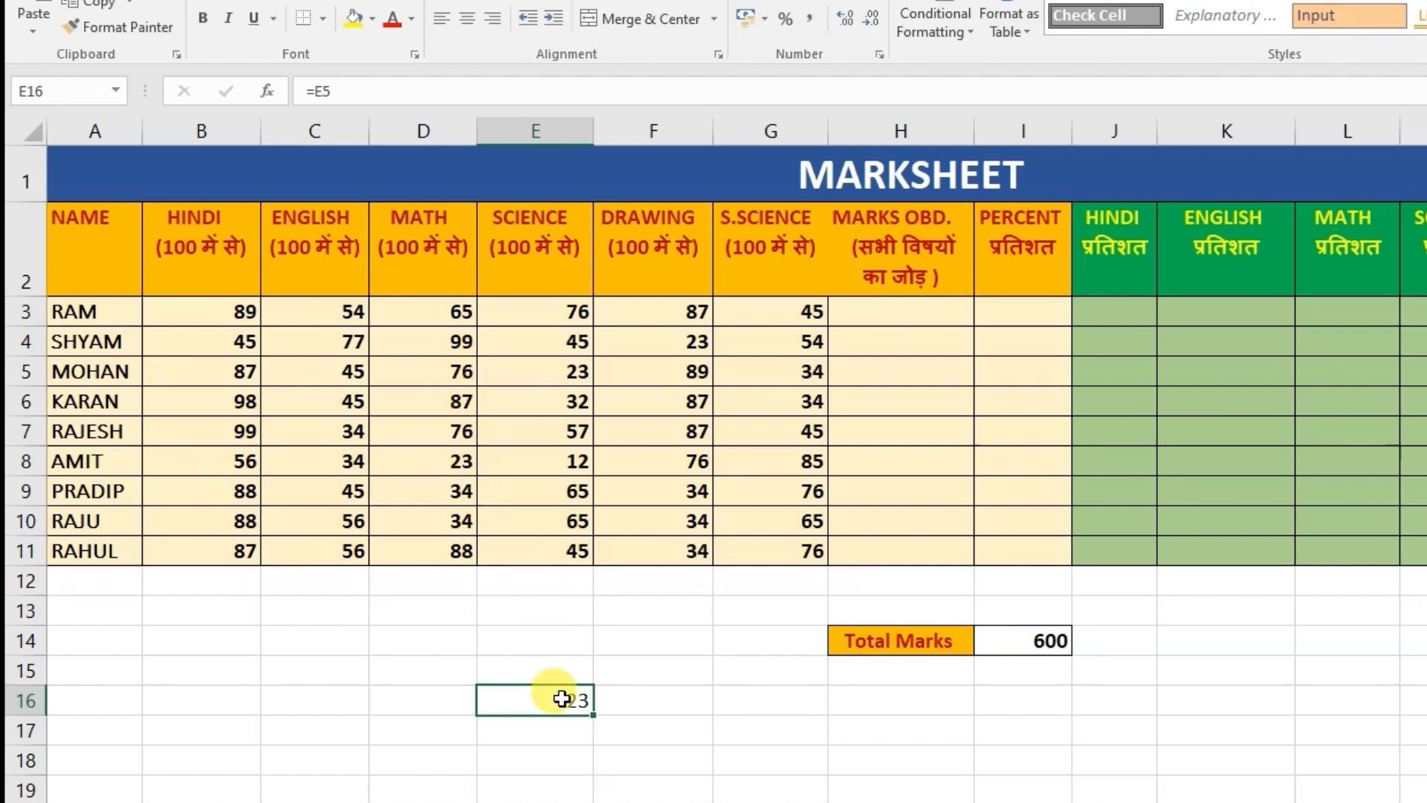
- Set the Science mark in E5 to 98 and clear the reference formula from E16
click(530, 380)
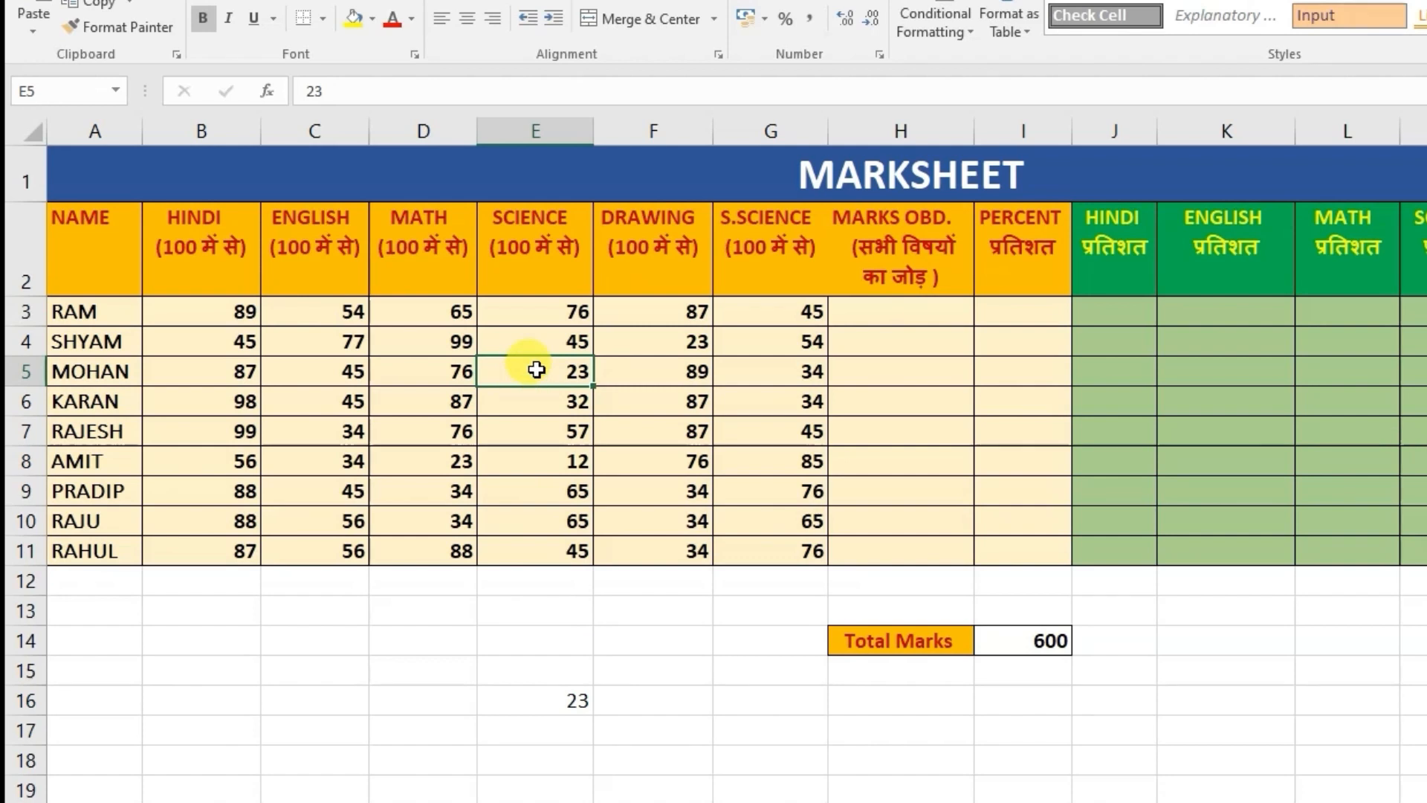
text(98)
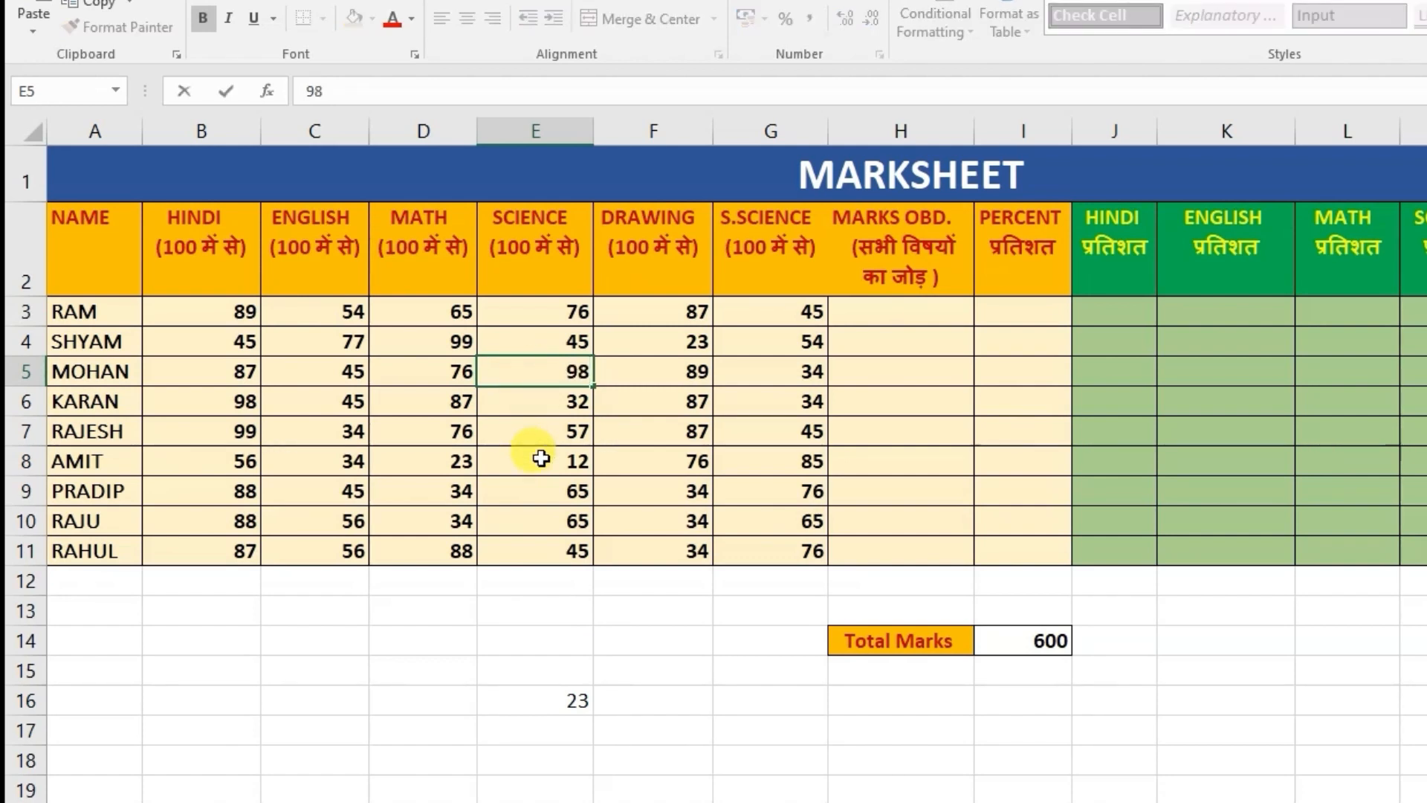
key(Return)
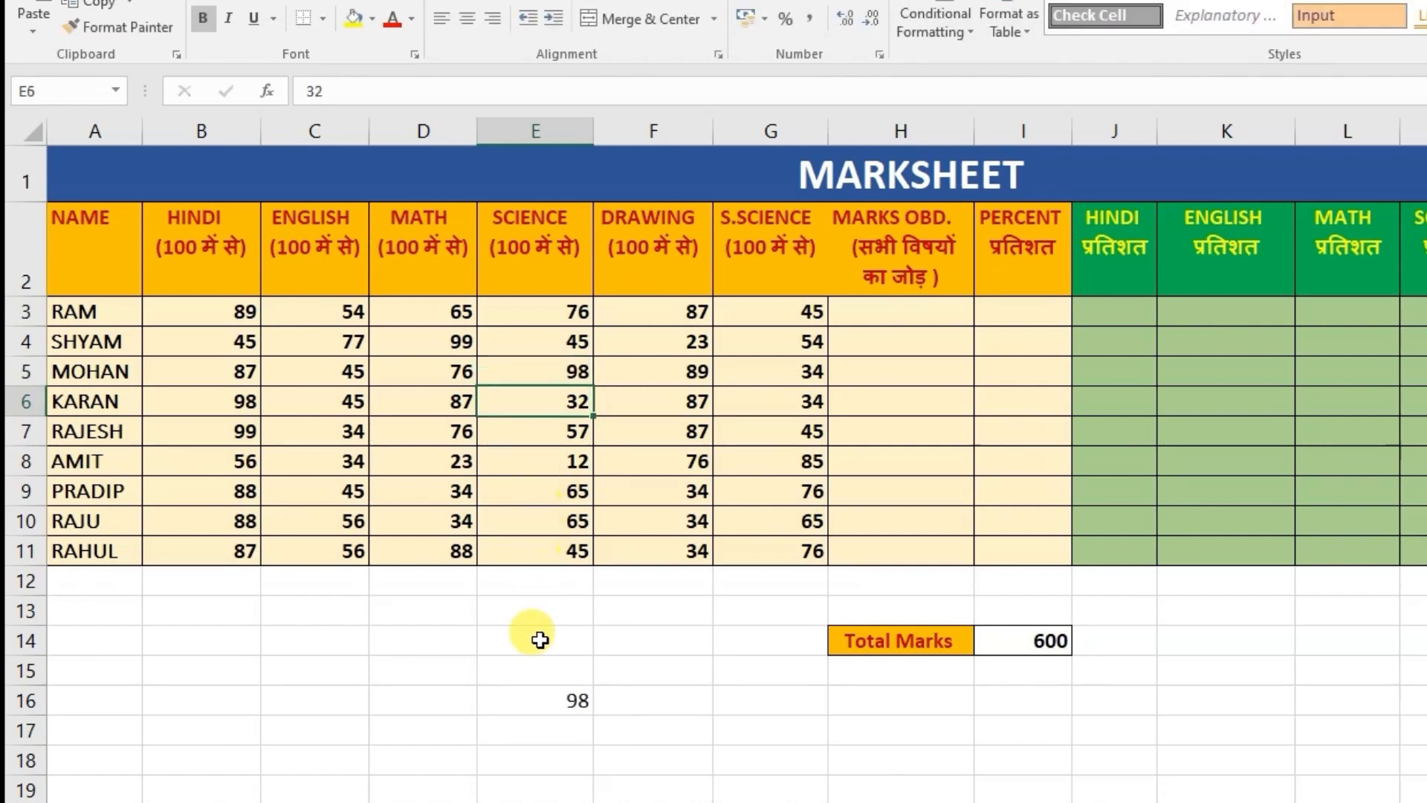
click(548, 705)
key(Delete)
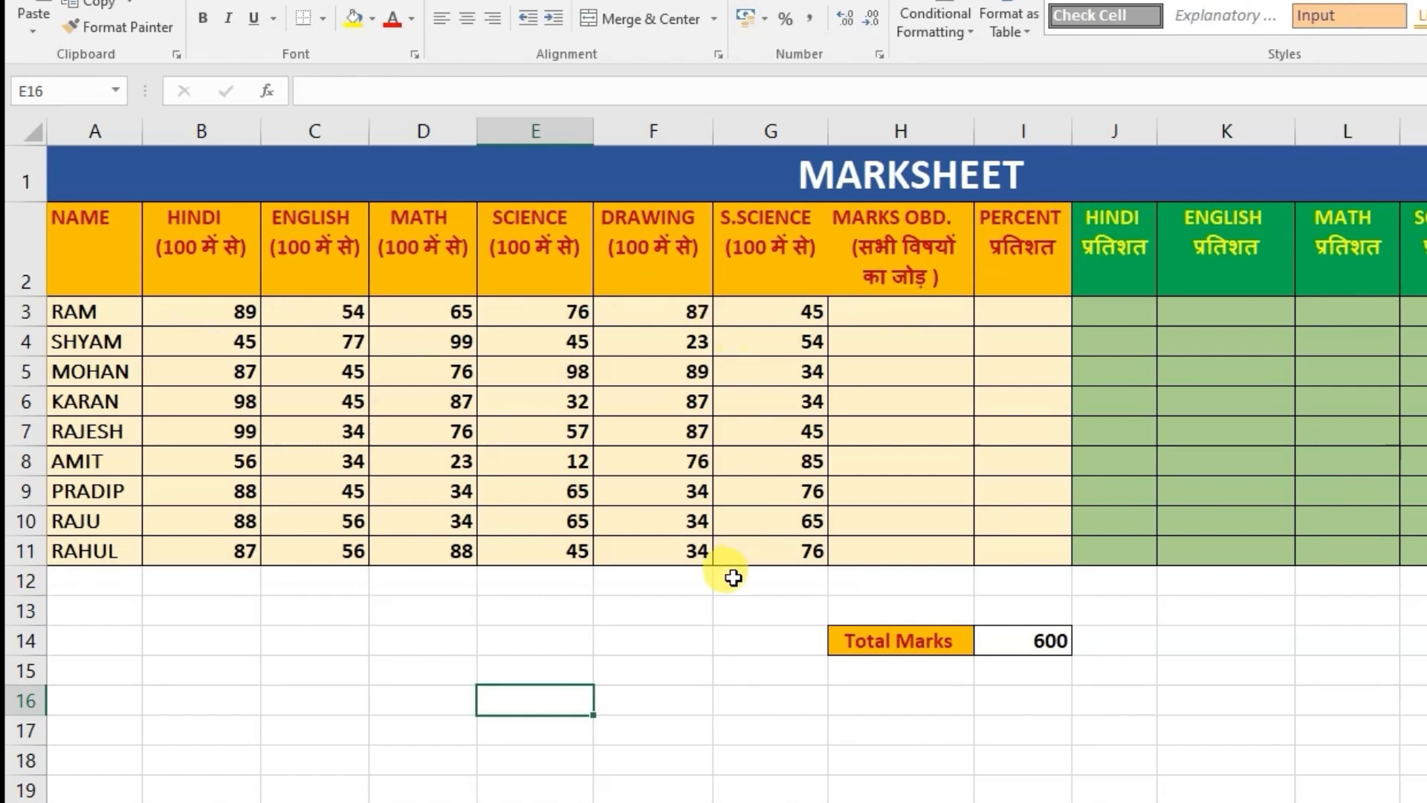
- Total the six subject marks in H3 with =SUM(B3:G3) and fill the formula down through H11
click(894, 314)
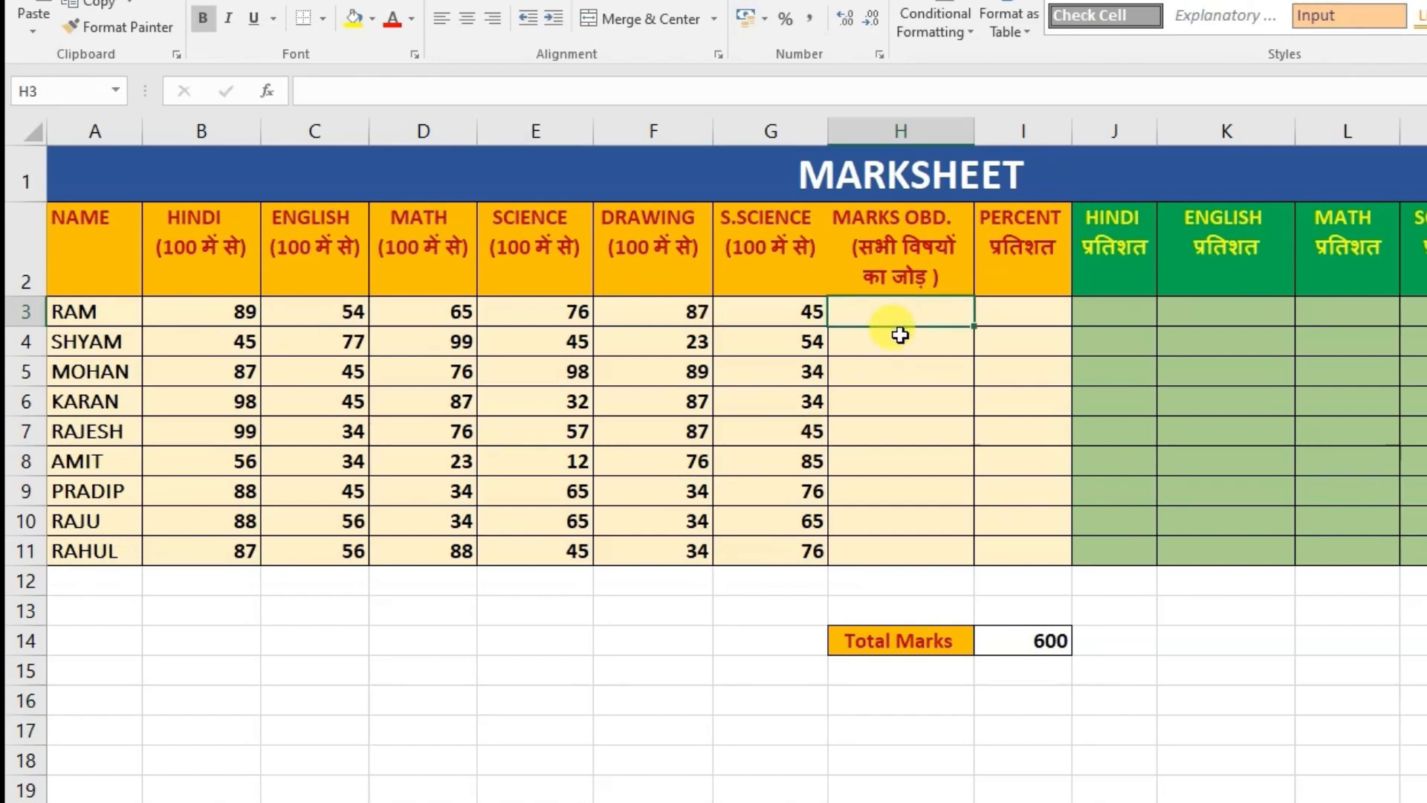
key(alt+equal)
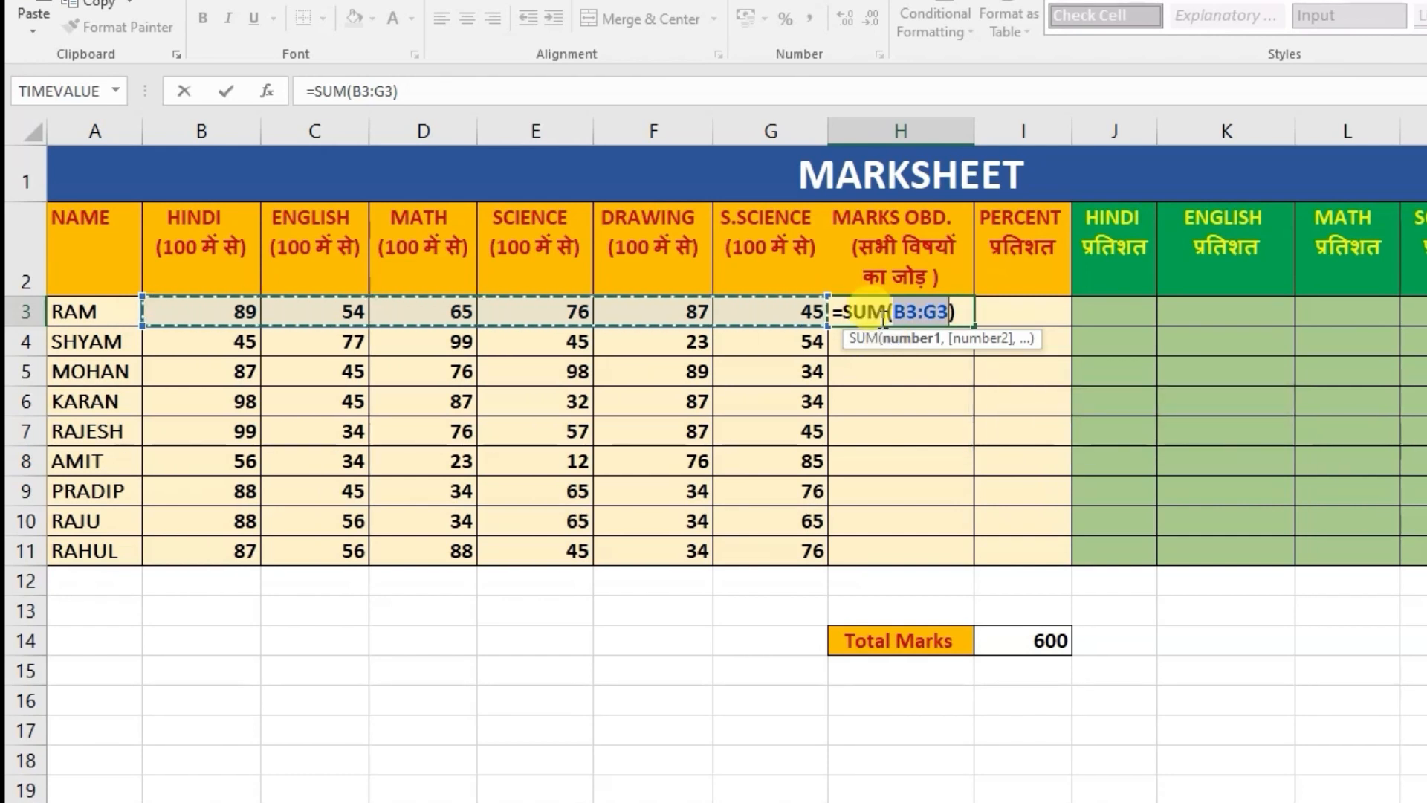
key(Return)
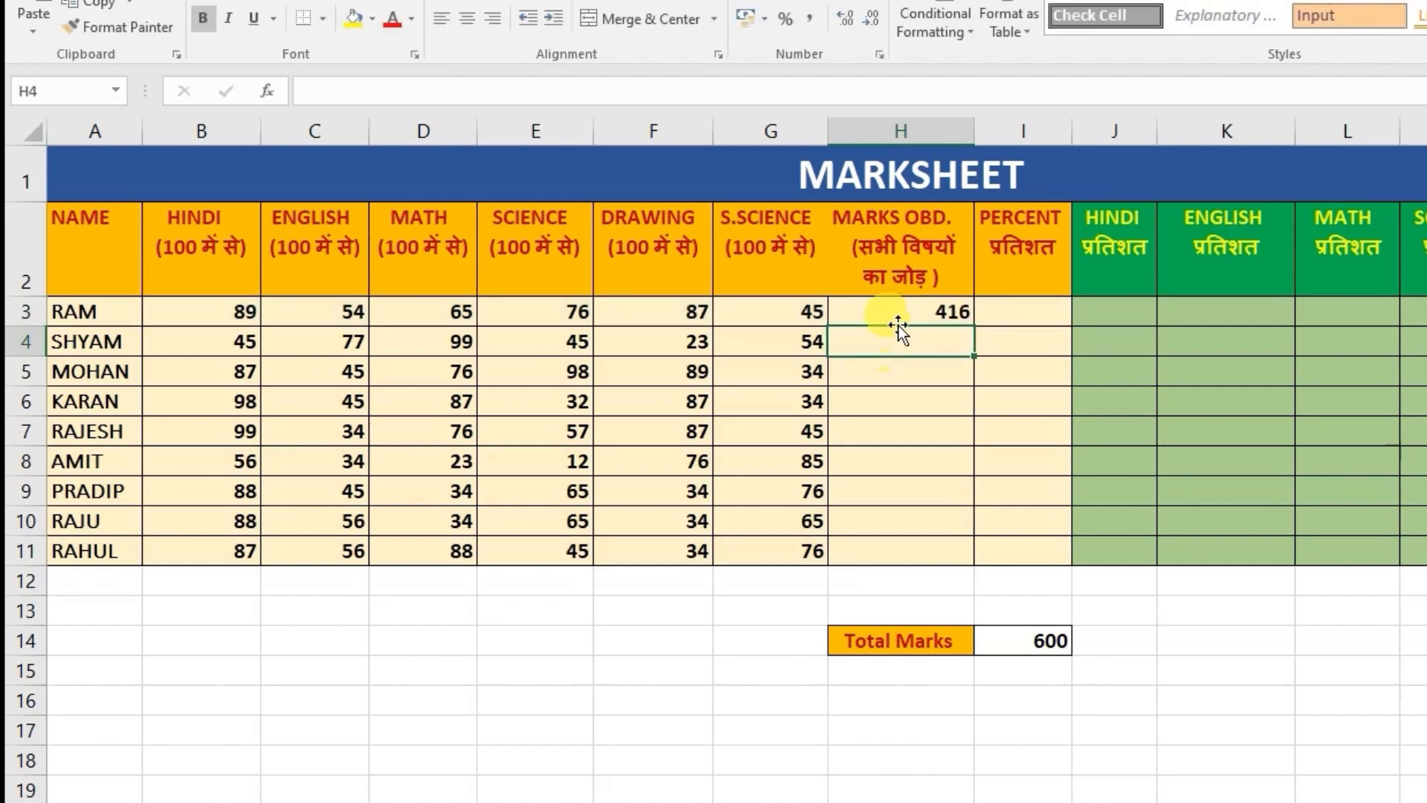
click(901, 312)
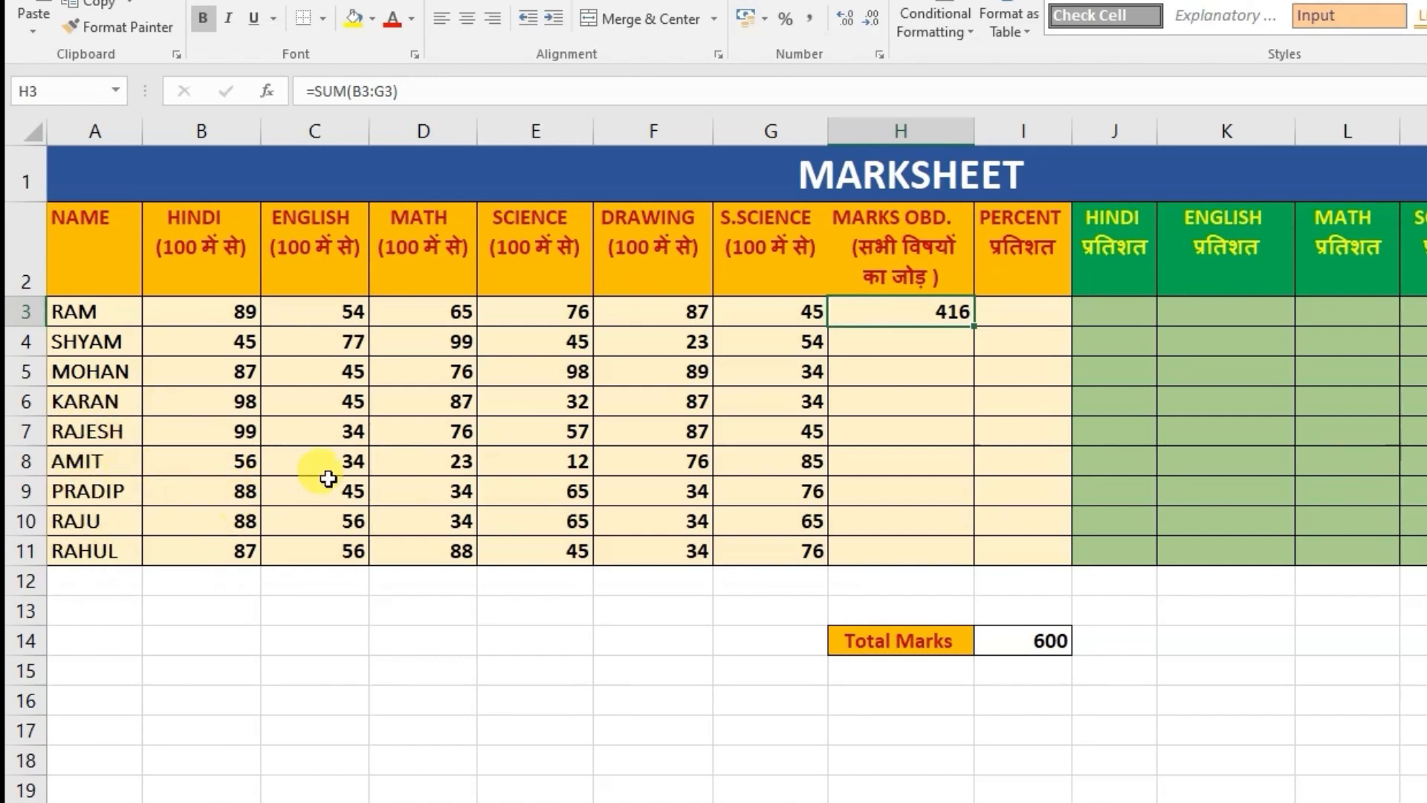
double_click(971, 327)
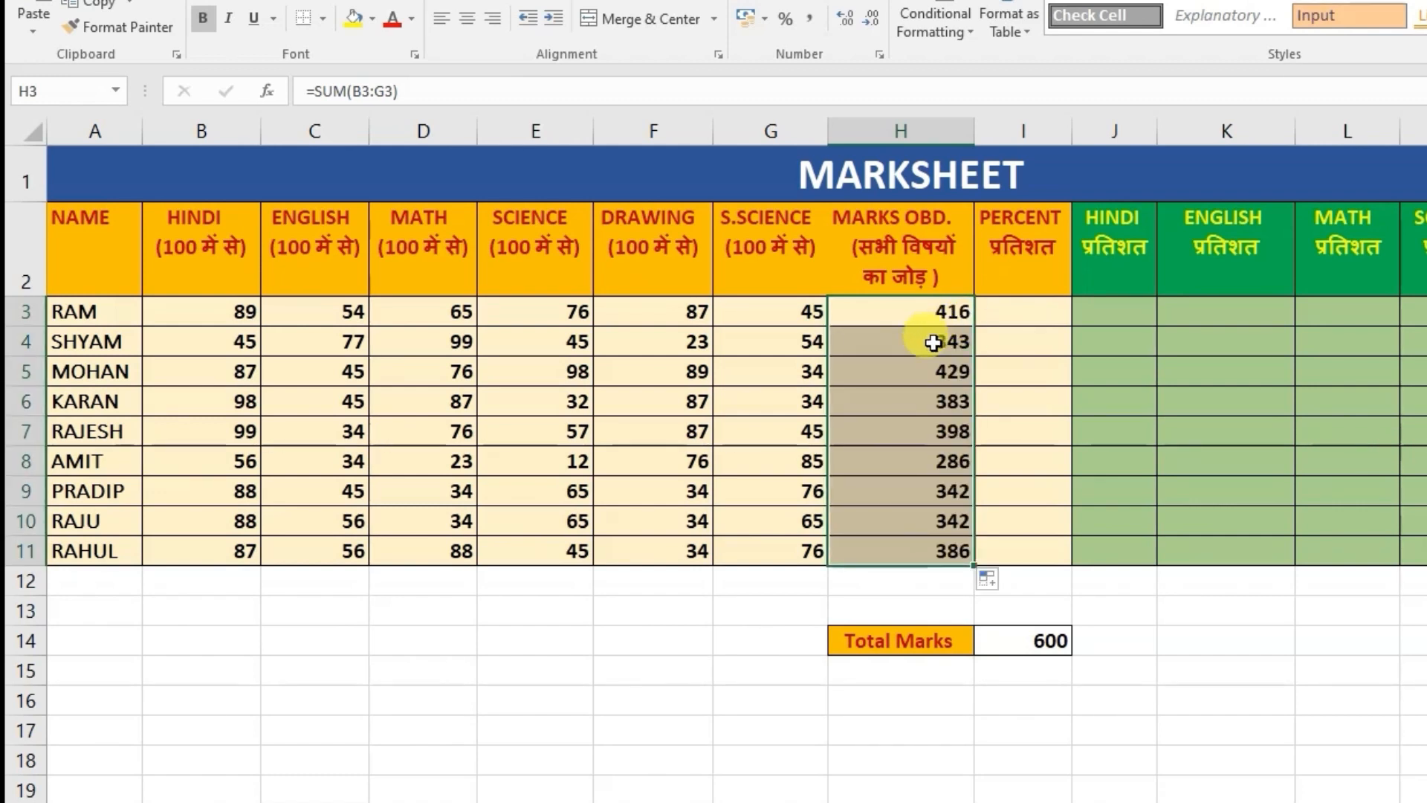
- Show the worksheet's formulas to inspect the sums in H3:H11, and switch back to displaying values
click(905, 318)
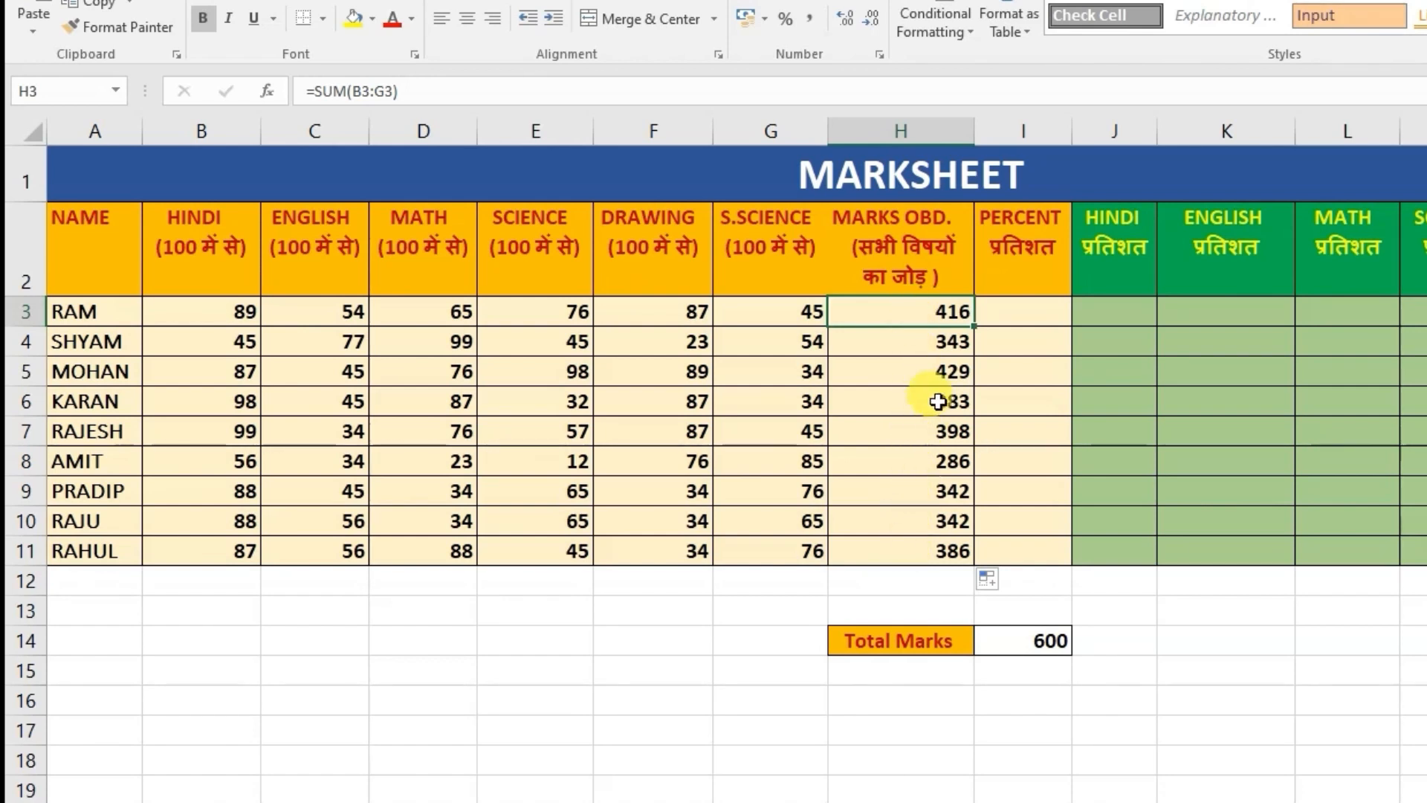
key(ctrl+grave)
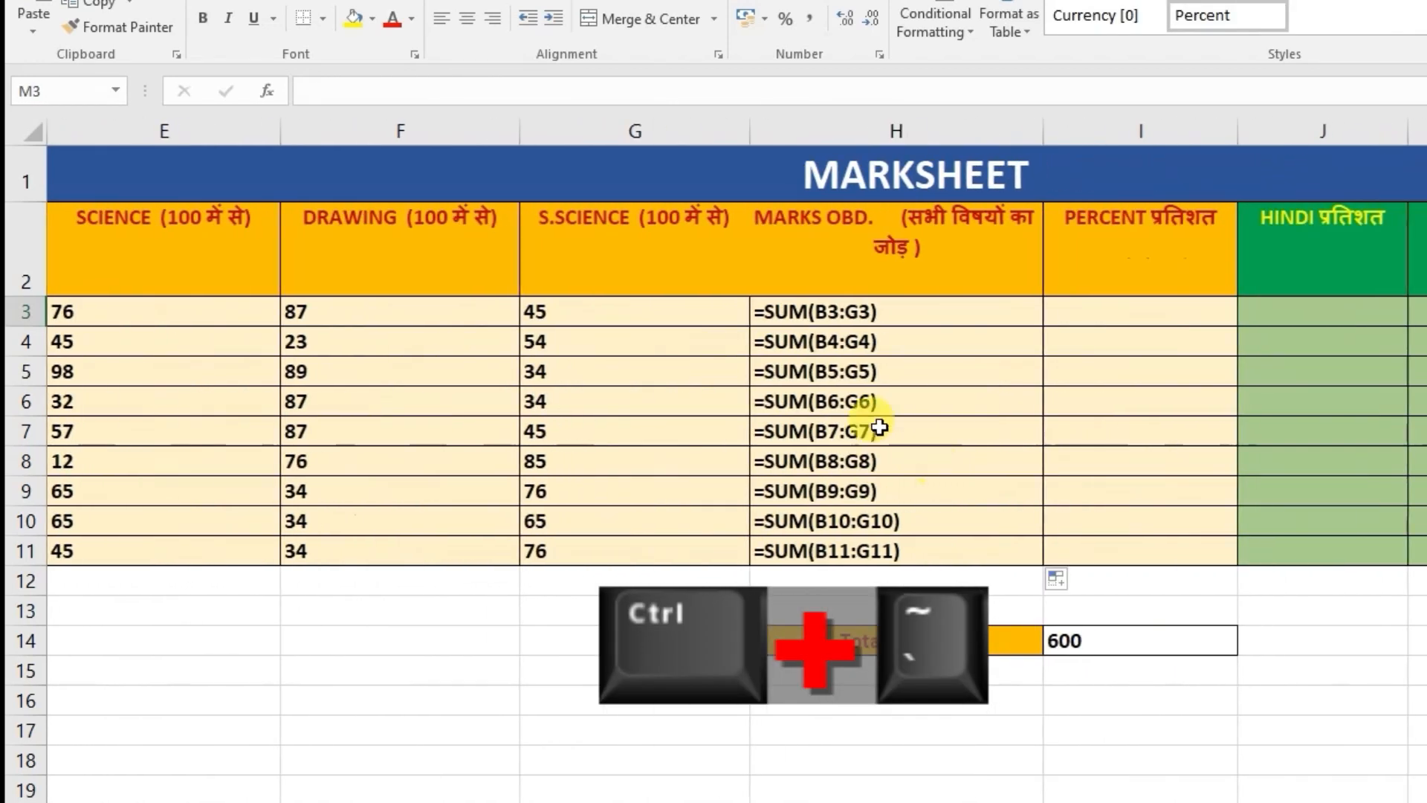
scroll(919, 446, up, 3)
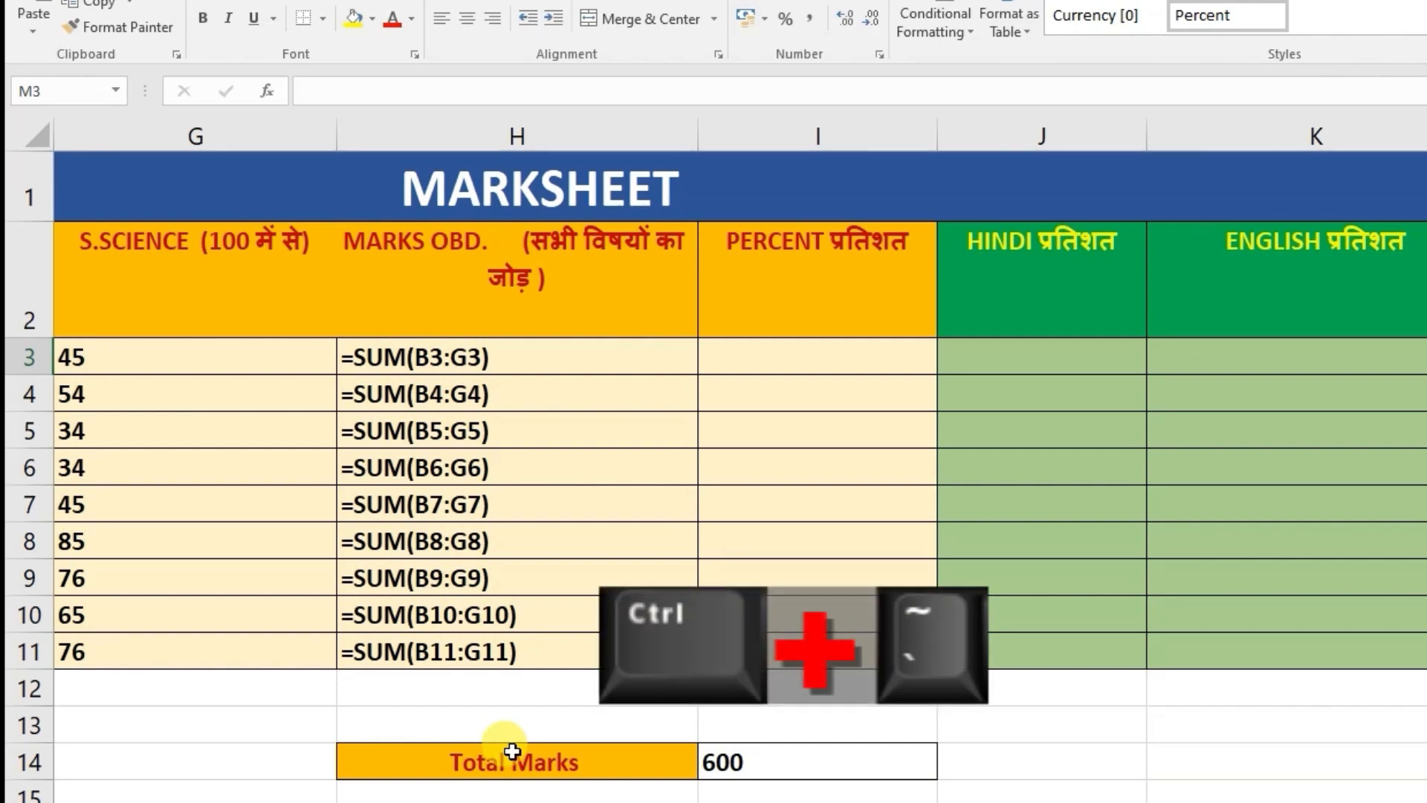
key(ctrl+grave)
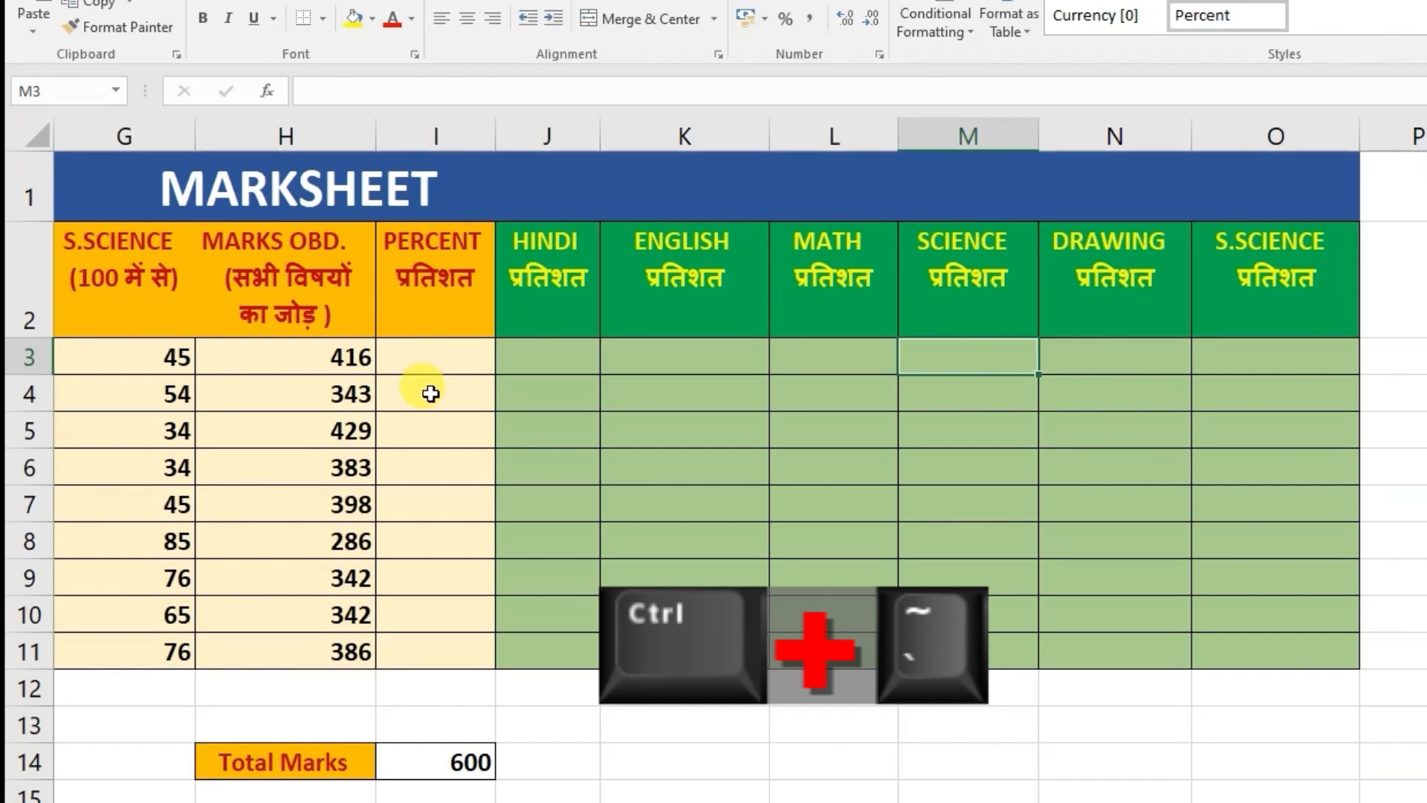
- Enter the formula =H3/I14 in I3 to divide the first student's obtained marks by the total marks
click(423, 360)
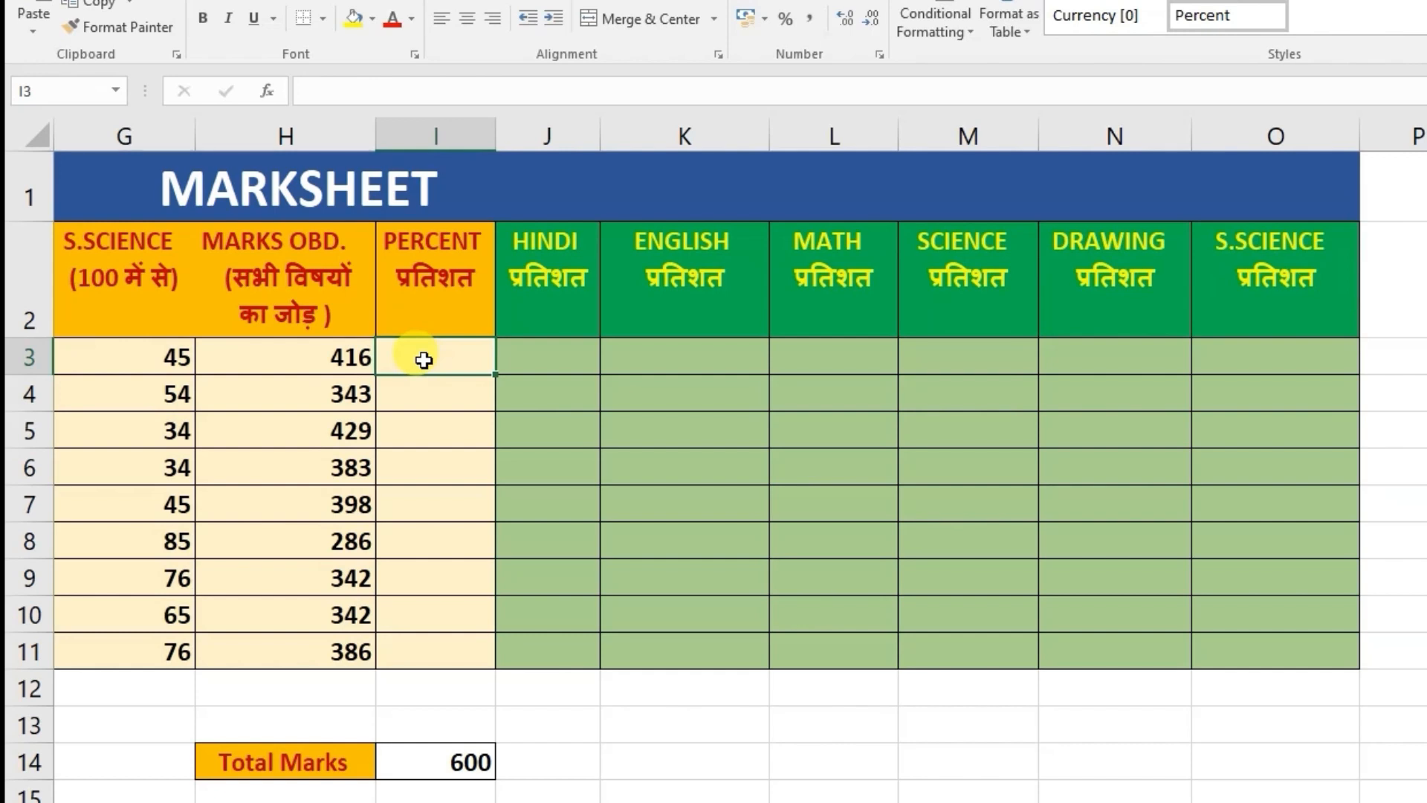
text(=)
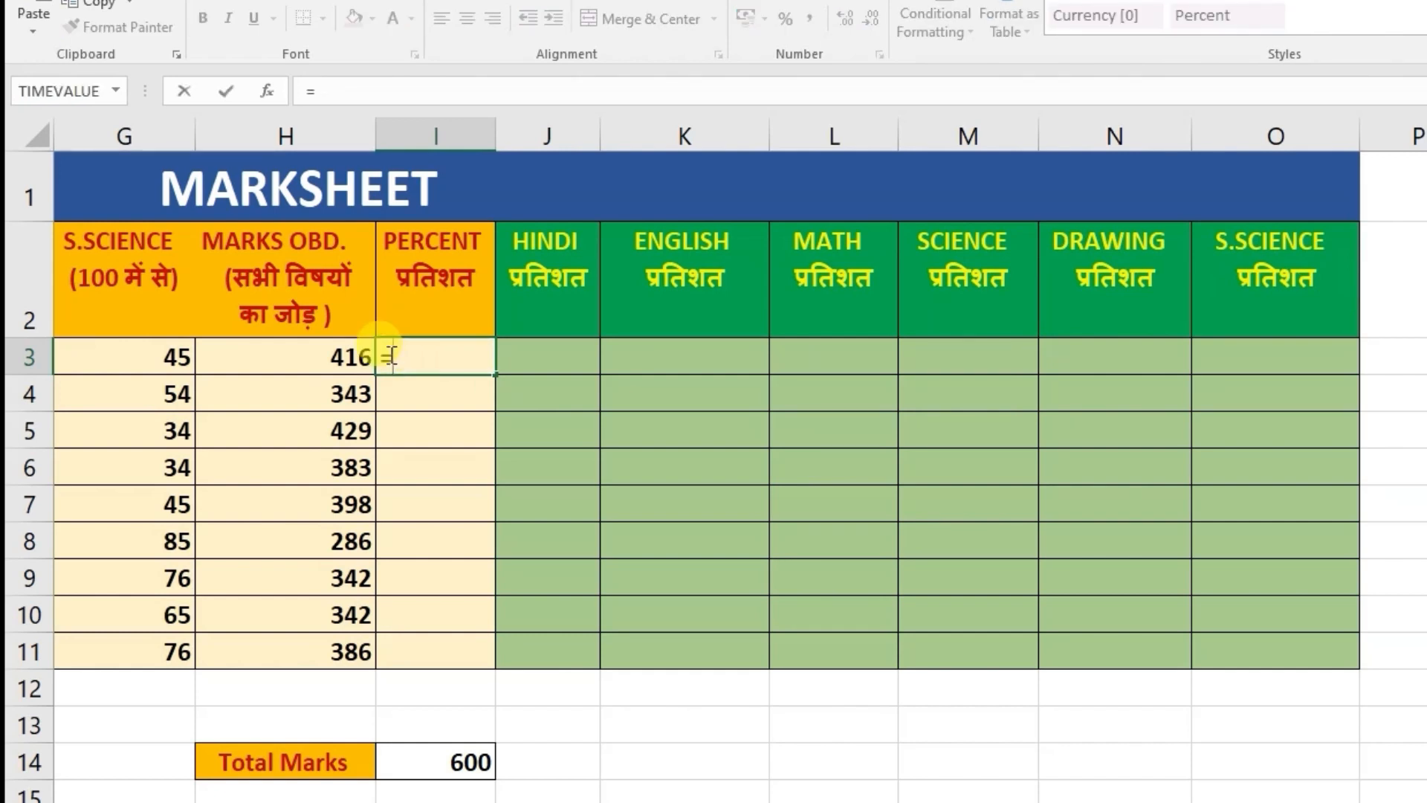
click(320, 353)
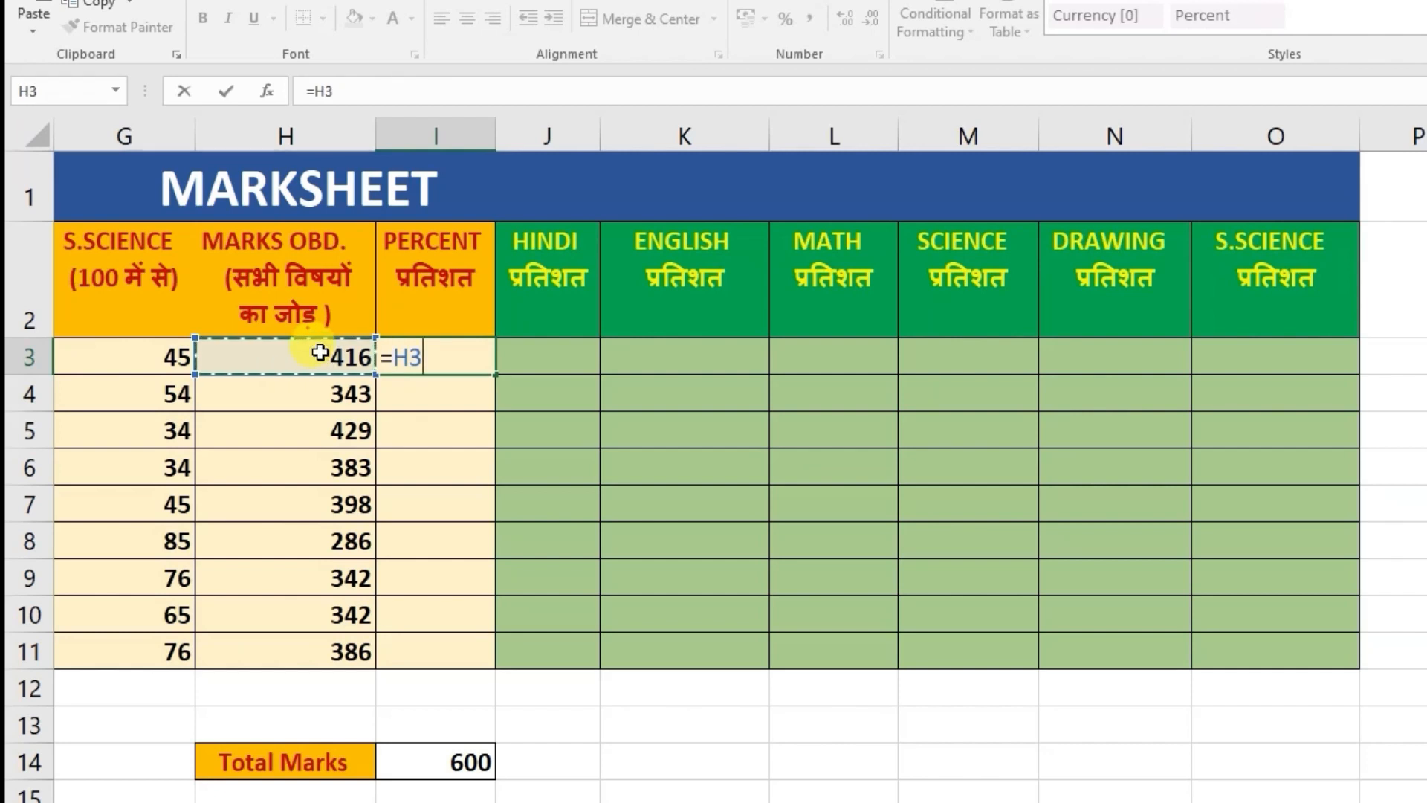
text(/)
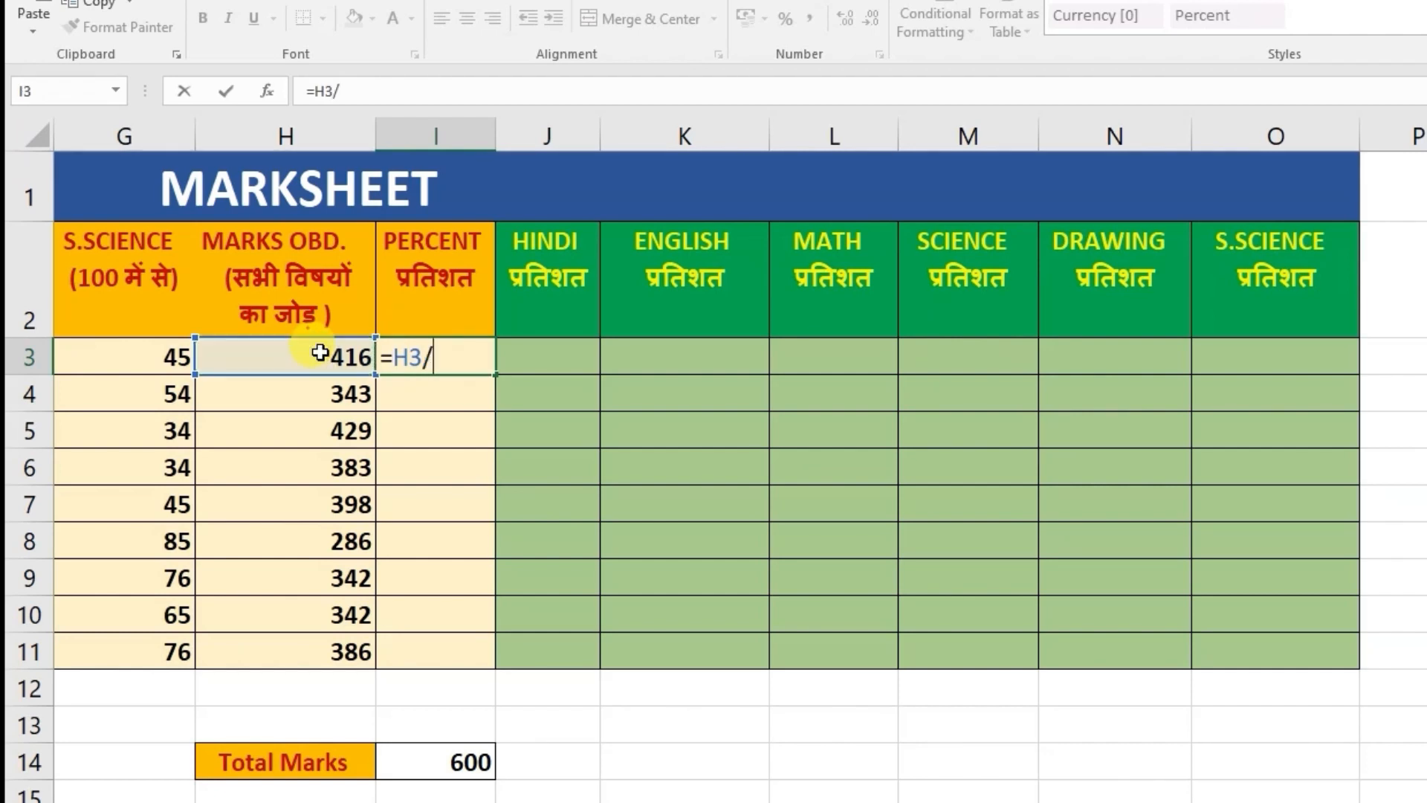
click(460, 757)
key(Return)
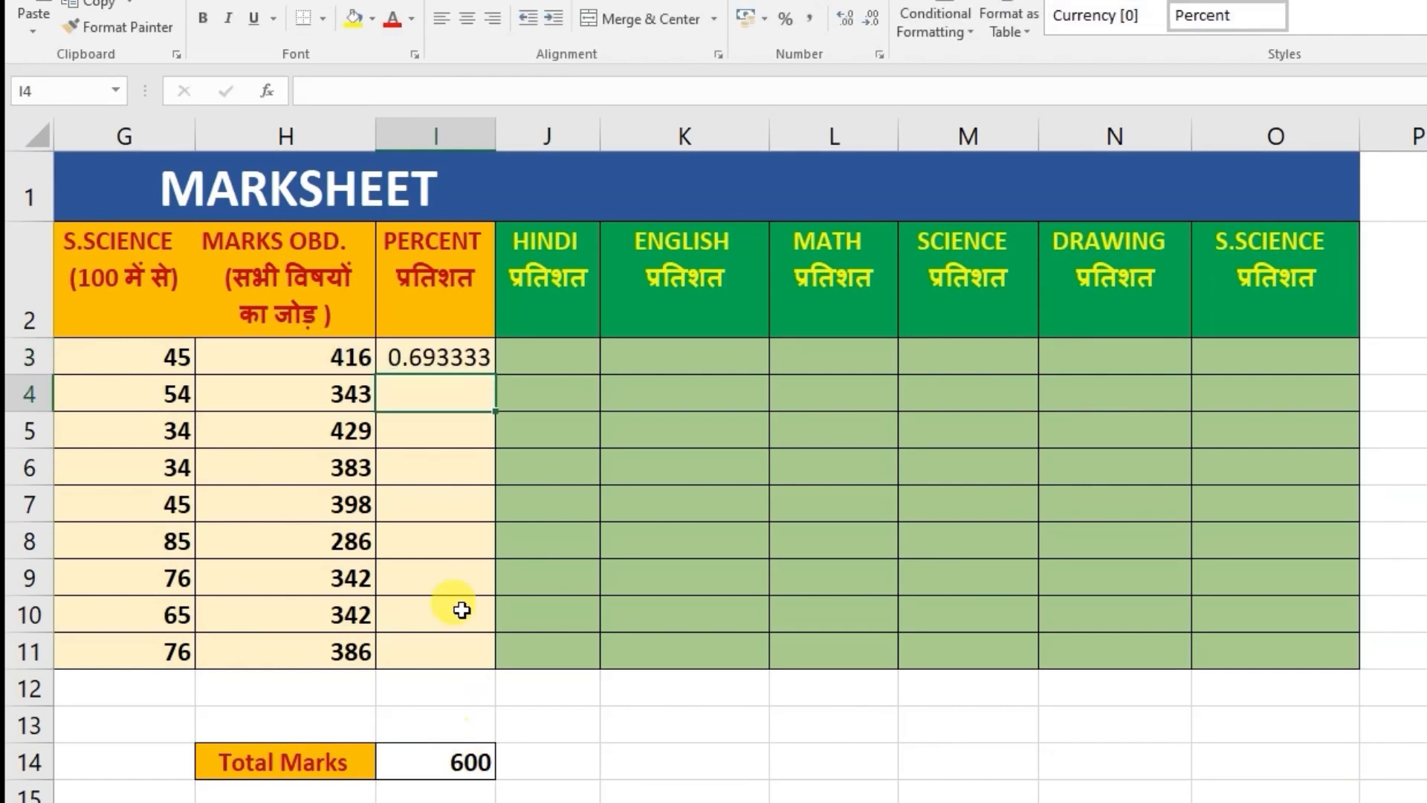
- Format the result in I3 as a percentage
click(444, 357)
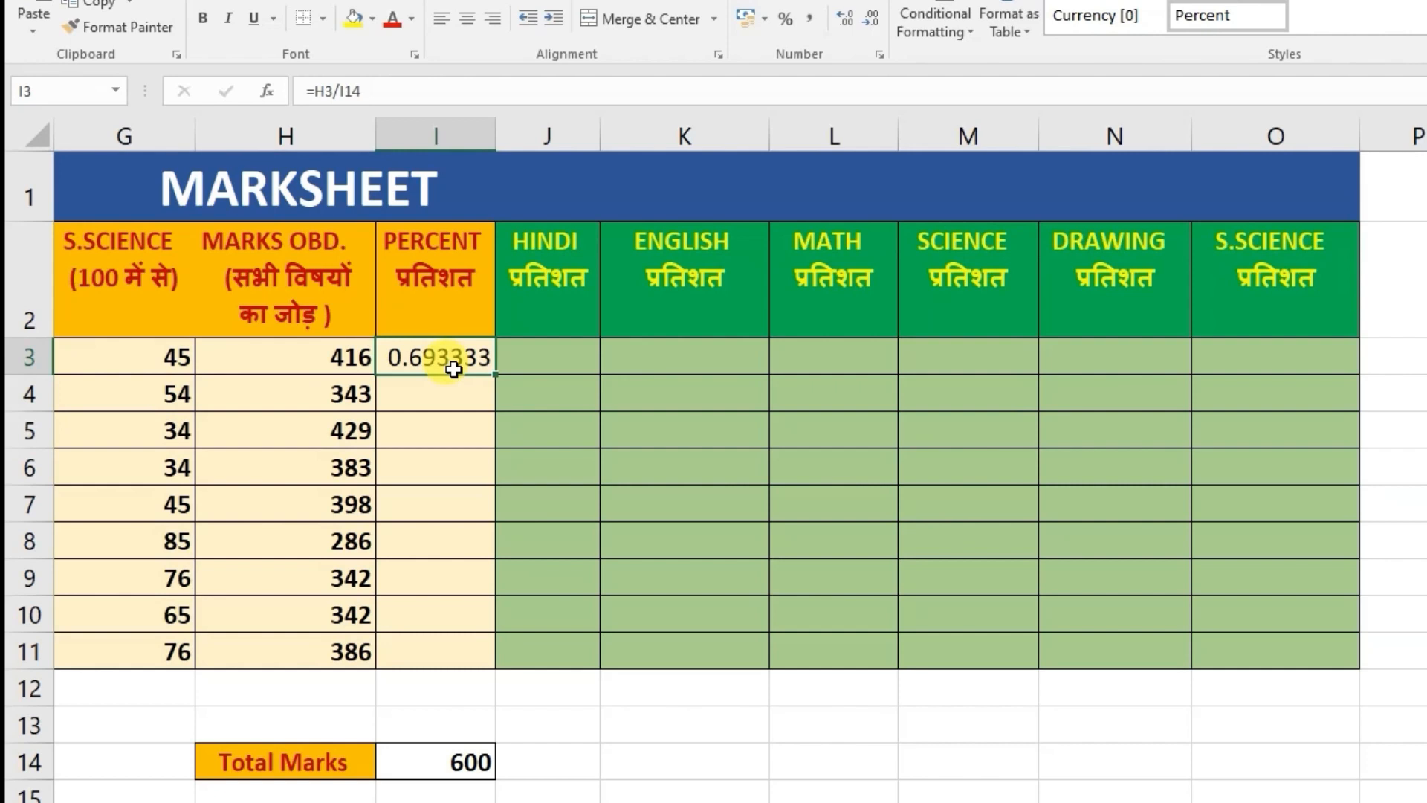
click(788, 20)
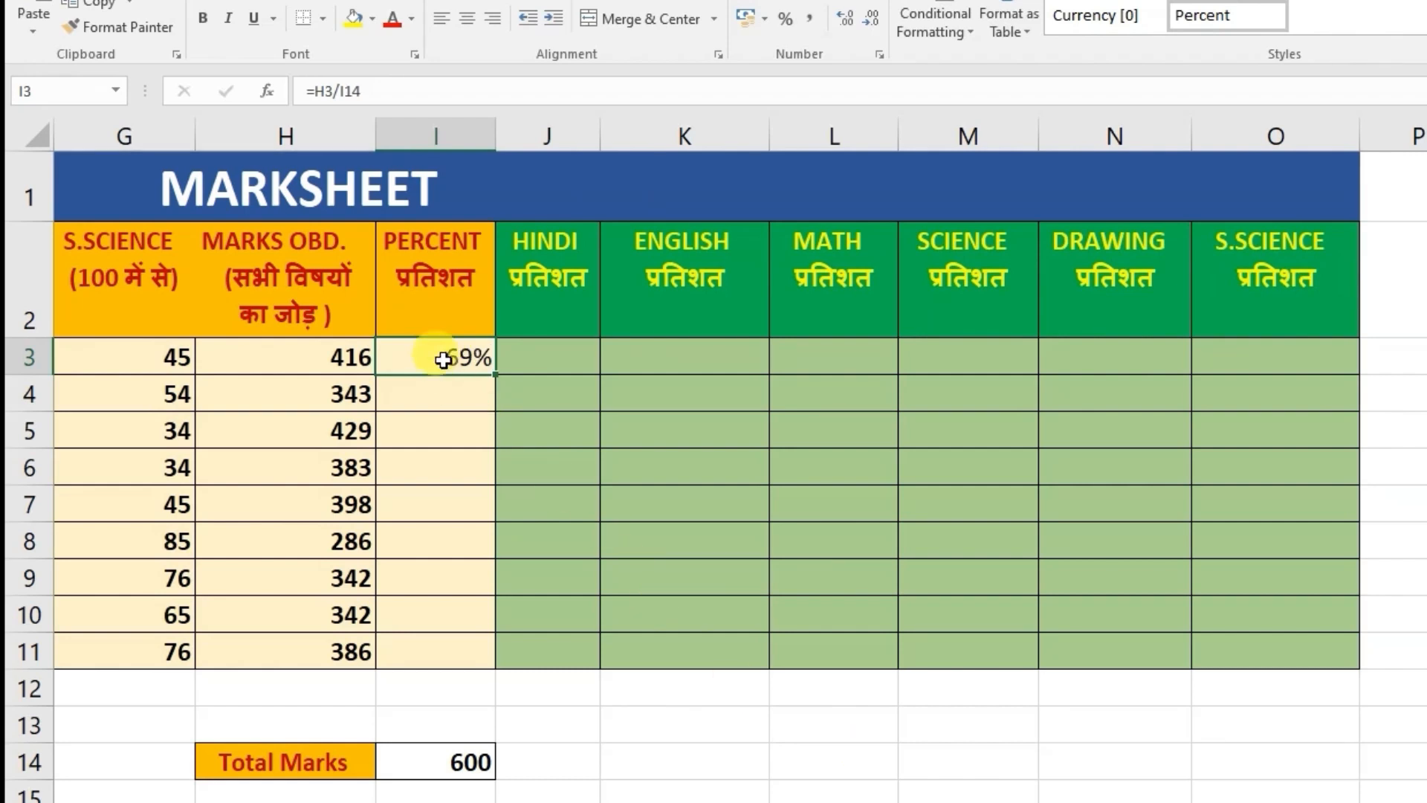
scroll(714, 476, left, 6)
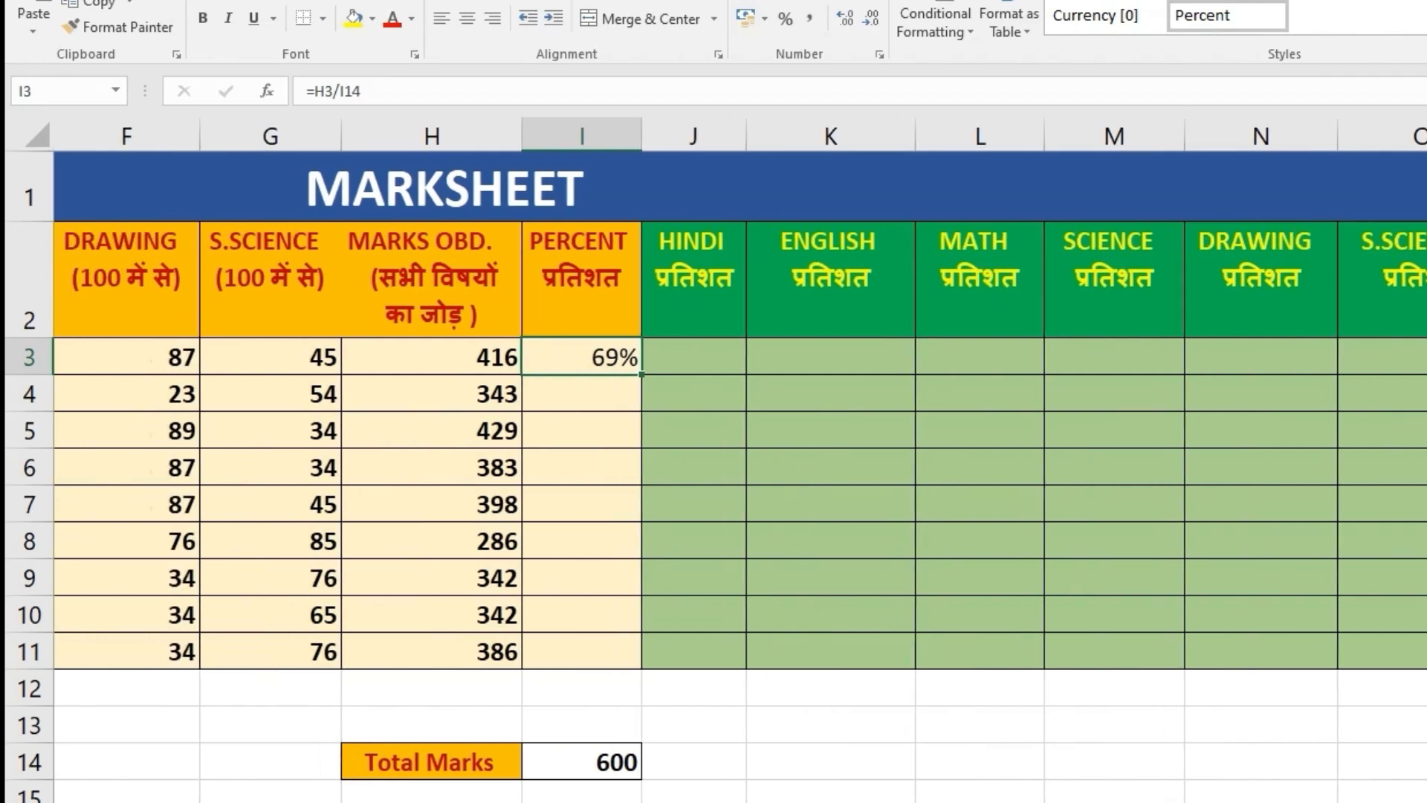
- Fill the percentage formula from I3 down through I11
click(118, 382)
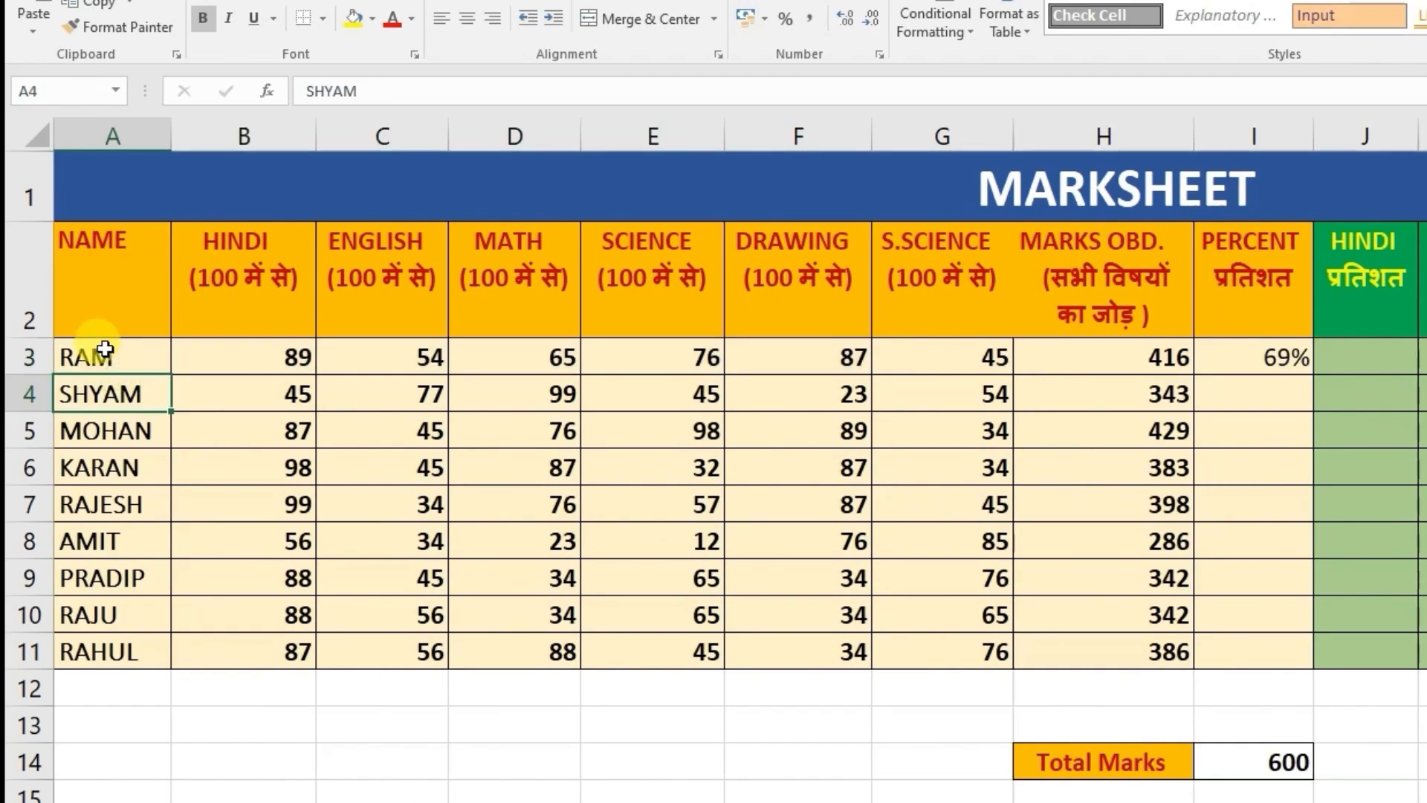
drag(104, 350, 1156, 355)
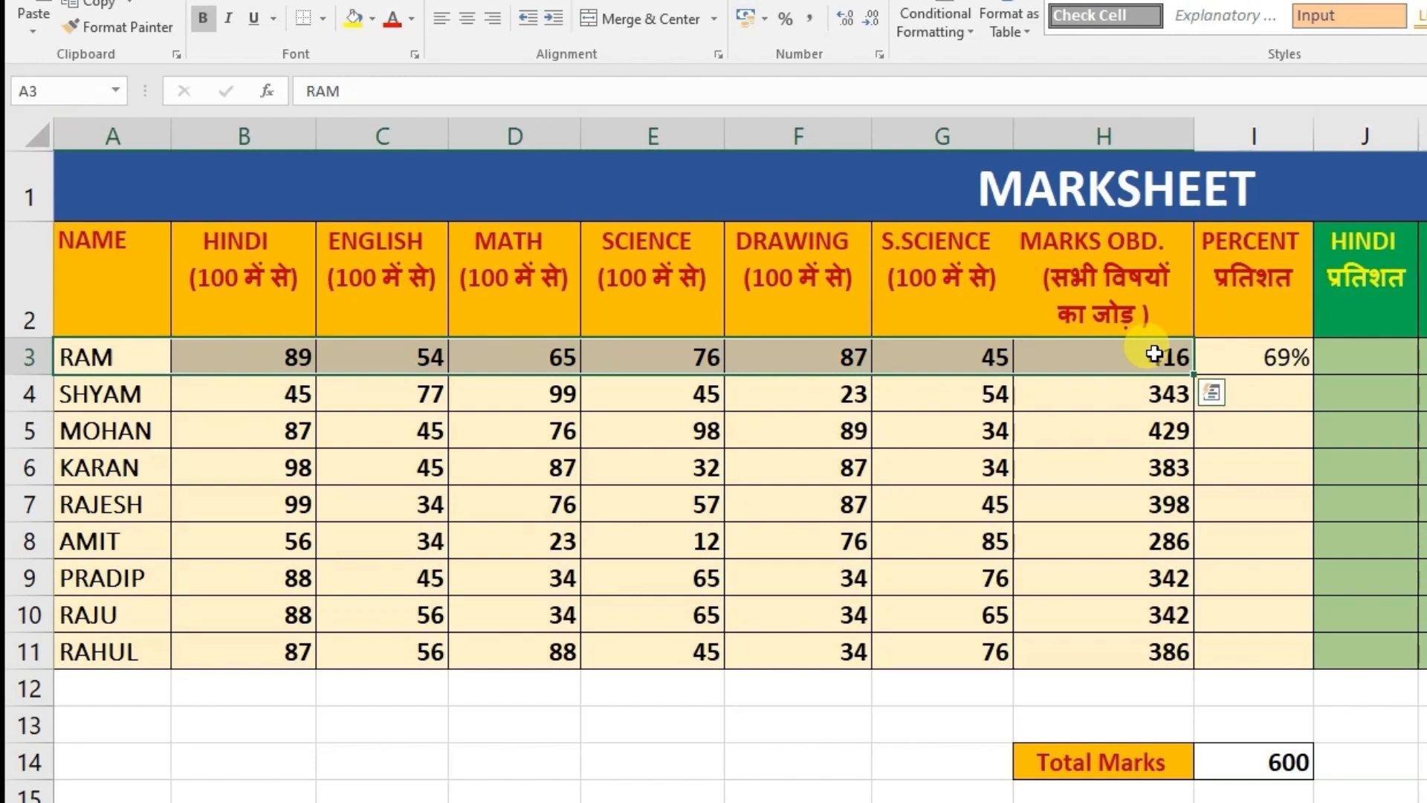
click(1262, 356)
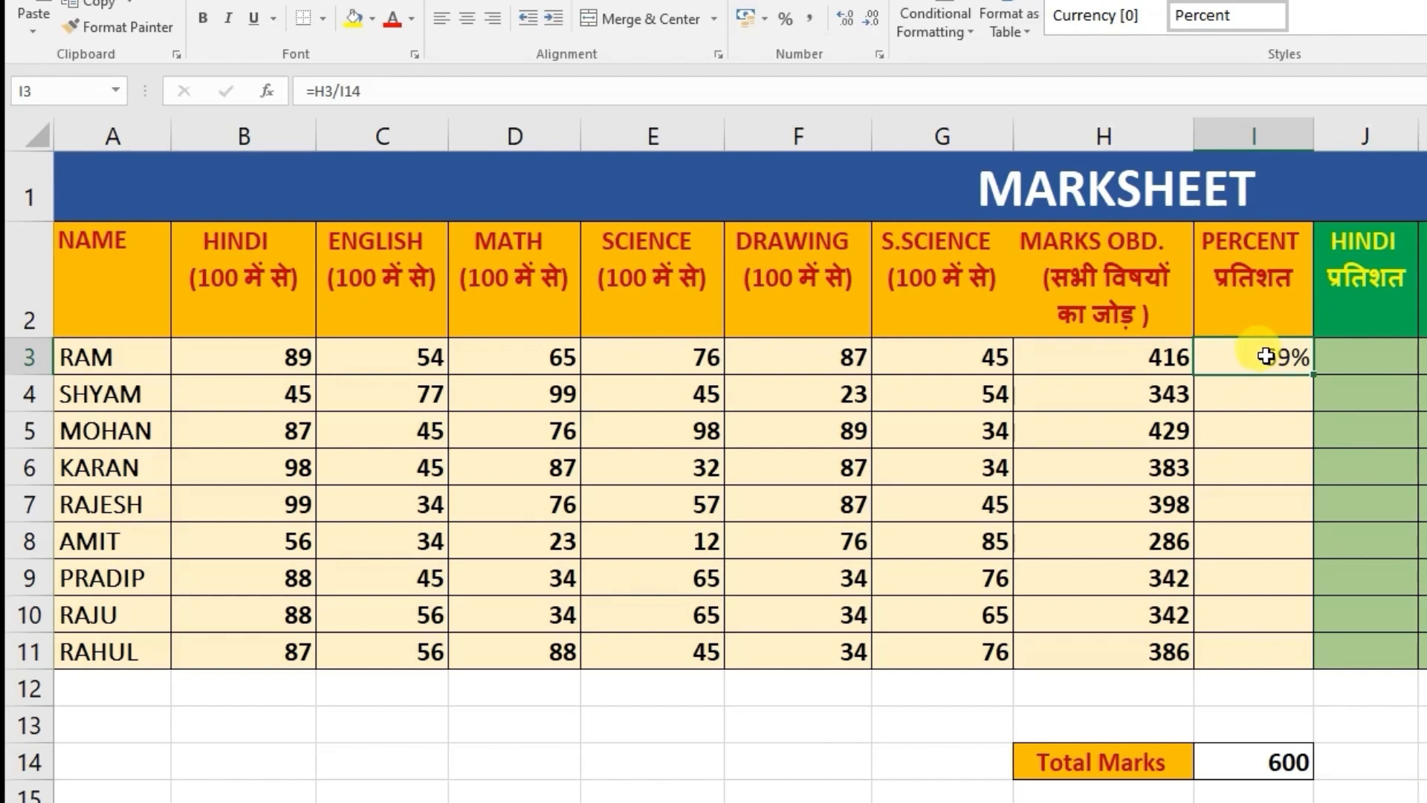
double_click(1314, 373)
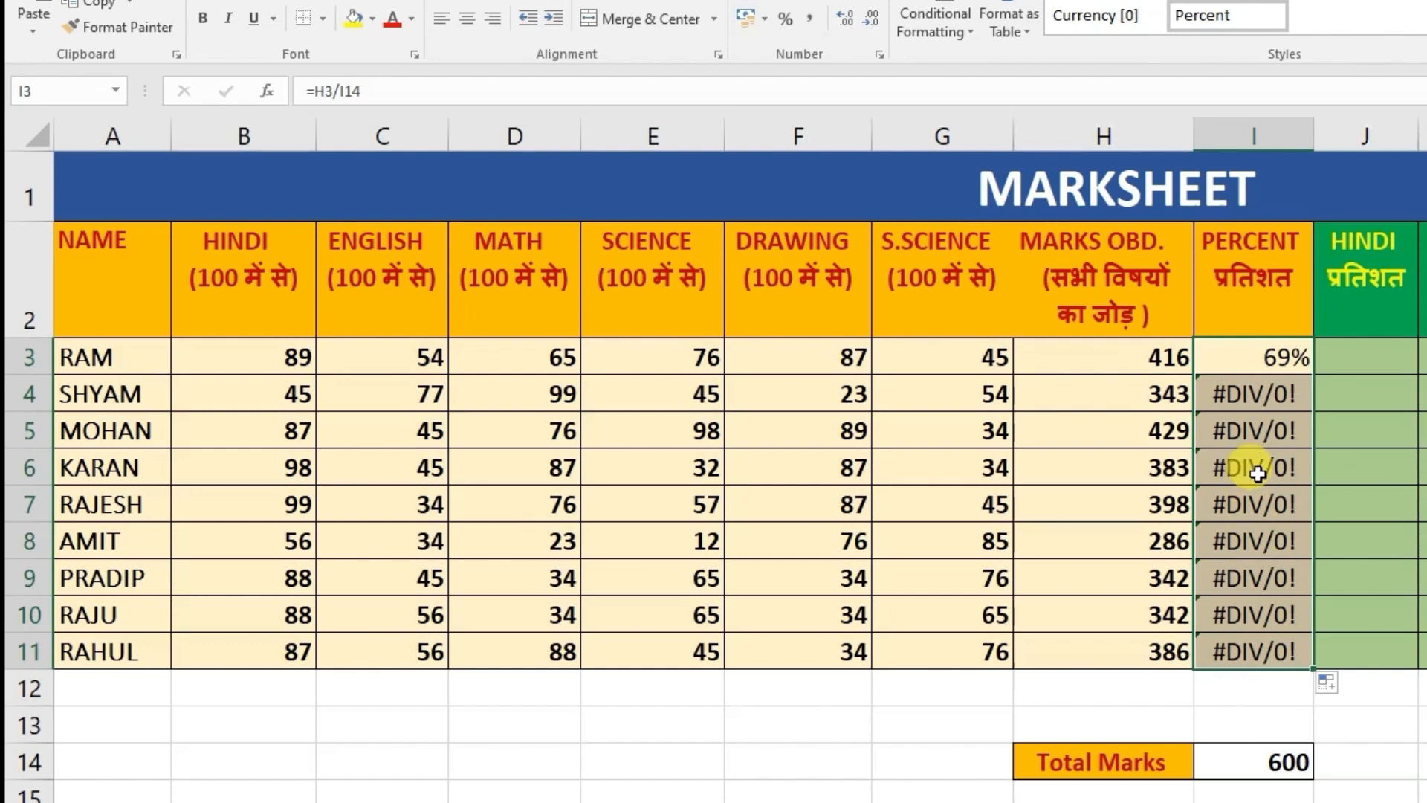
- Show the worksheet's formulas to inspect the cell references copied down the PERCENT column
click(1257, 355)
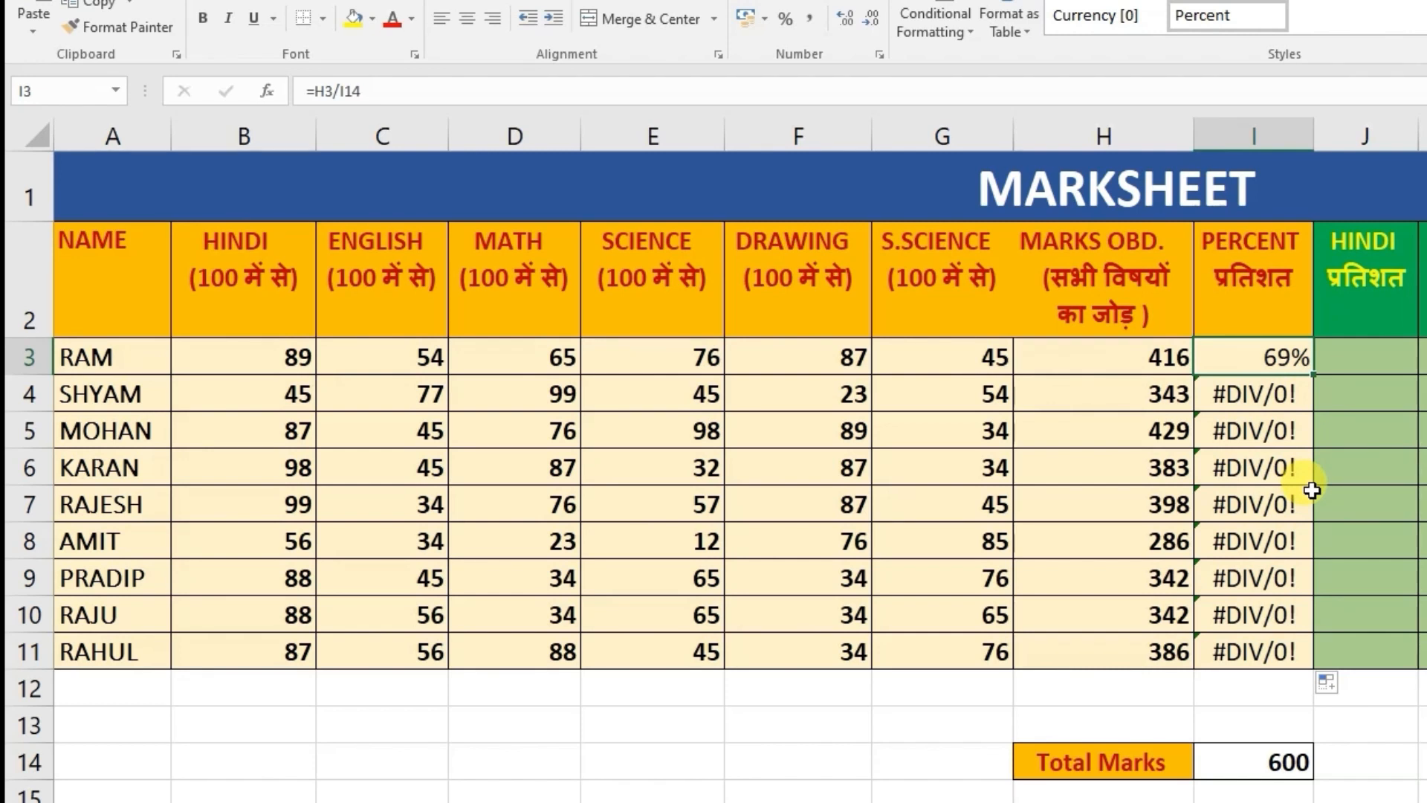
key(ctrl+grave)
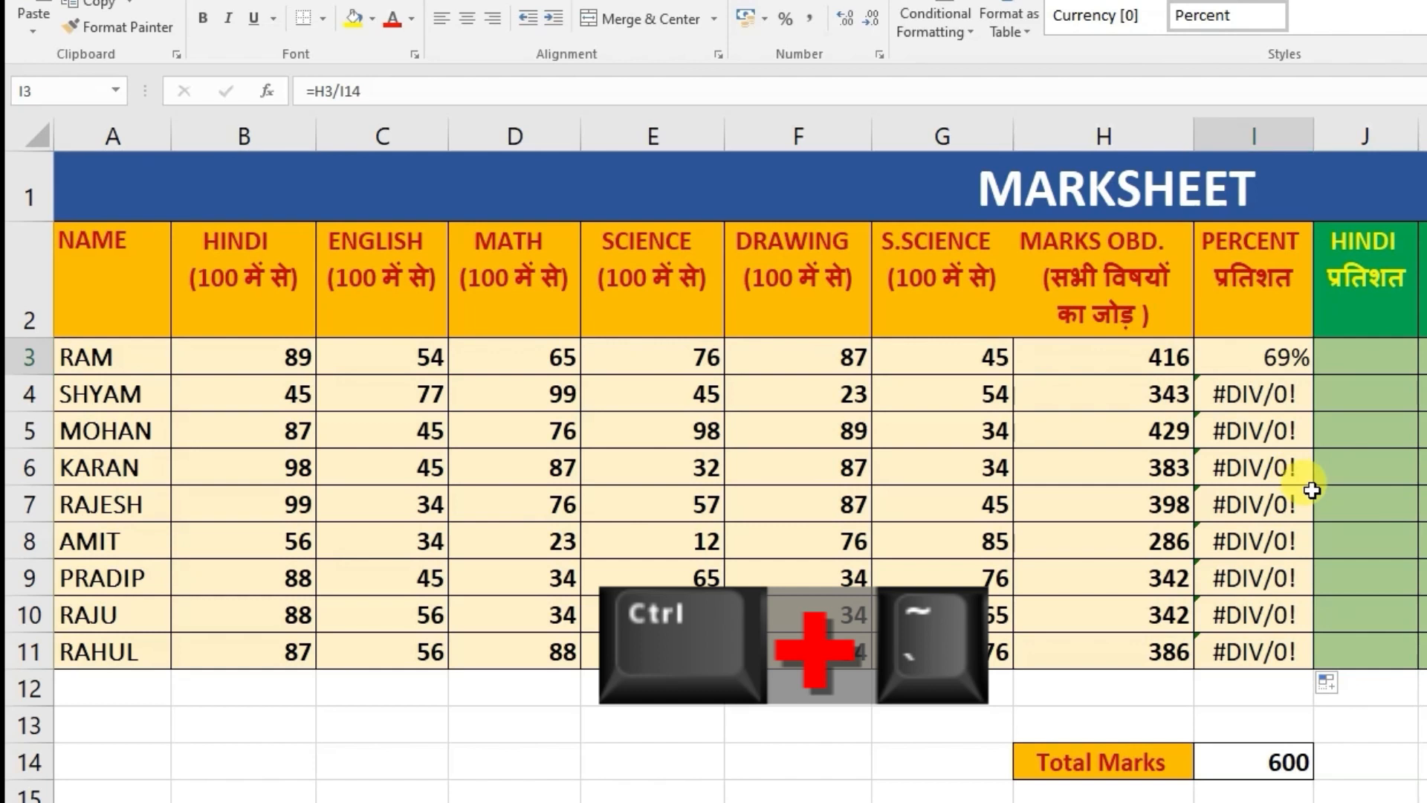
key(ctrl+grave)
key(Right)
key(Right)
key(Right)
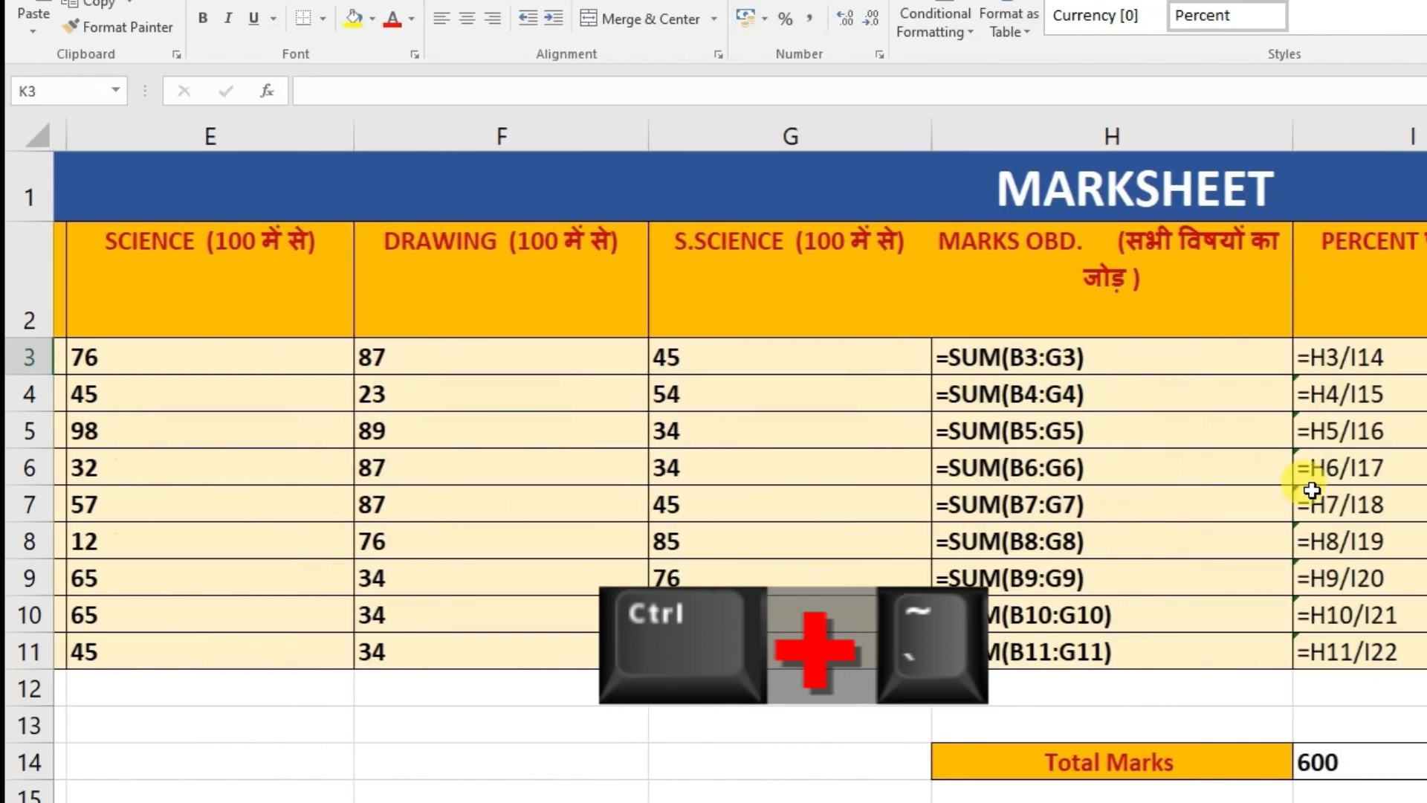
scroll(1060, 639, up, 1)
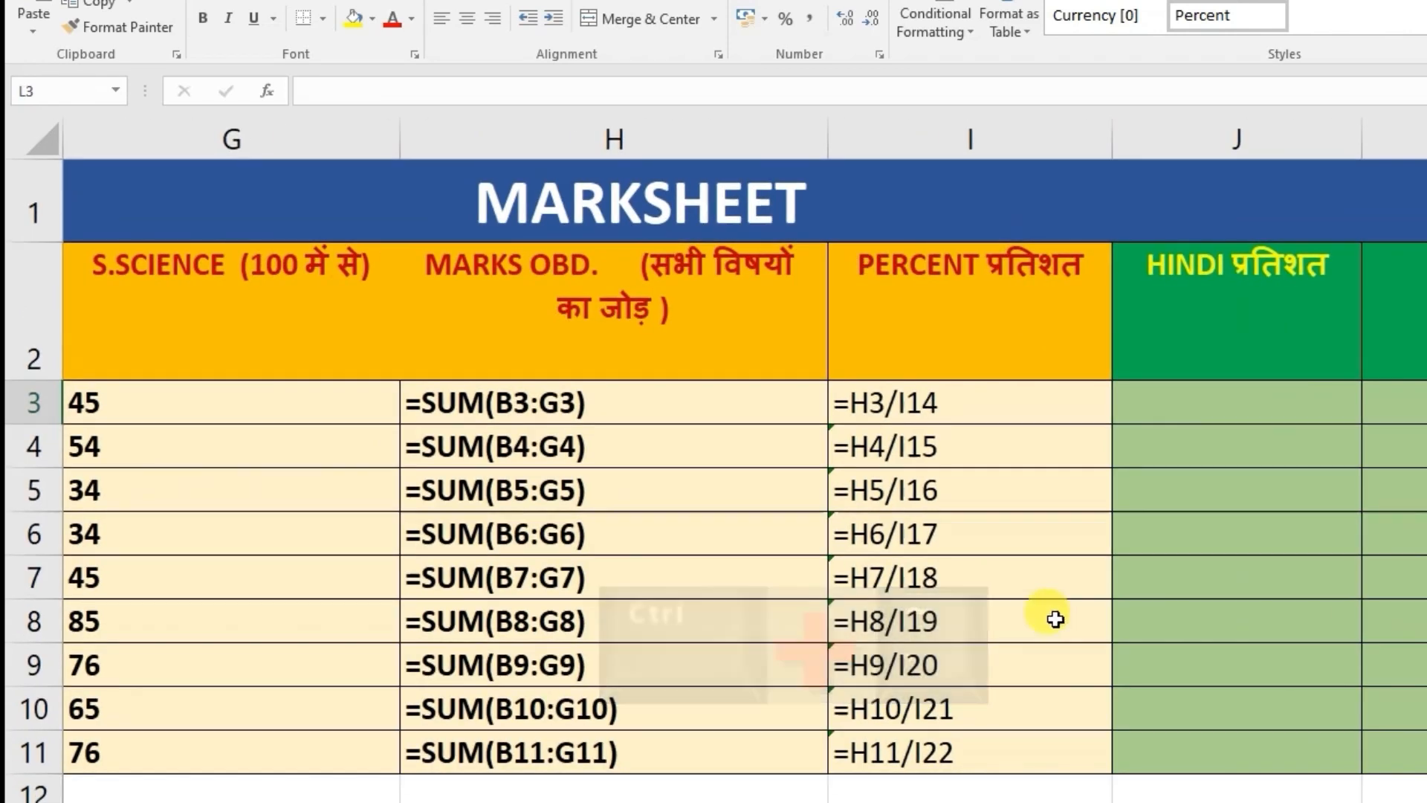
scroll(946, 630, down, 1)
scroll(935, 613, up, 1)
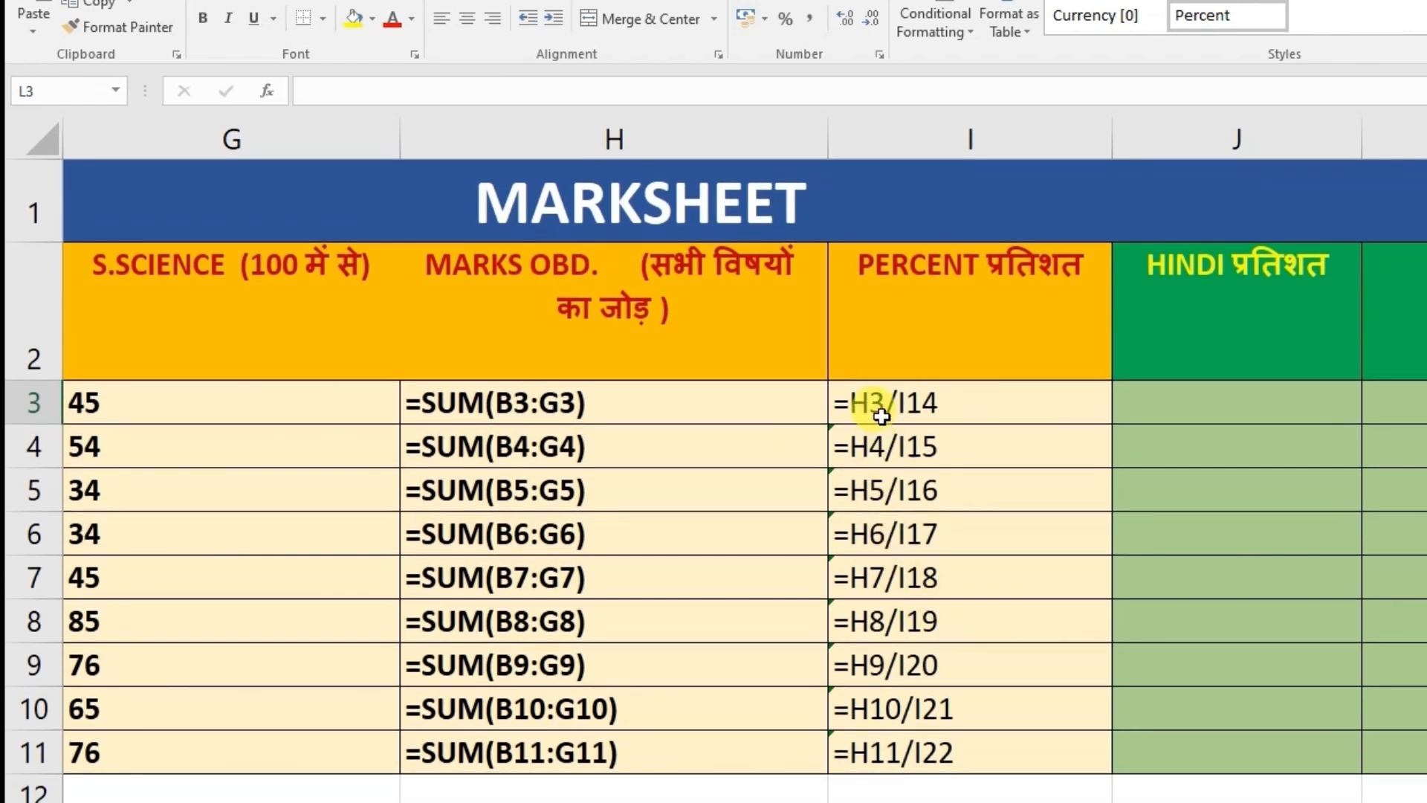
- Examine which cells the formulas in H3 and down the PERCENT column refer to, comparing each divisor with the Total Marks cell
click(481, 408)
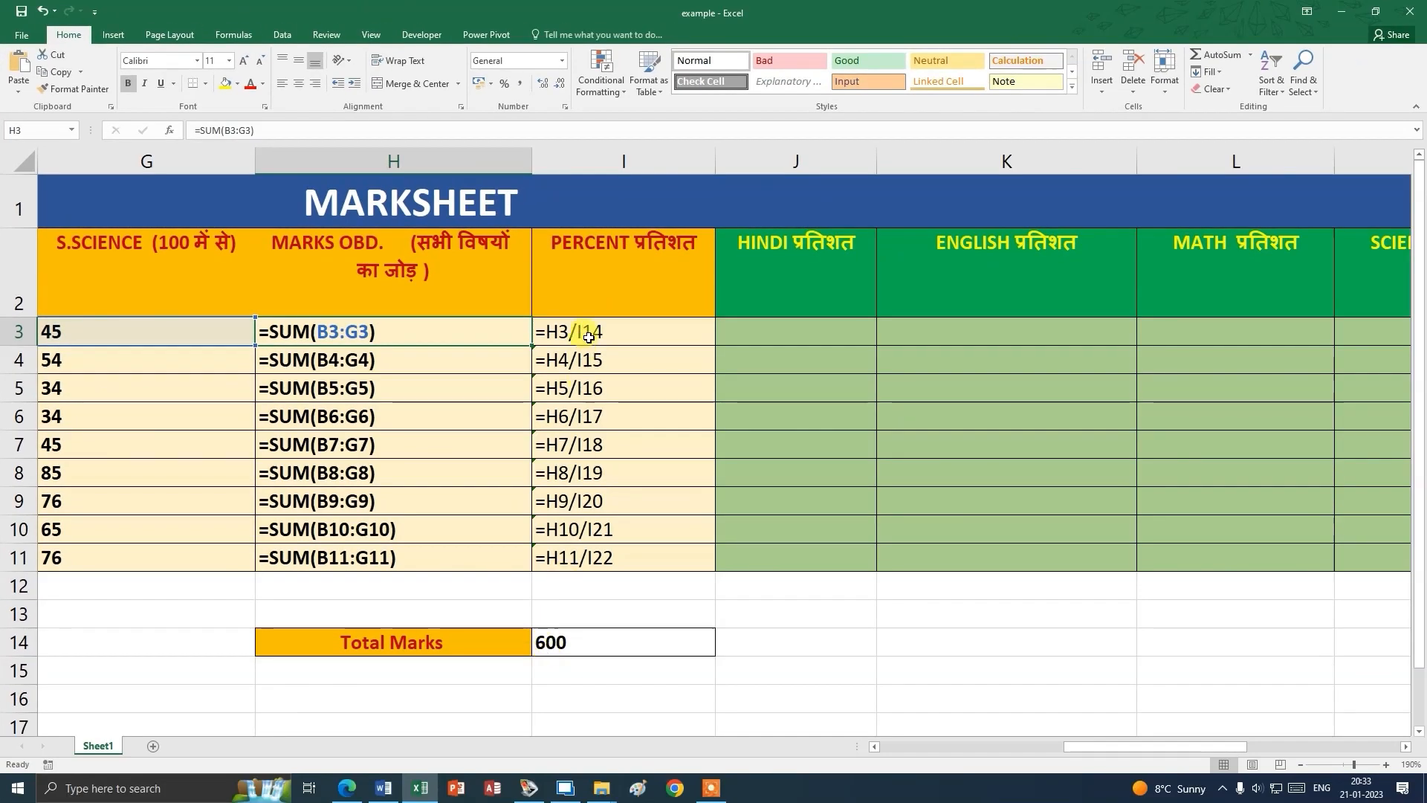
click(916, 410)
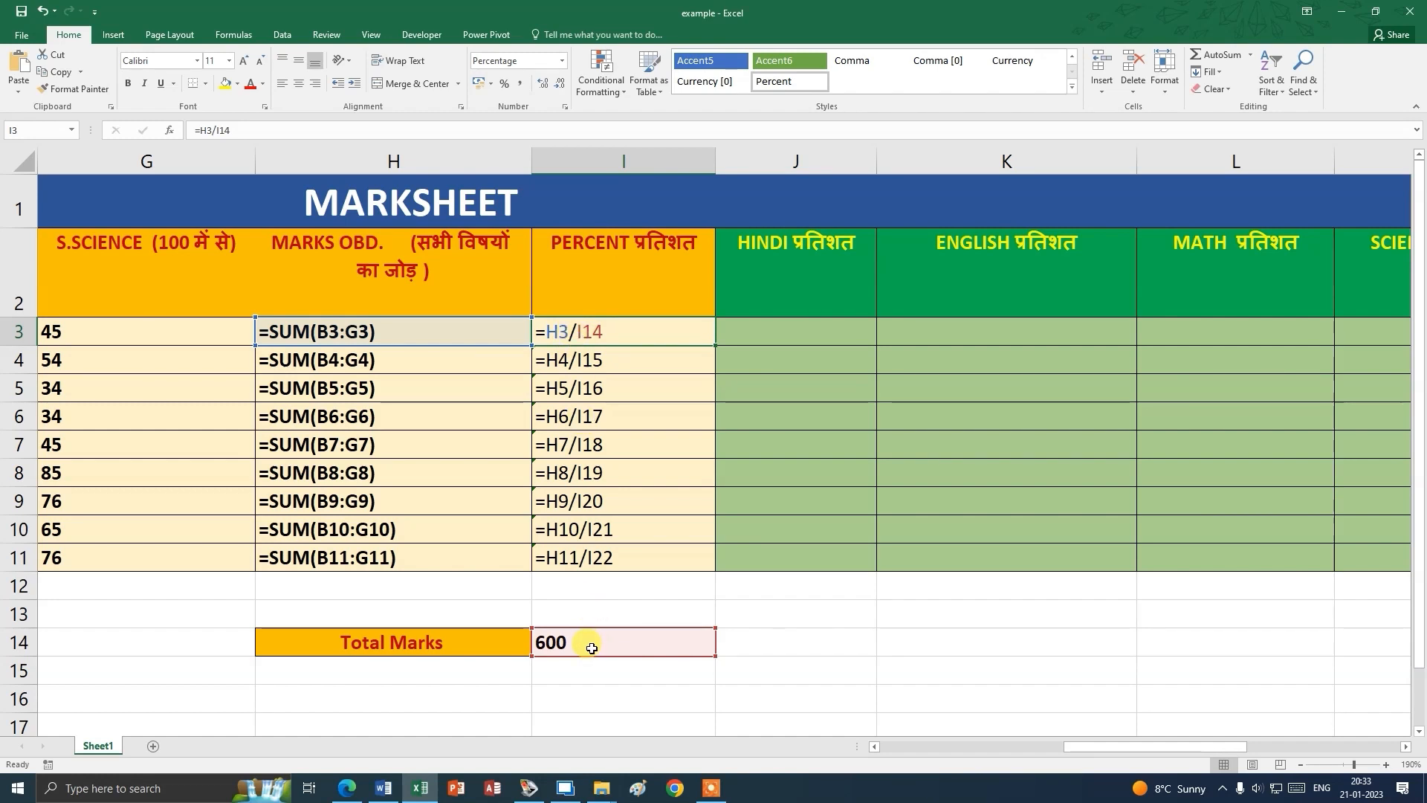
click(578, 360)
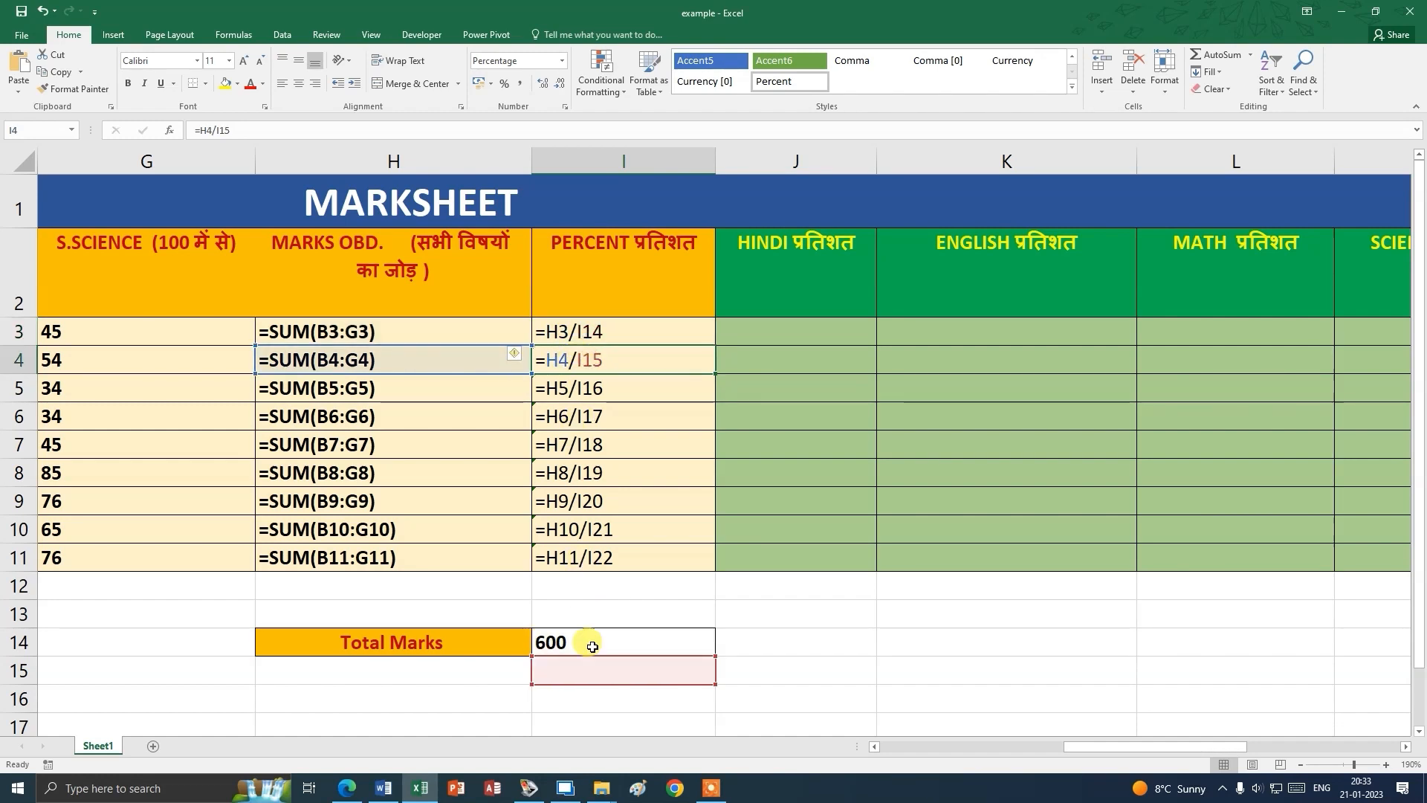
click(568, 388)
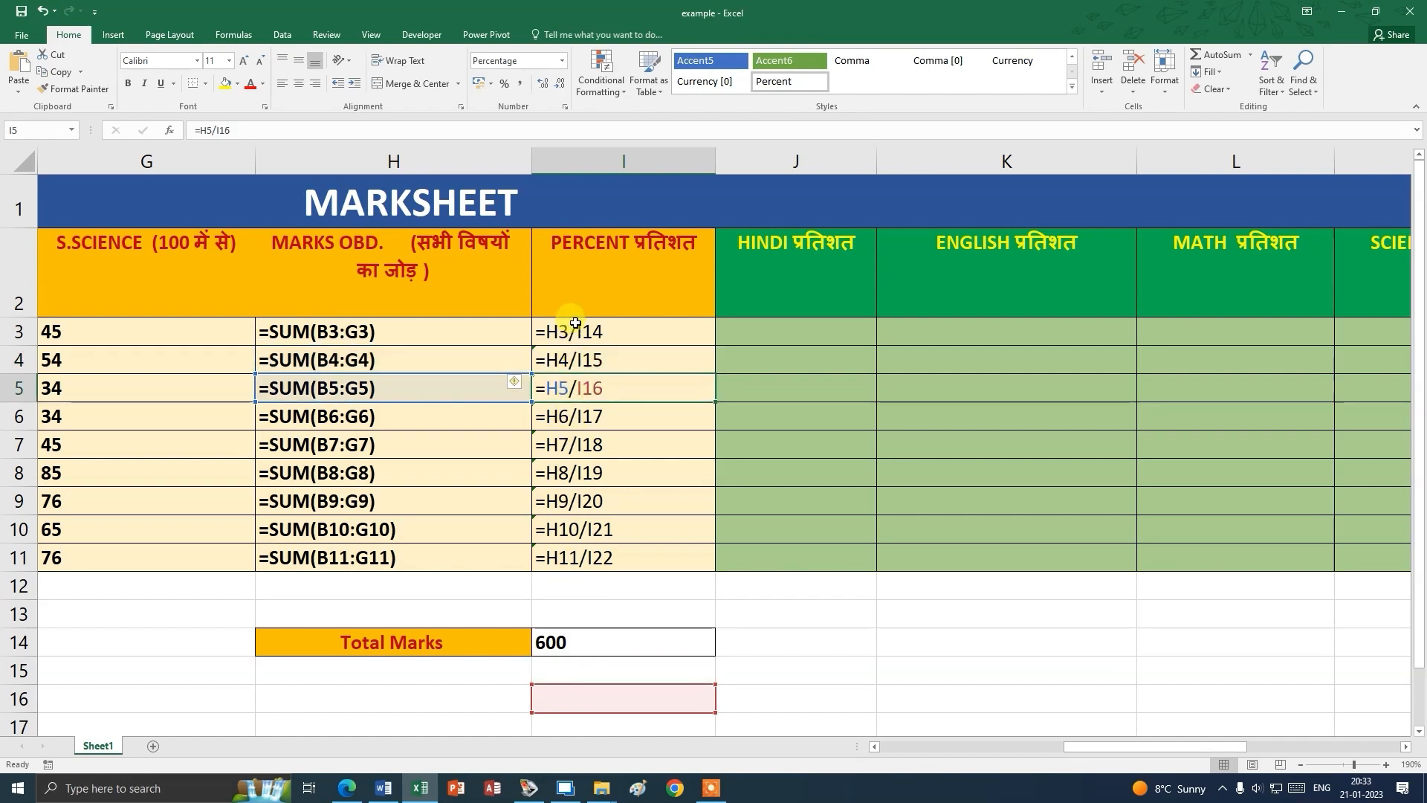
click(575, 327)
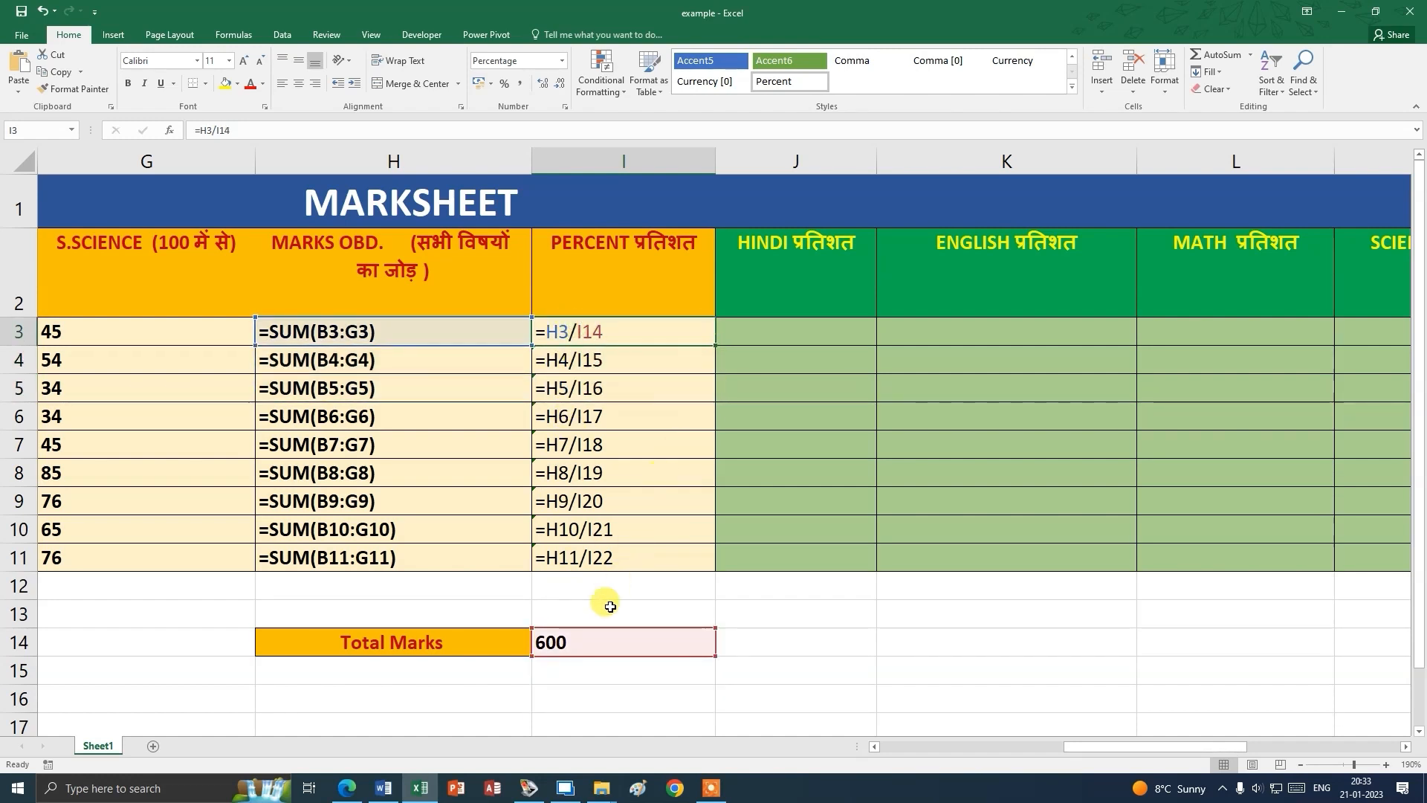
click(578, 360)
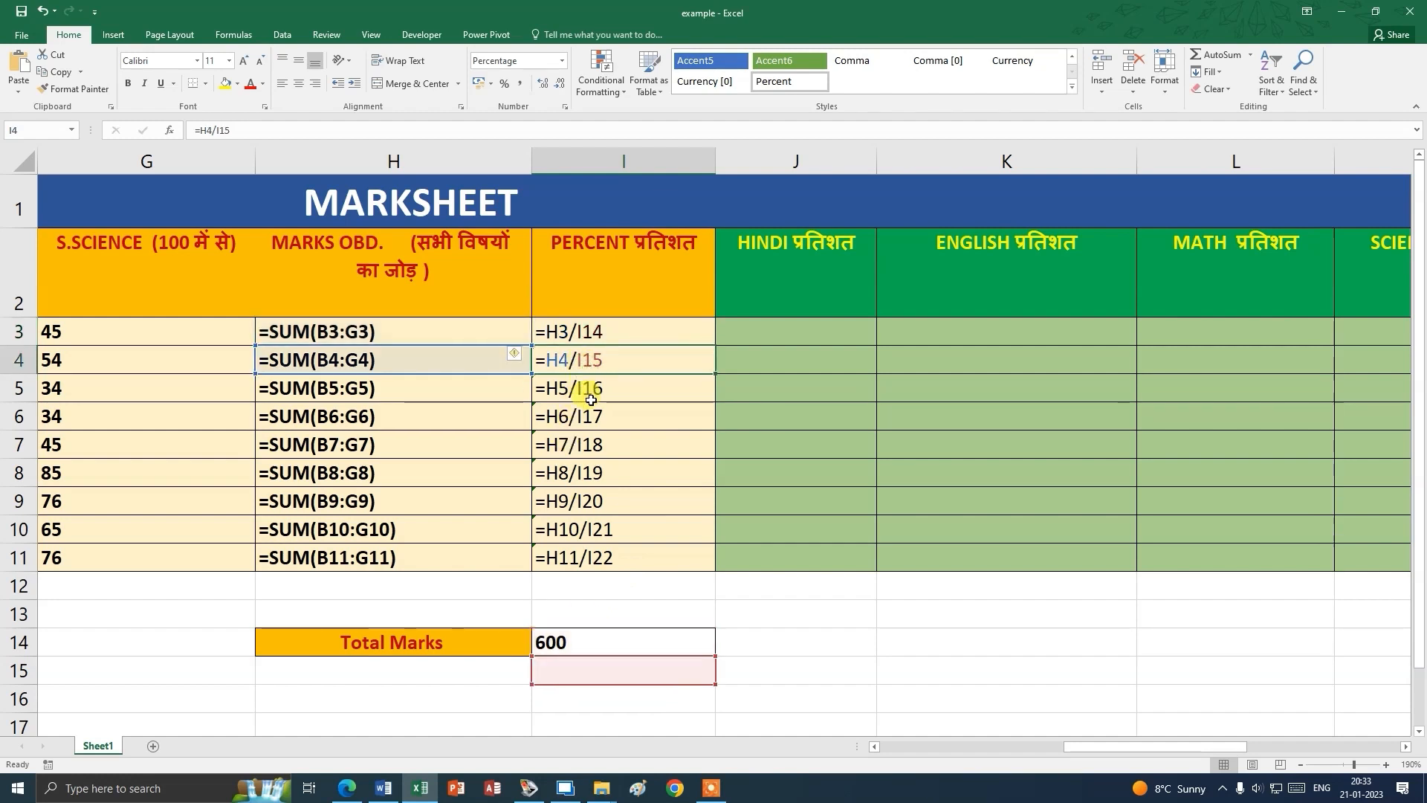
click(591, 392)
click(589, 416)
click(594, 445)
click(595, 473)
click(592, 501)
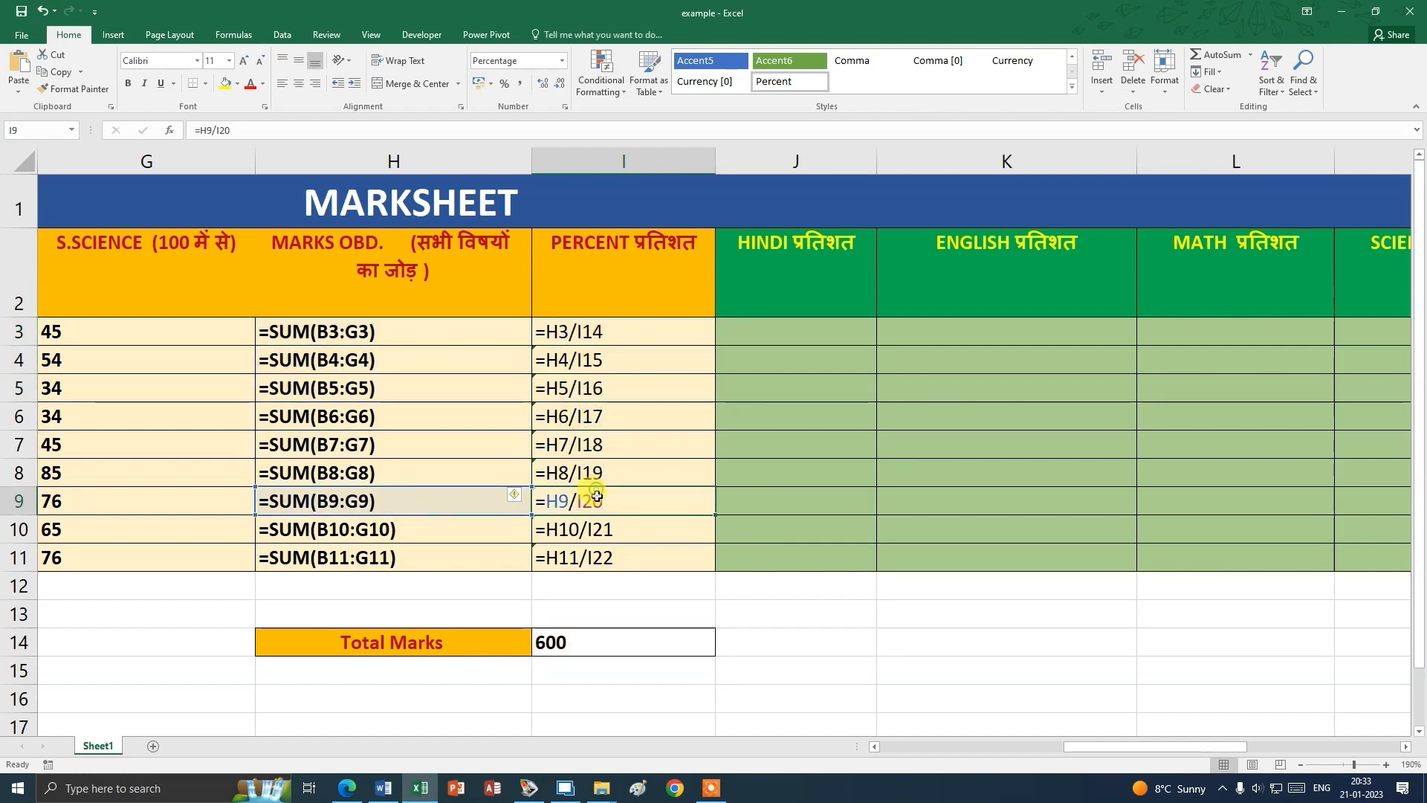
click(597, 521)
click(604, 470)
scroll(604, 465, down, 2)
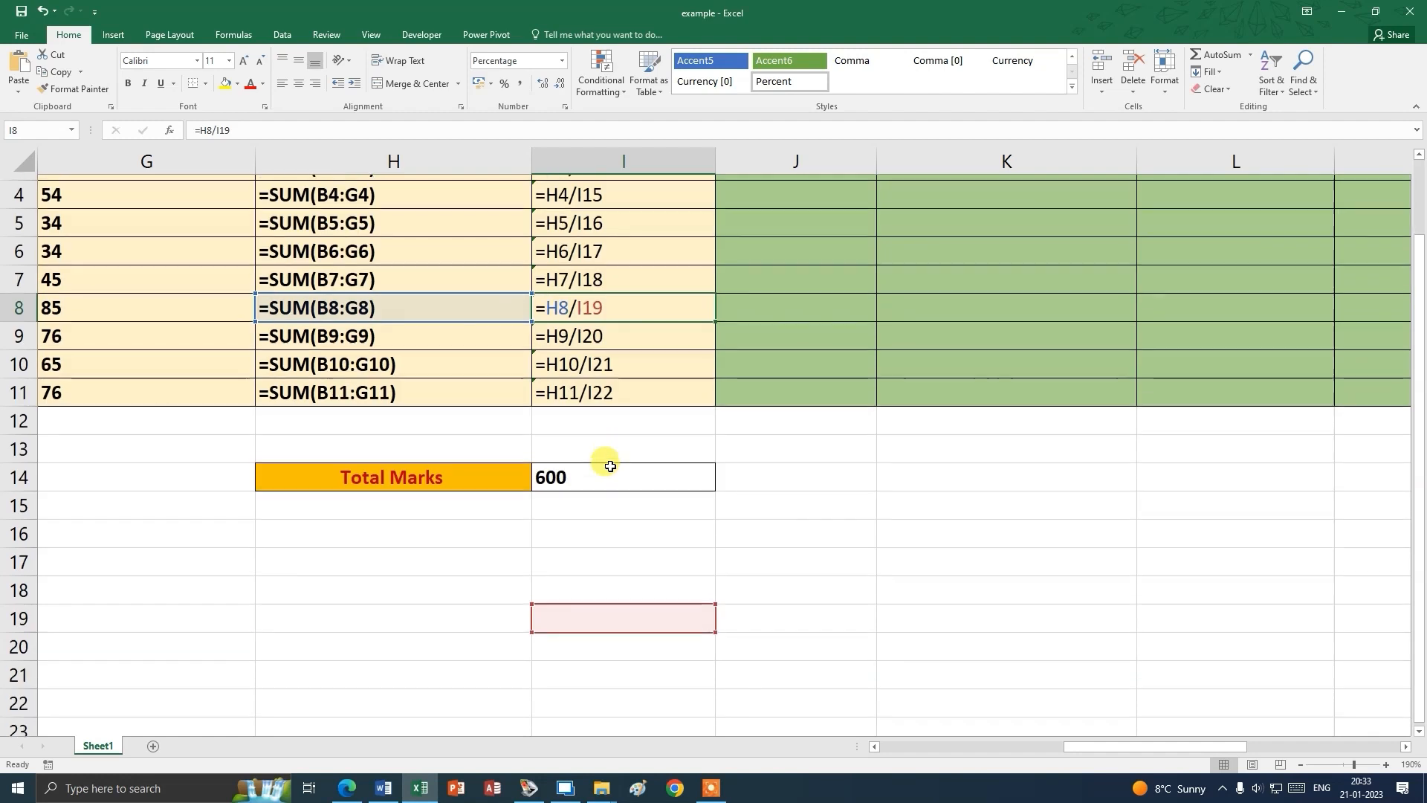
scroll(604, 384, up, 1)
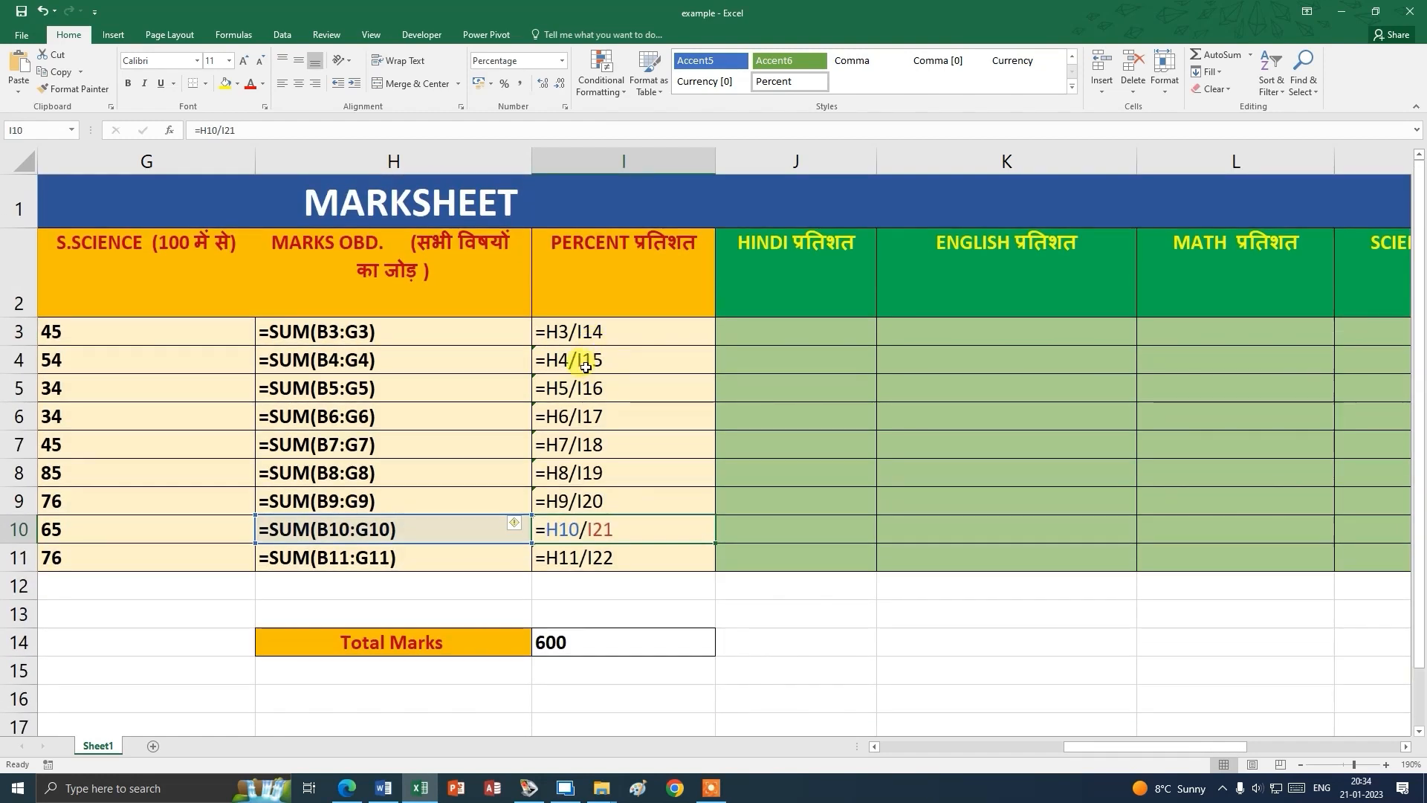
click(585, 367)
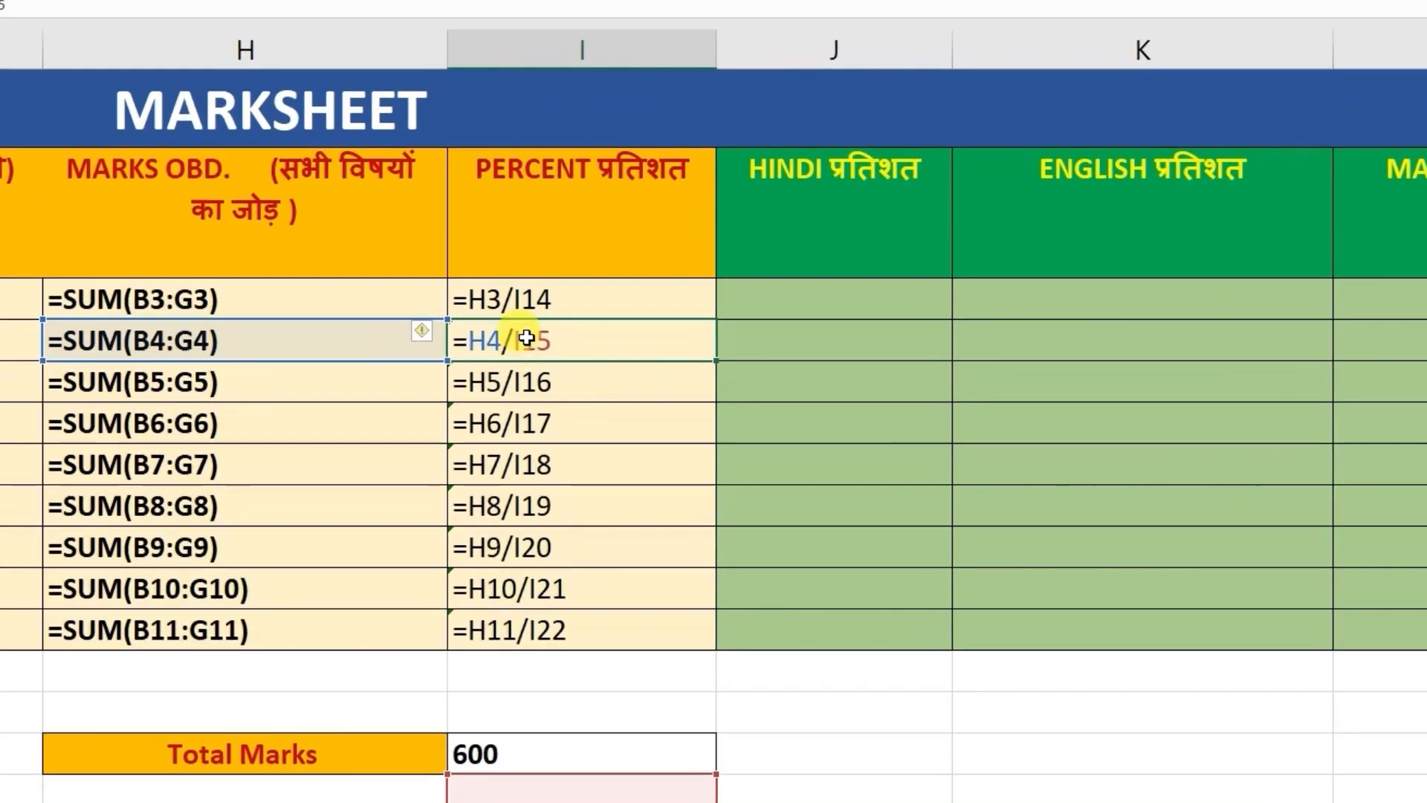
- Make the Total Marks reference absolute in I3 so the formula reads =H3/$I$14
click(585, 339)
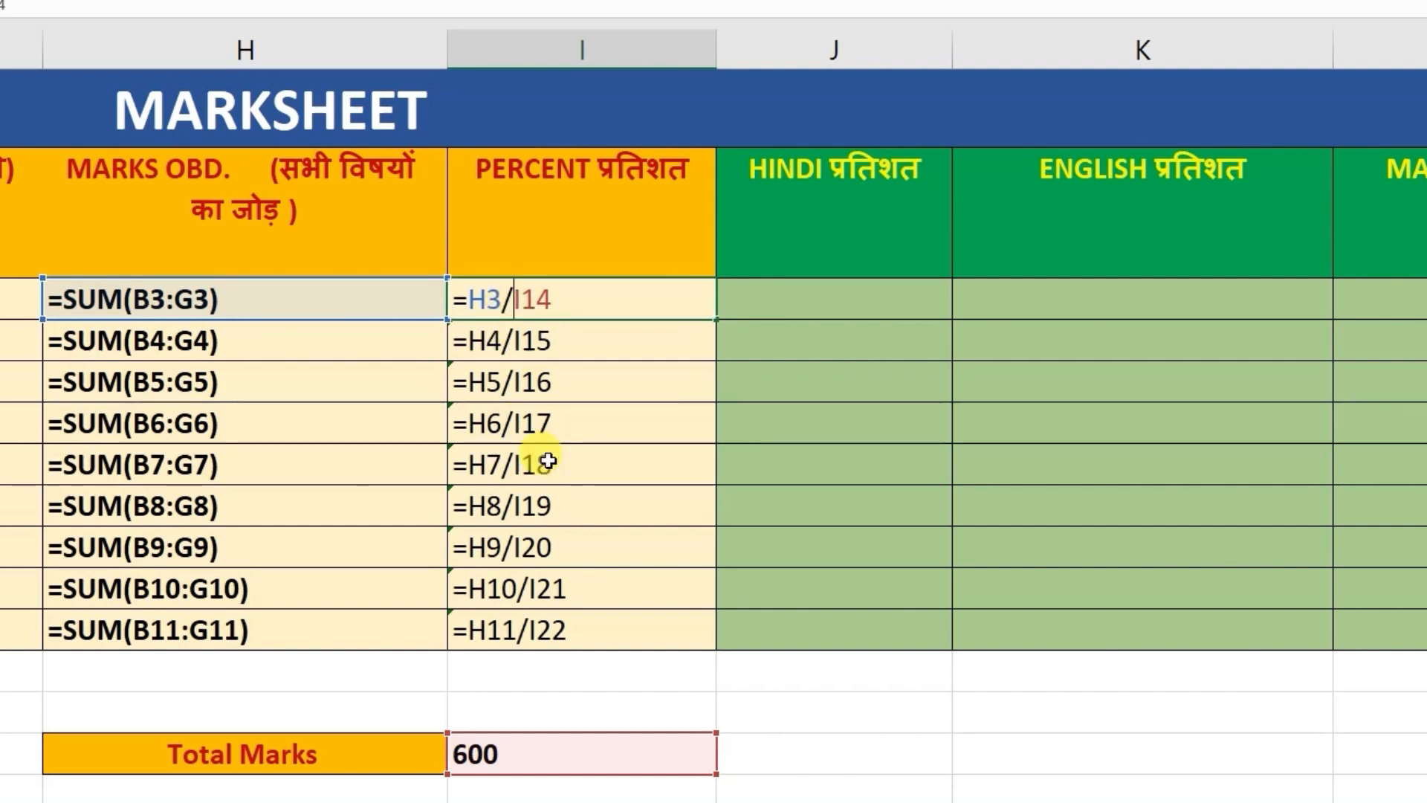
text($I)
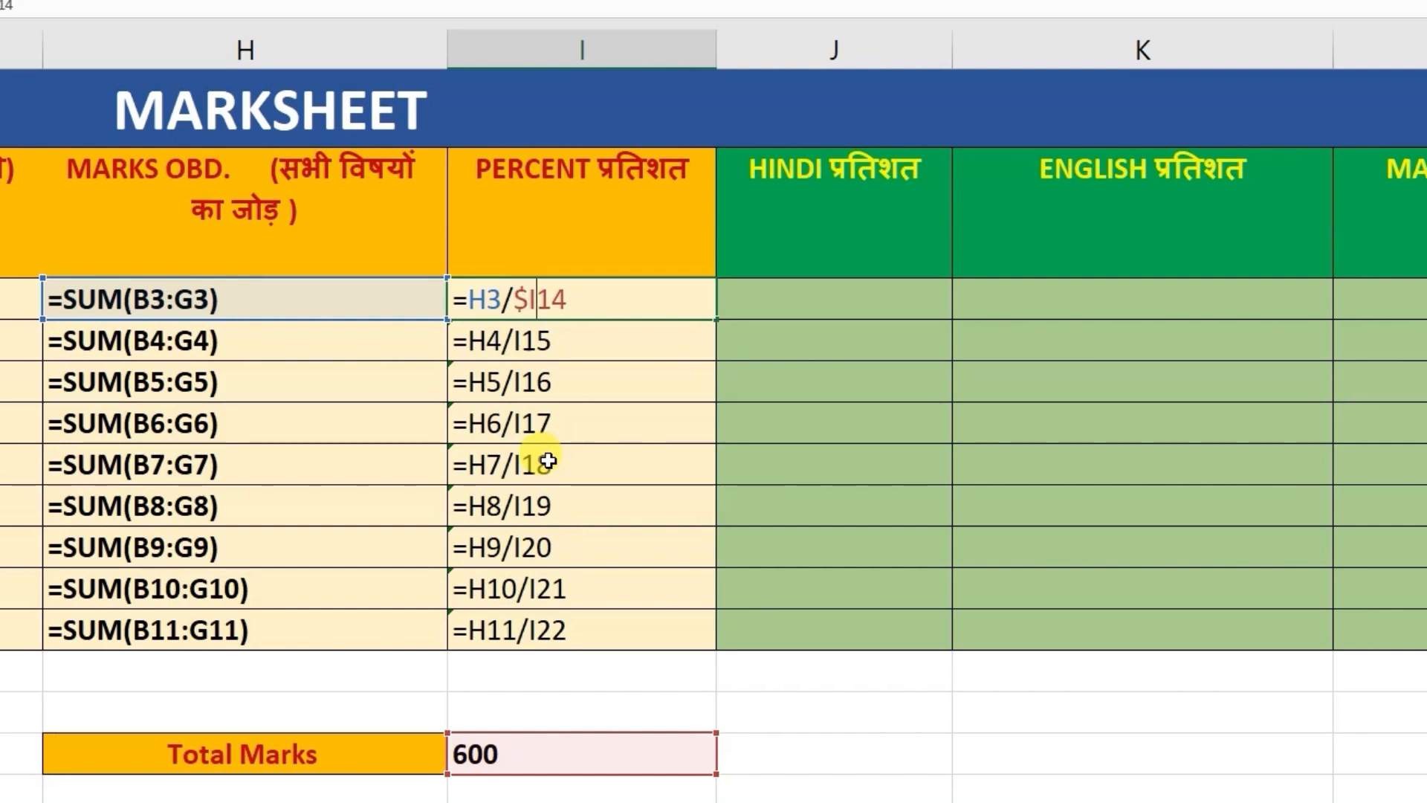
text($)
key(Return)
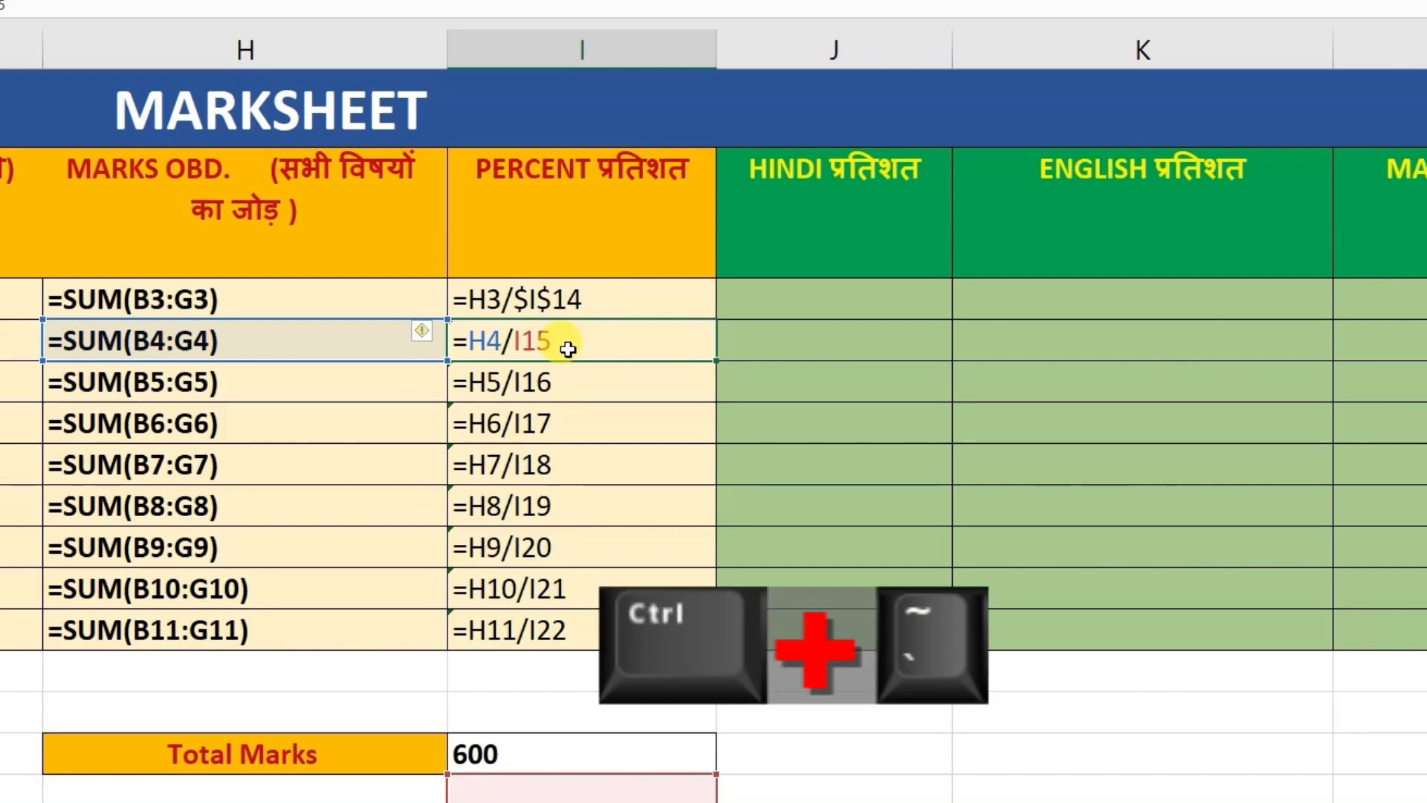
- Switch back to displaying values and fill the corrected percentage formula from I3 down through I11
key(ctrl+grave)
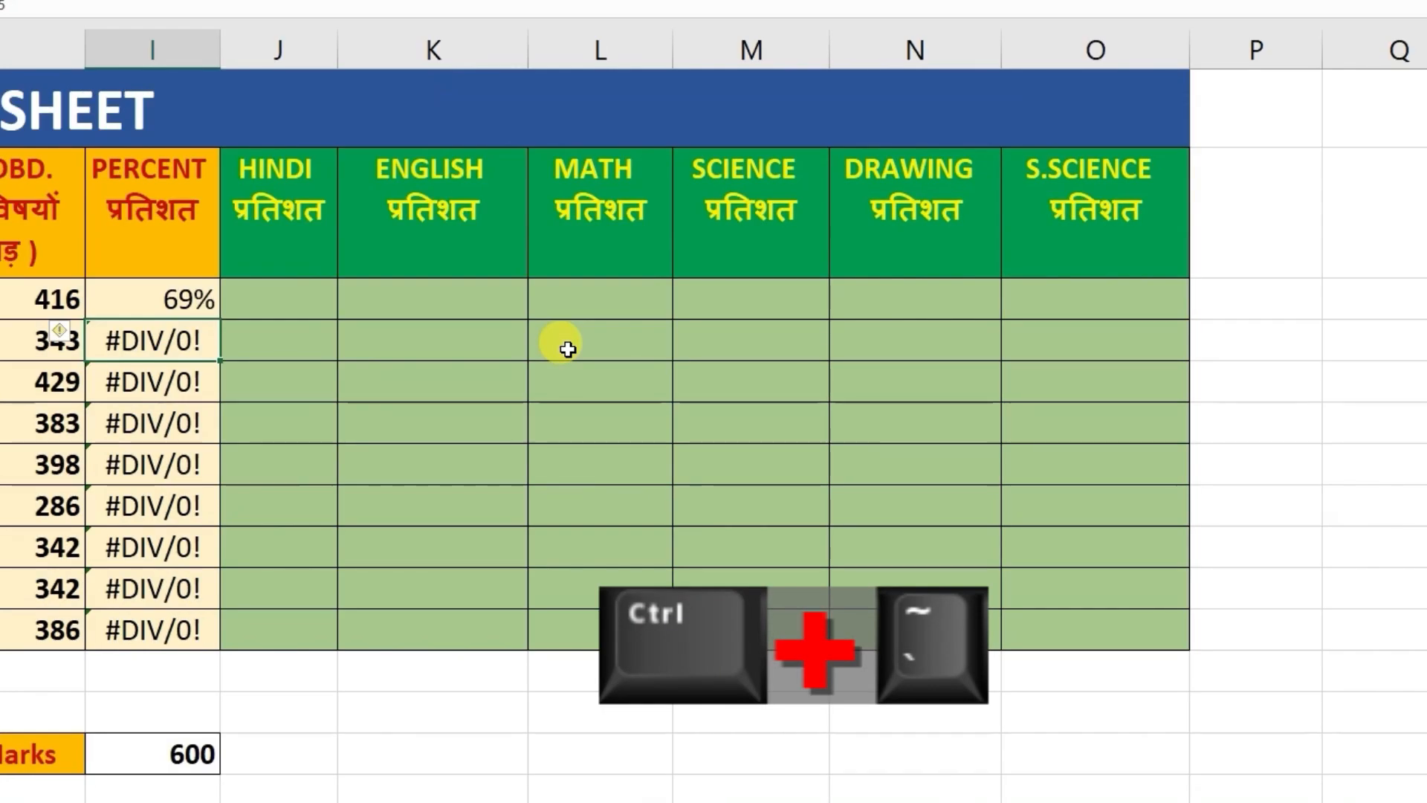
click(154, 308)
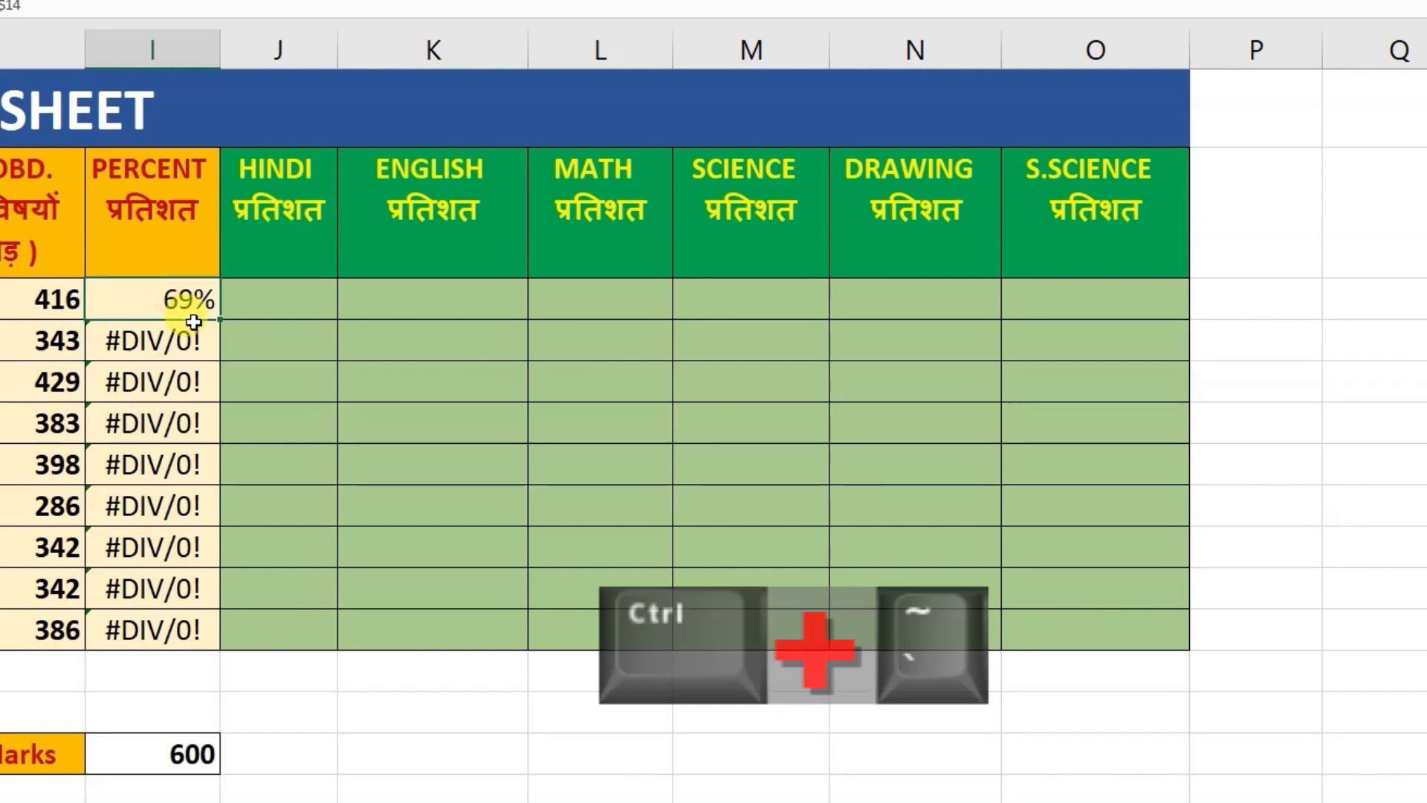
double_click(220, 318)
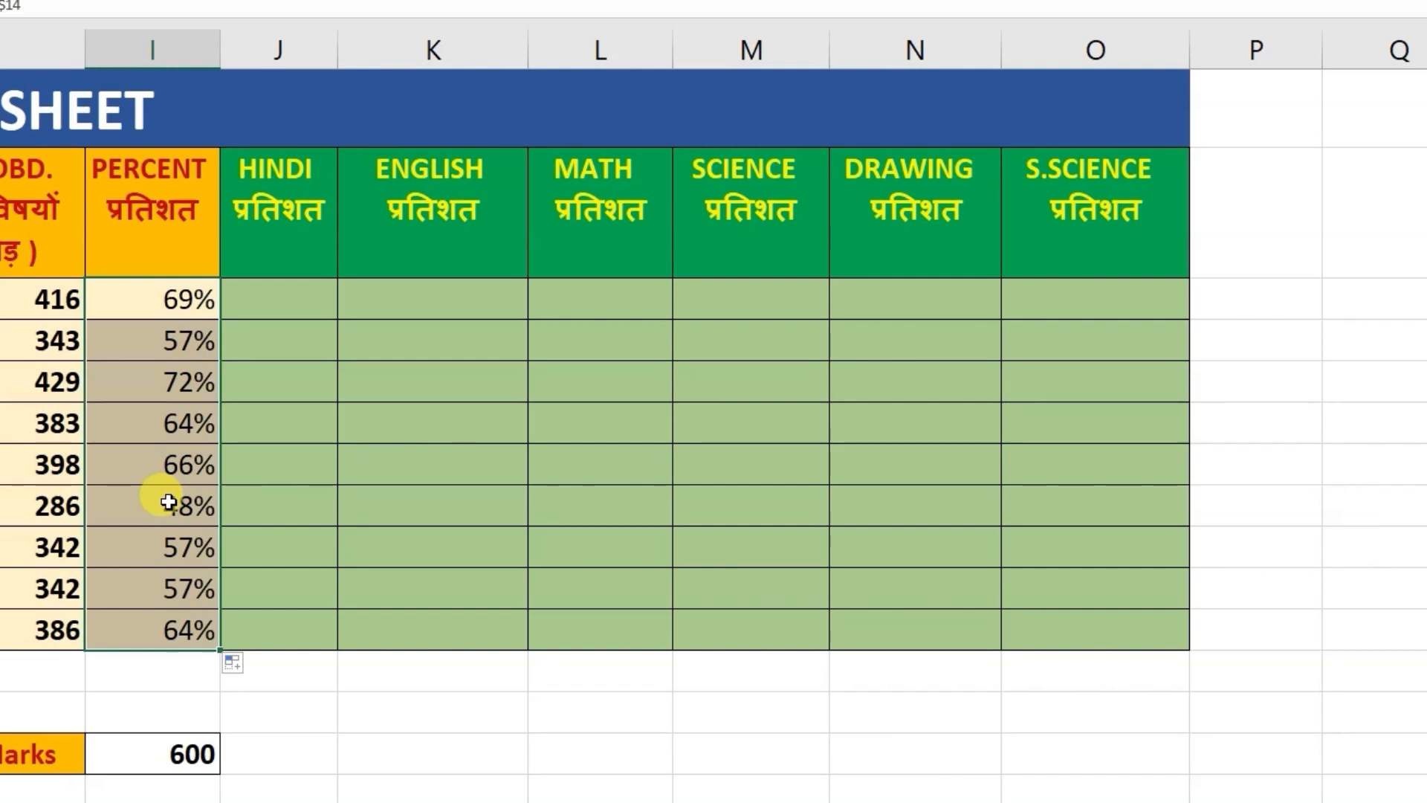
- Show the worksheet's formulas to inspect the absolute Total Marks reference in the PERCENT column, checking I3 and I4
key(ctrl+grave)
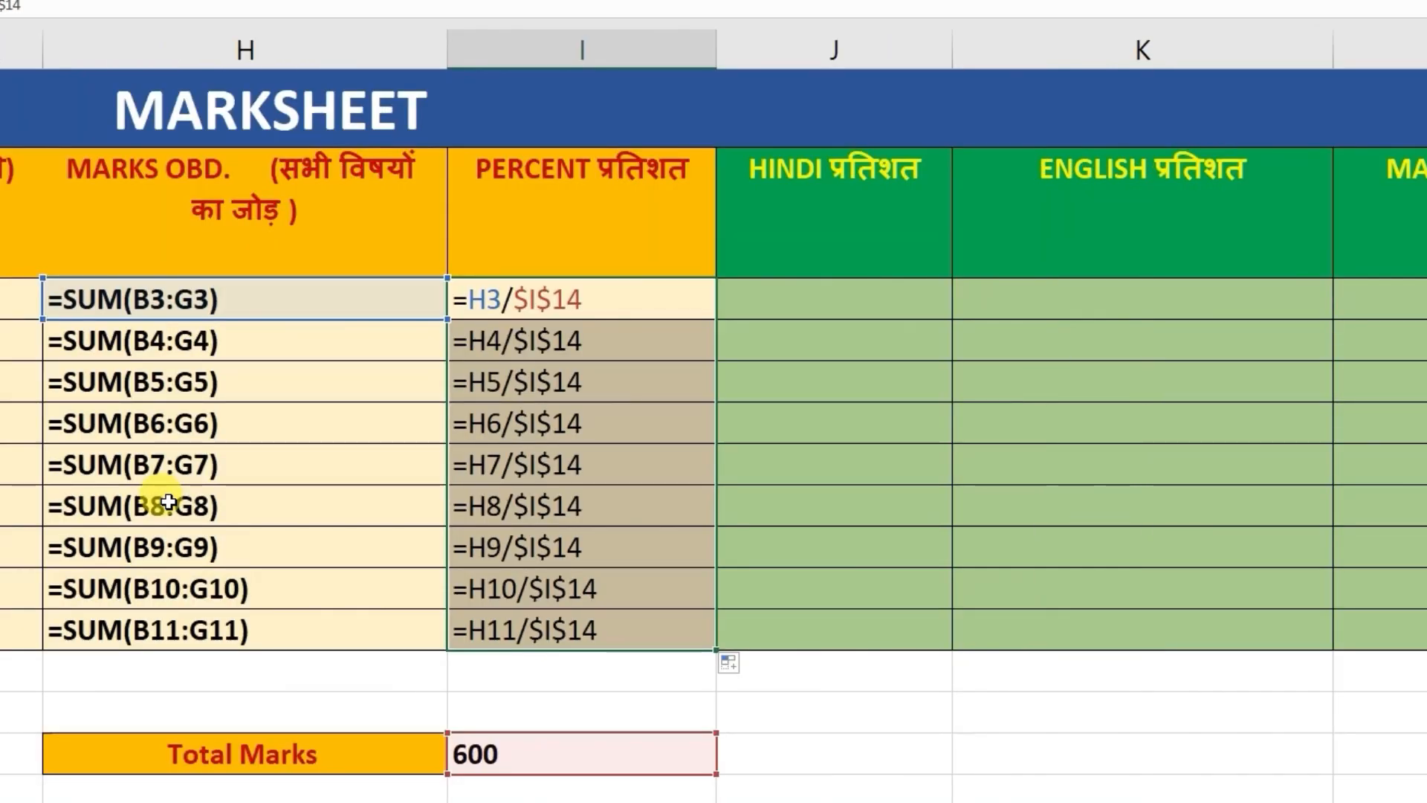
click(521, 293)
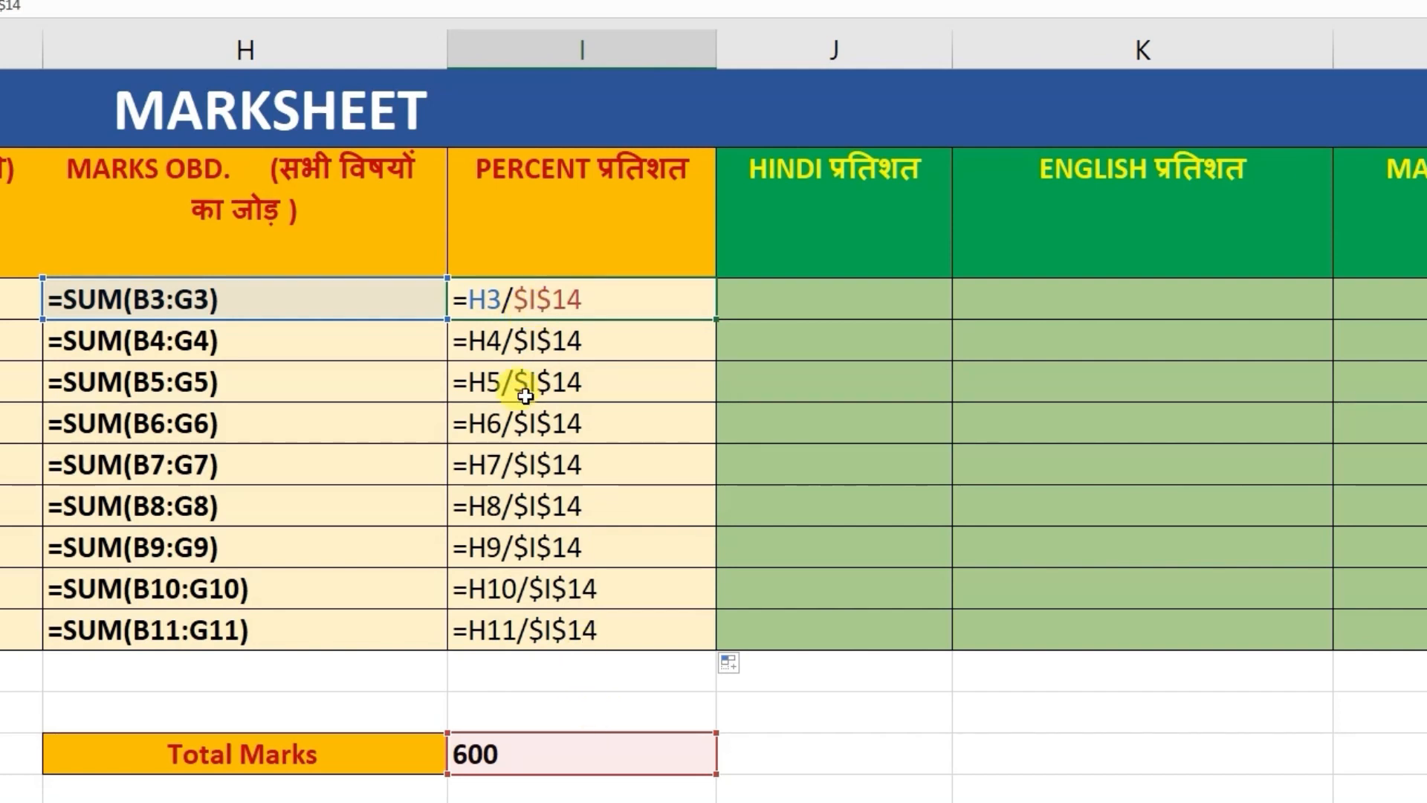
click(538, 351)
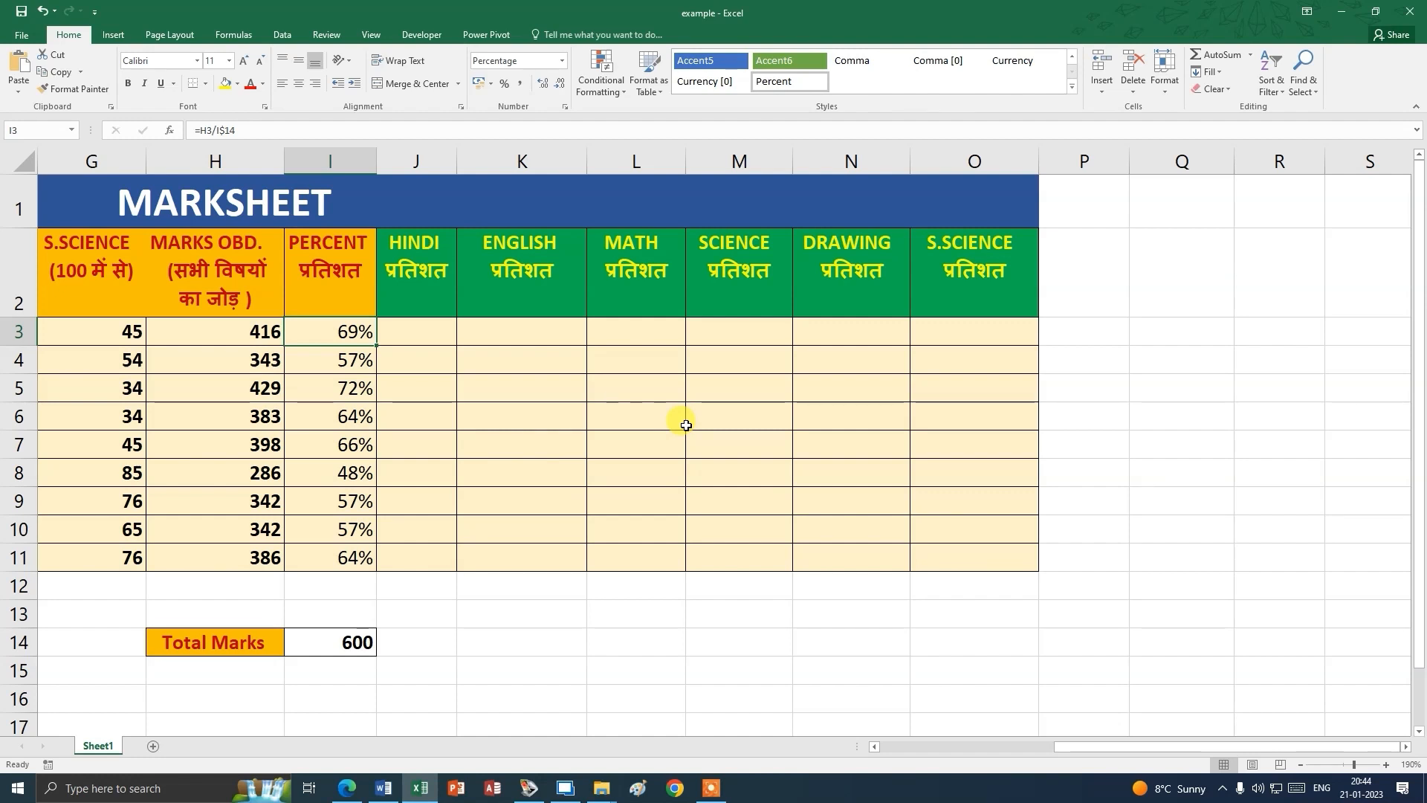
- Calculate the first student's Hindi percentage in J3 with the formula =B3/H3 and format the cell as a percentage
click(390, 330)
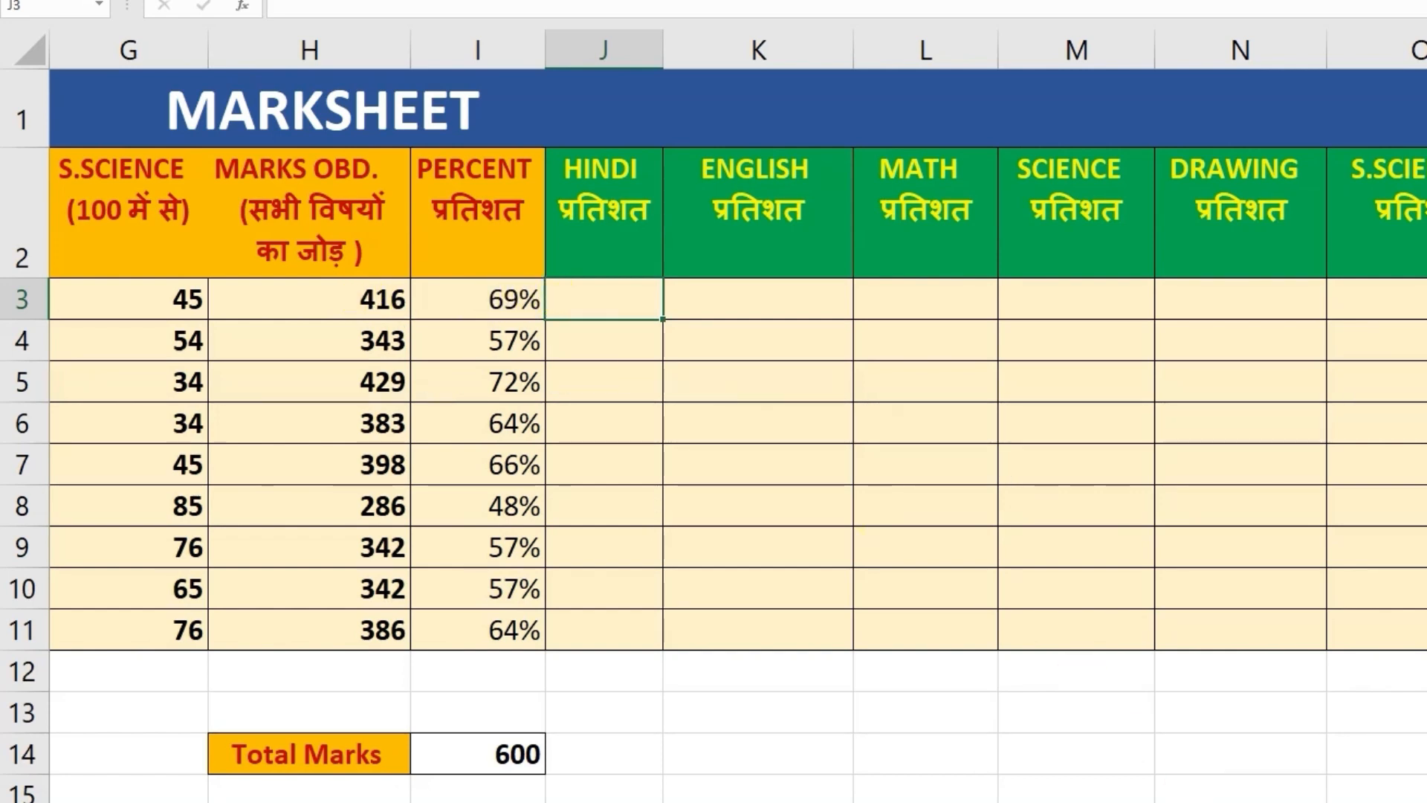
scroll(736, 475, left, 3)
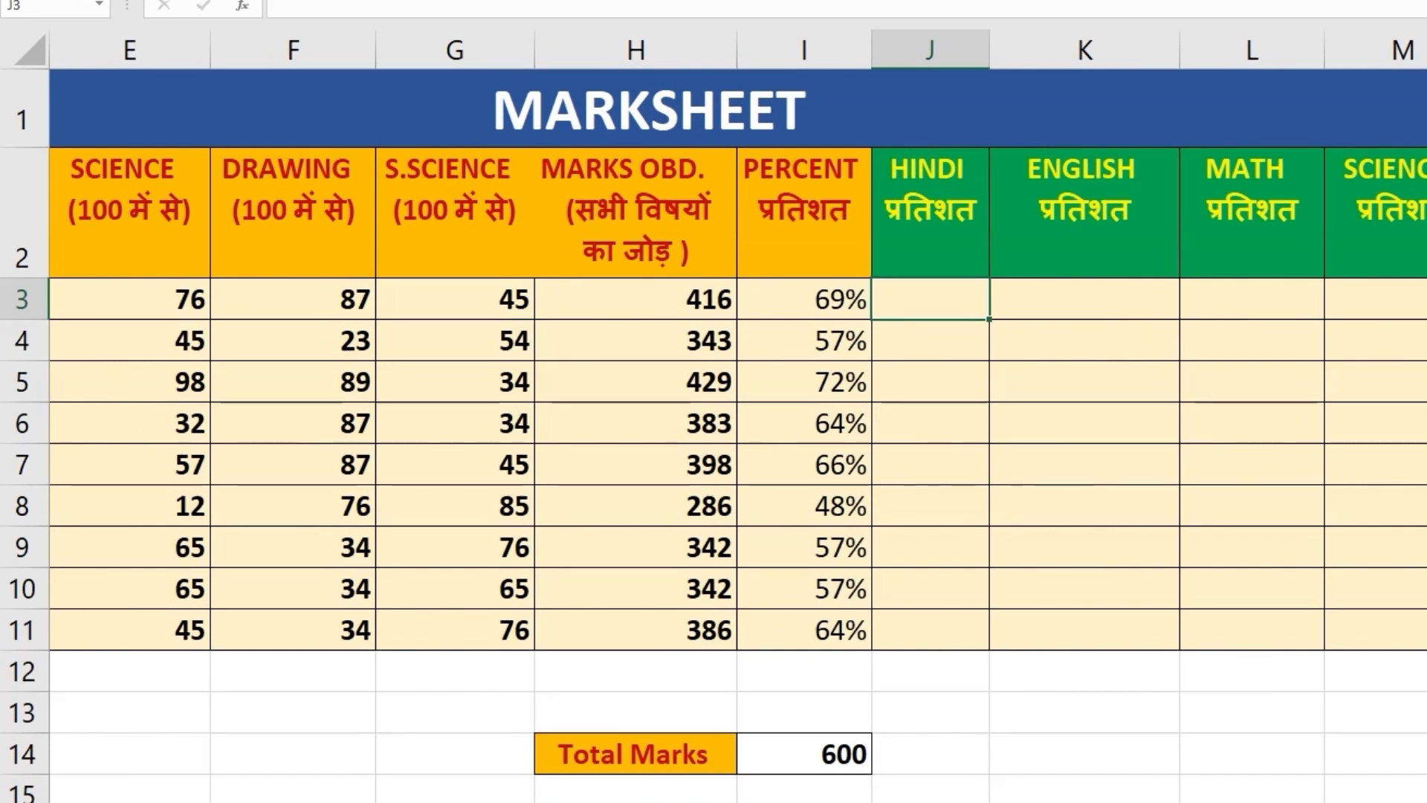
scroll(736, 476, left, 3)
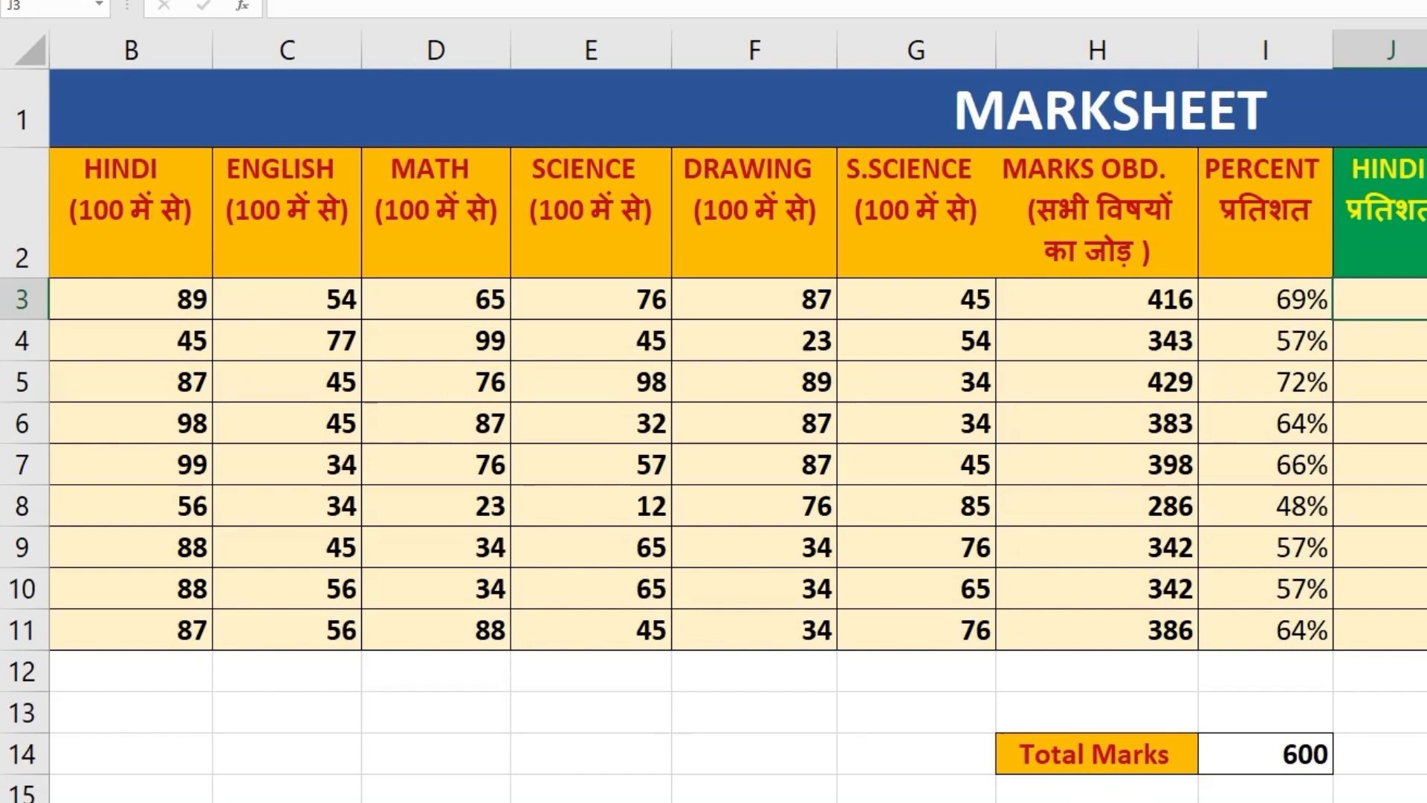
click(163, 301)
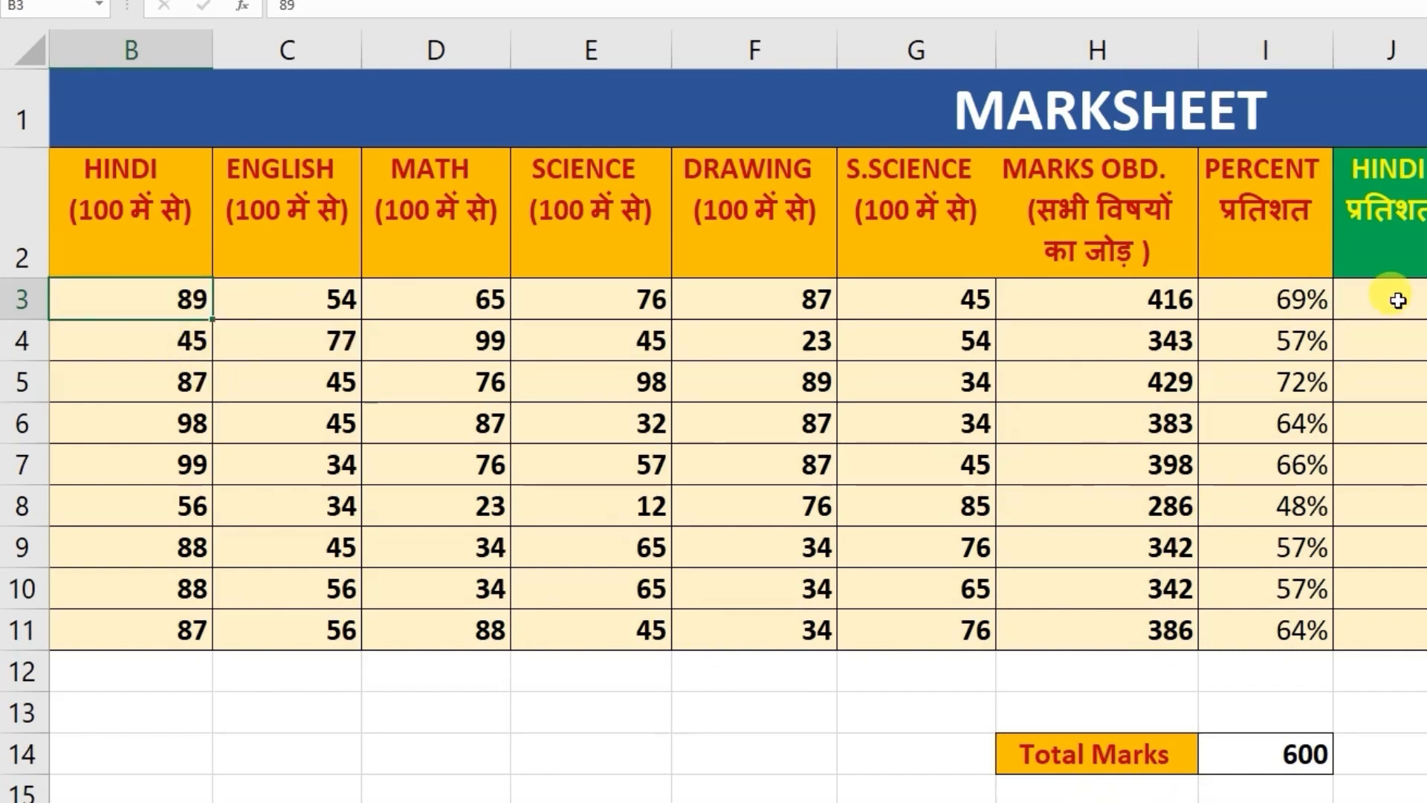
click(1113, 304)
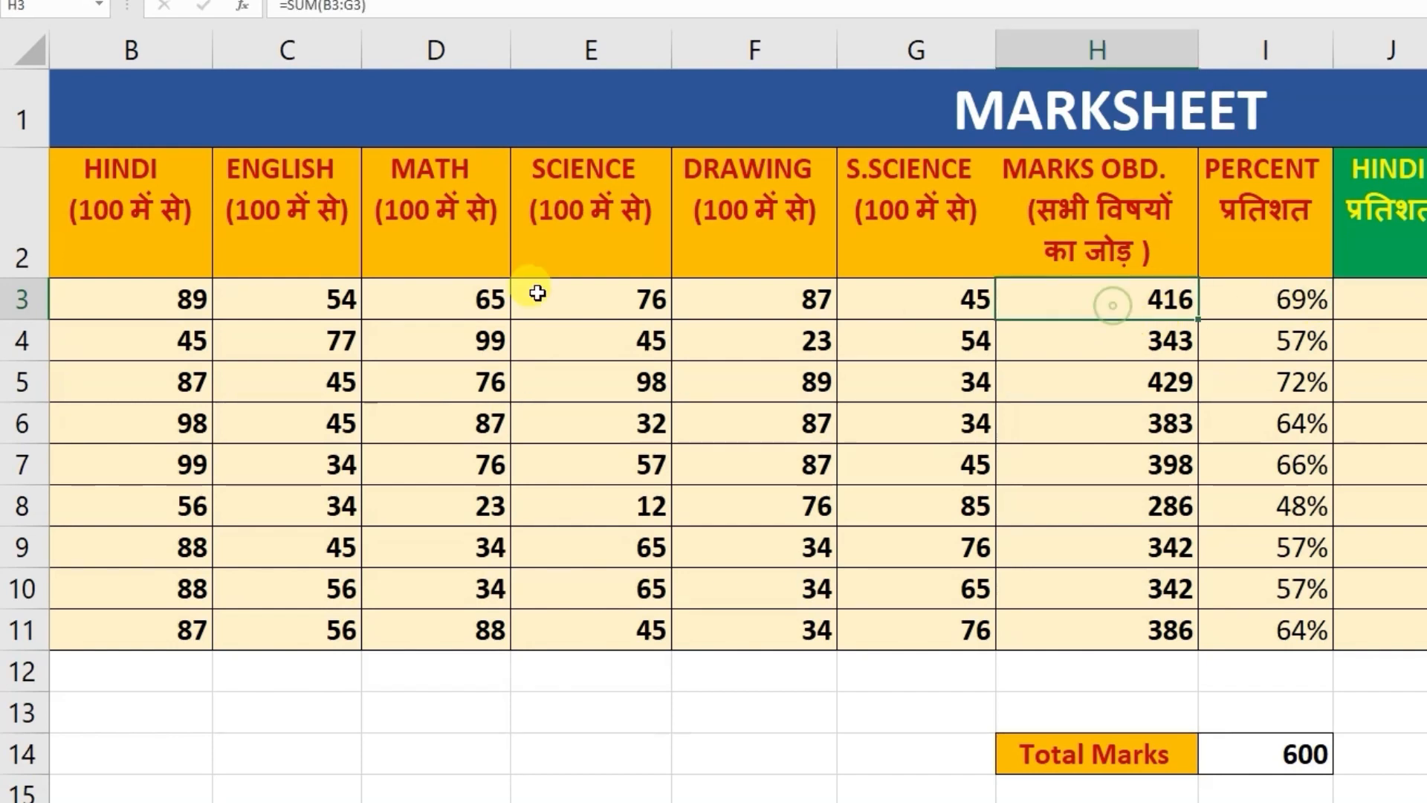
click(145, 310)
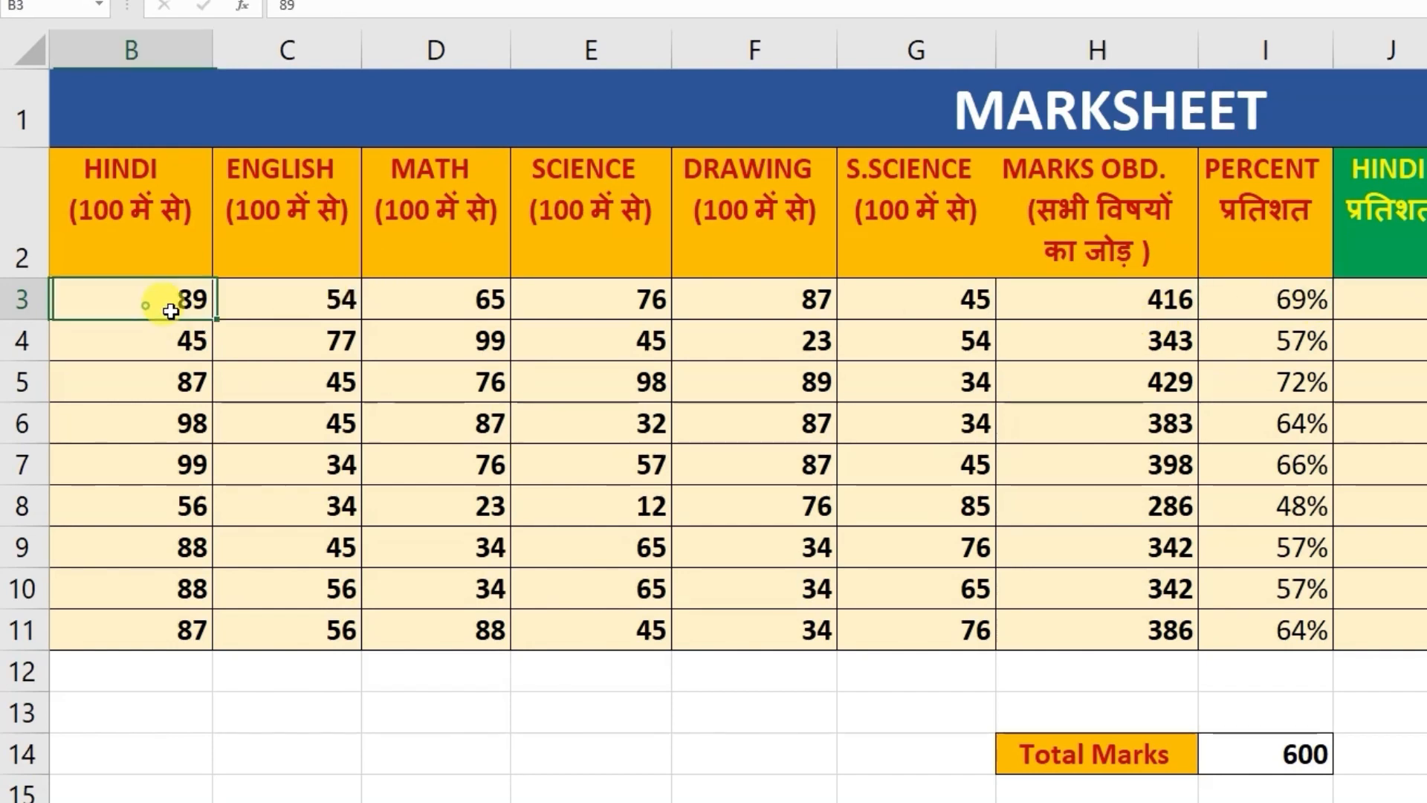
click(1390, 310)
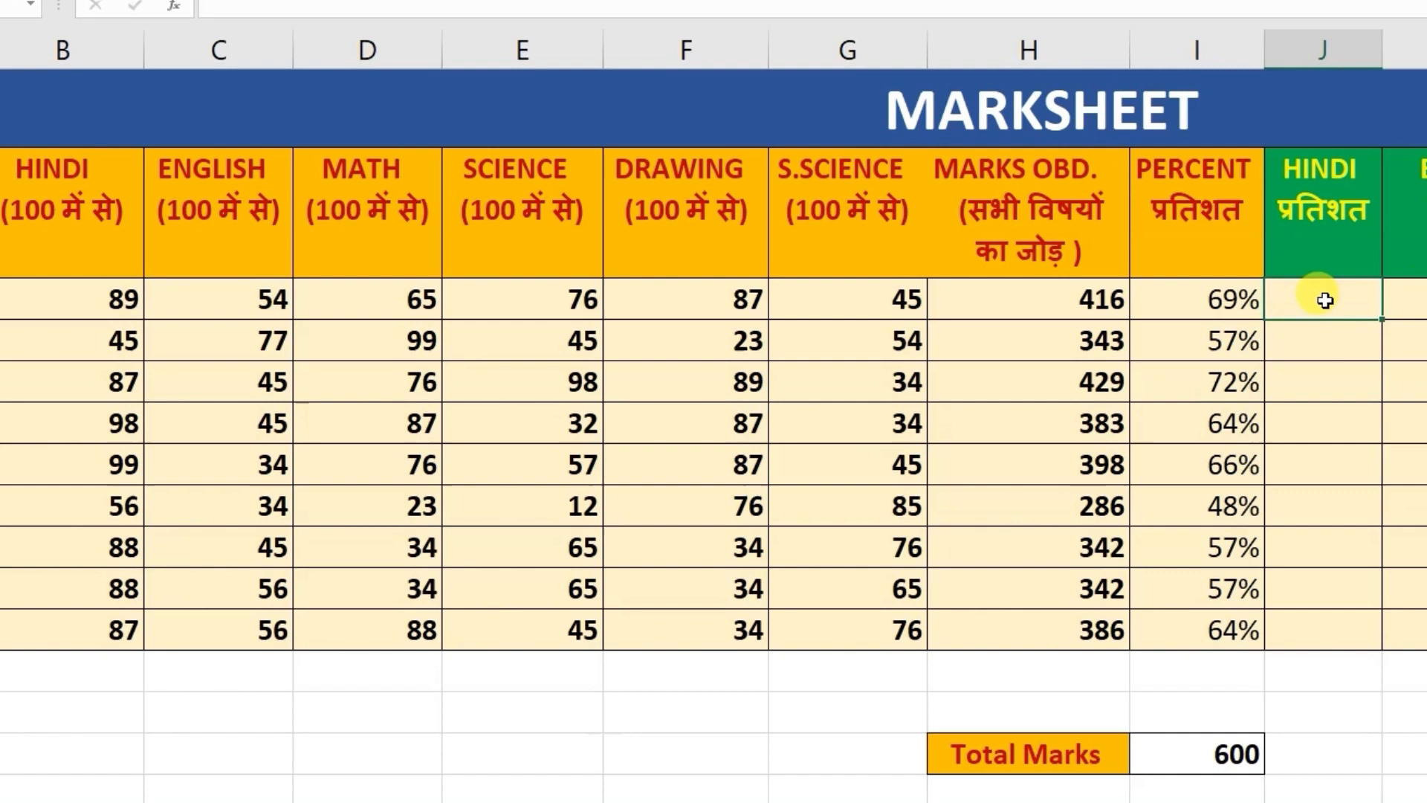
text(=)
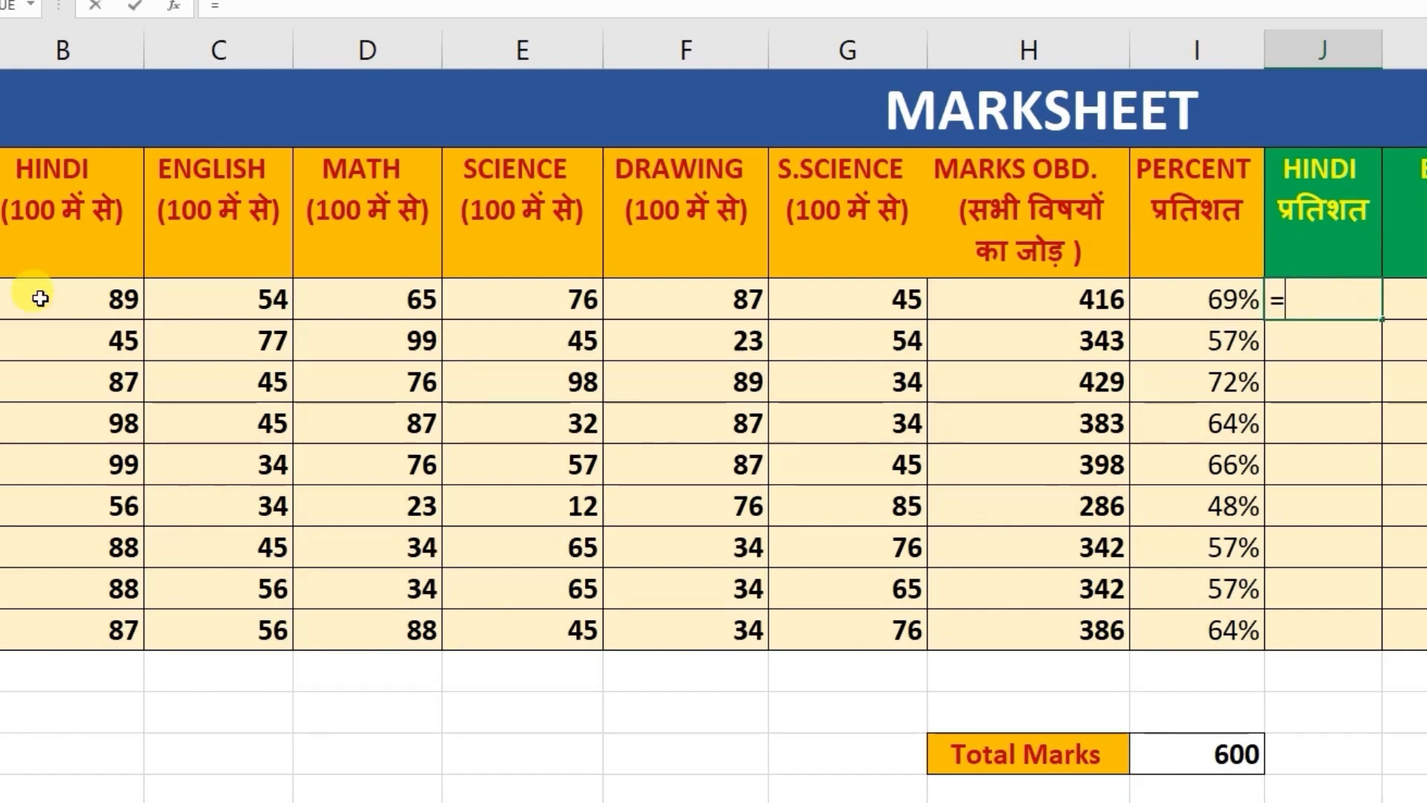
click(119, 296)
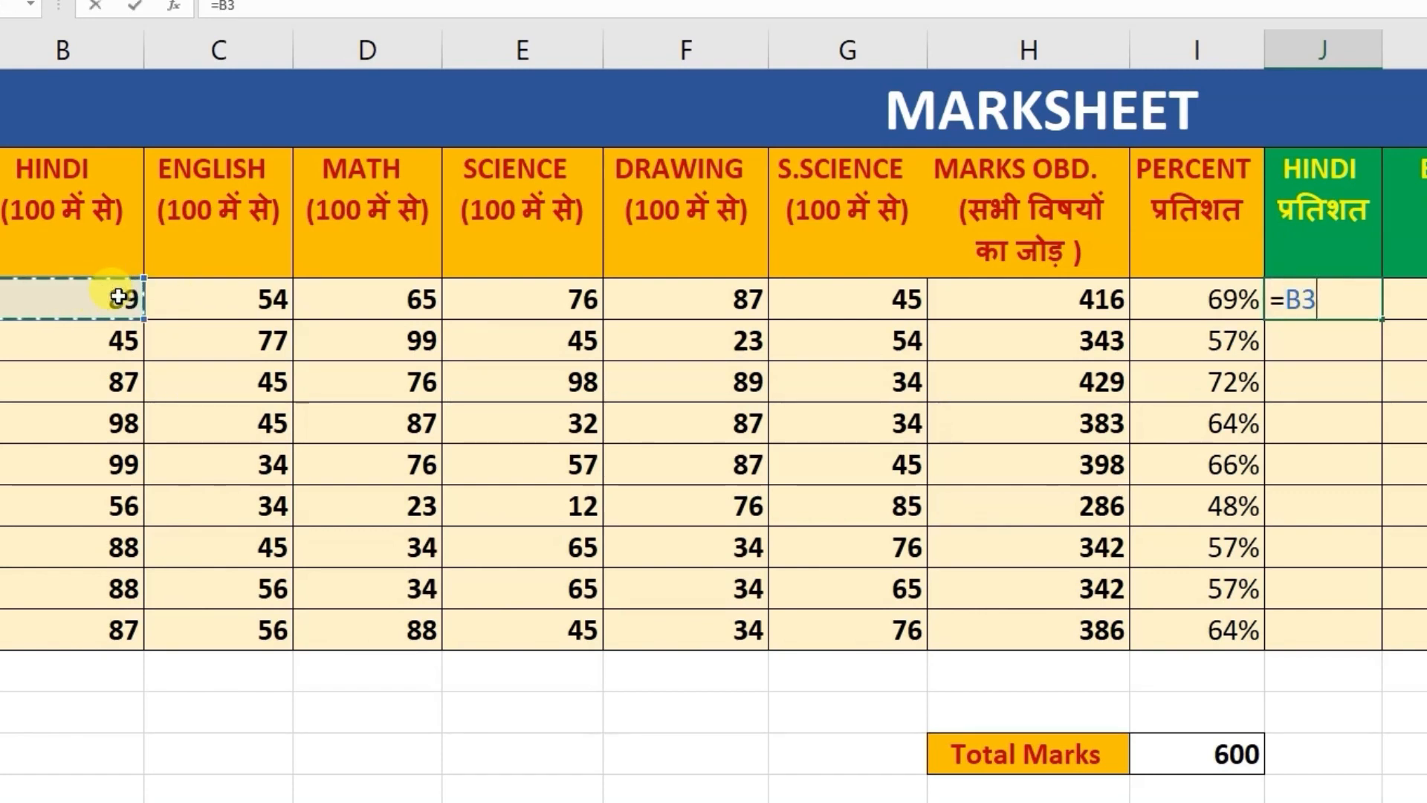
text(/)
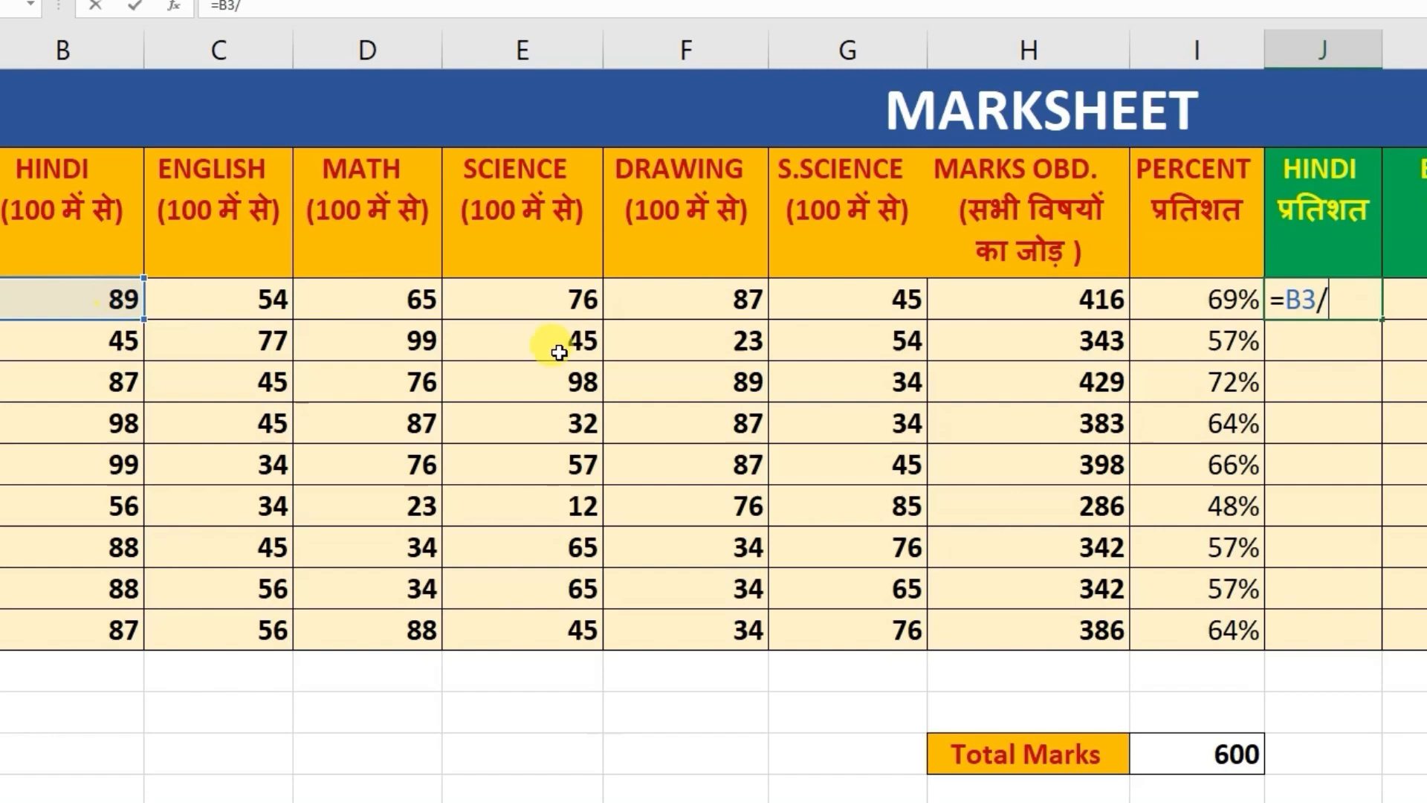
click(1061, 294)
key(Return)
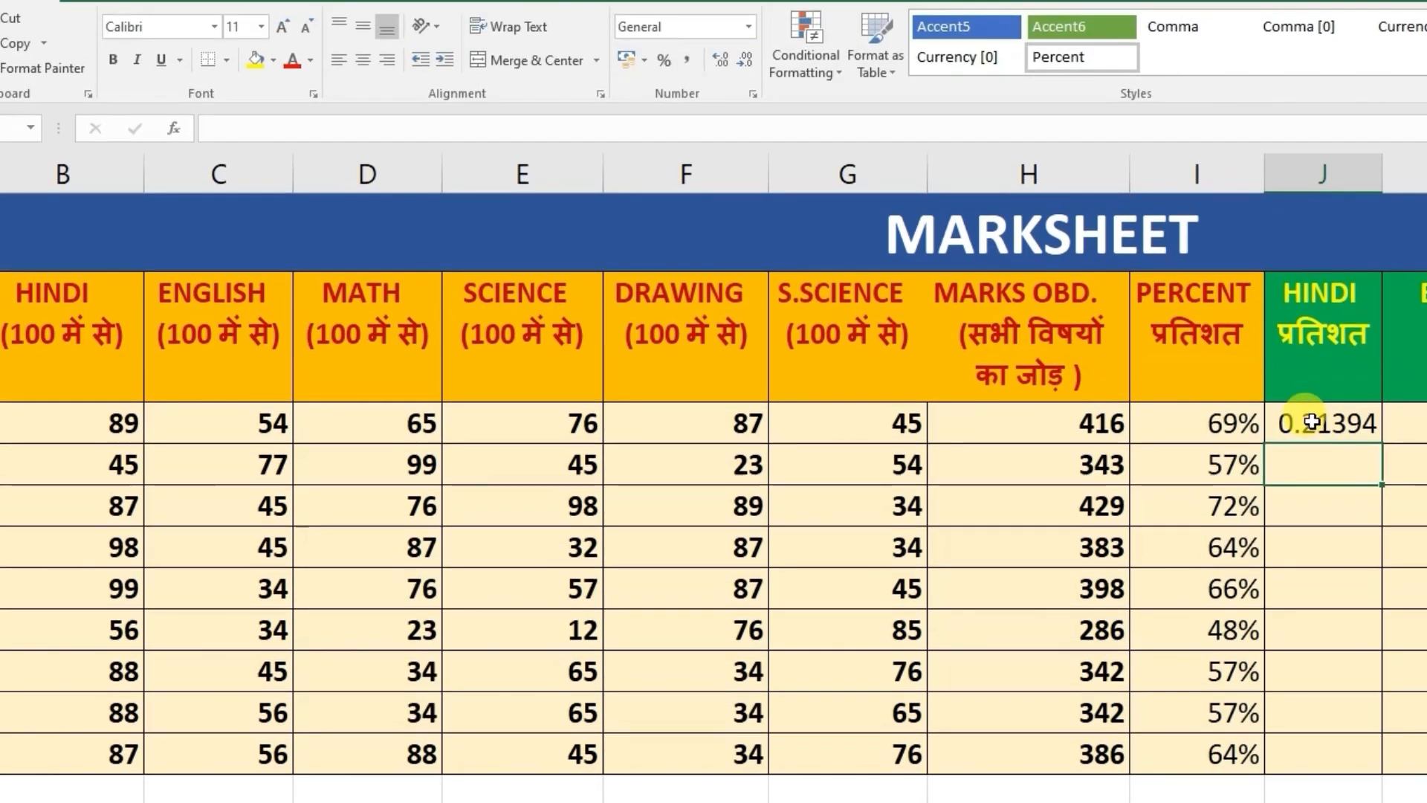
click(1321, 303)
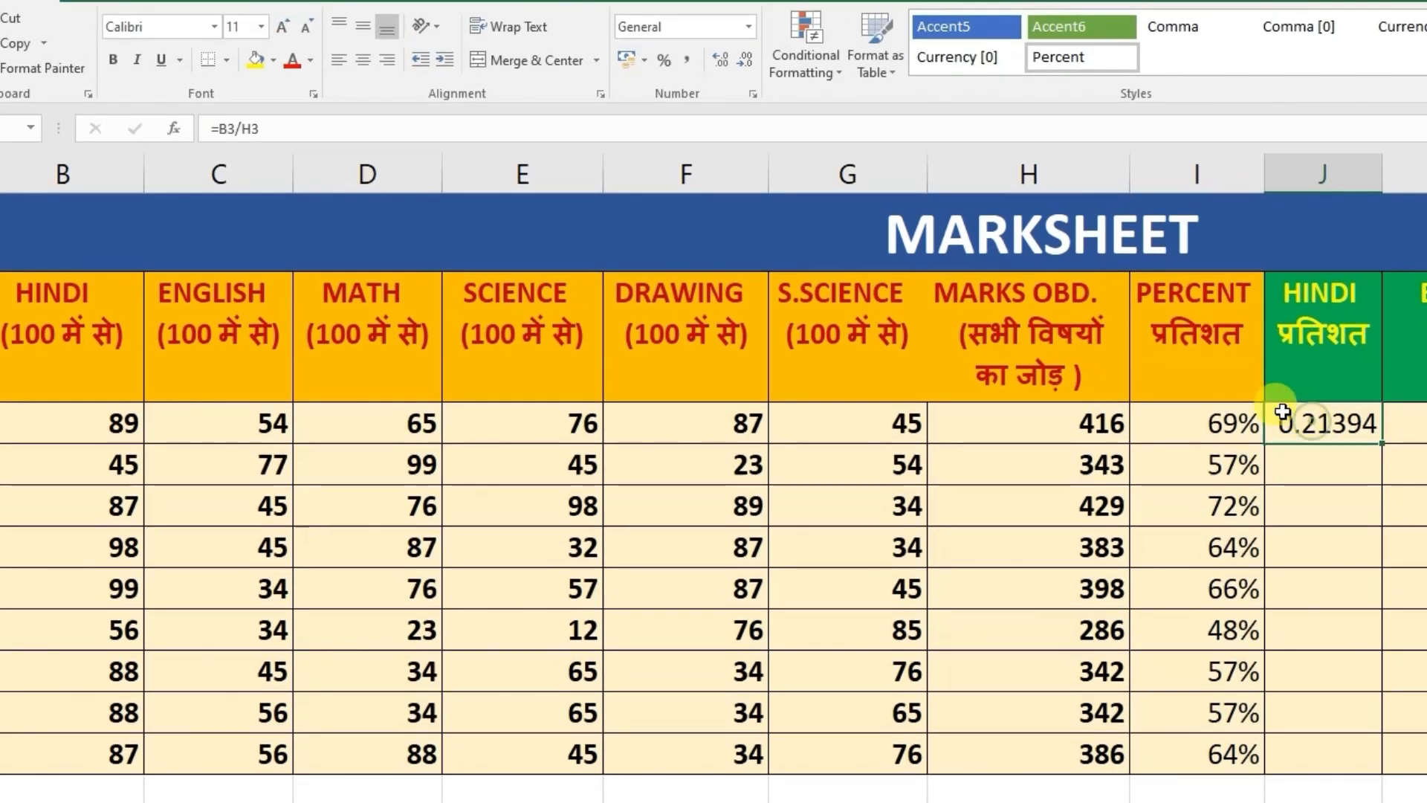
click(664, 59)
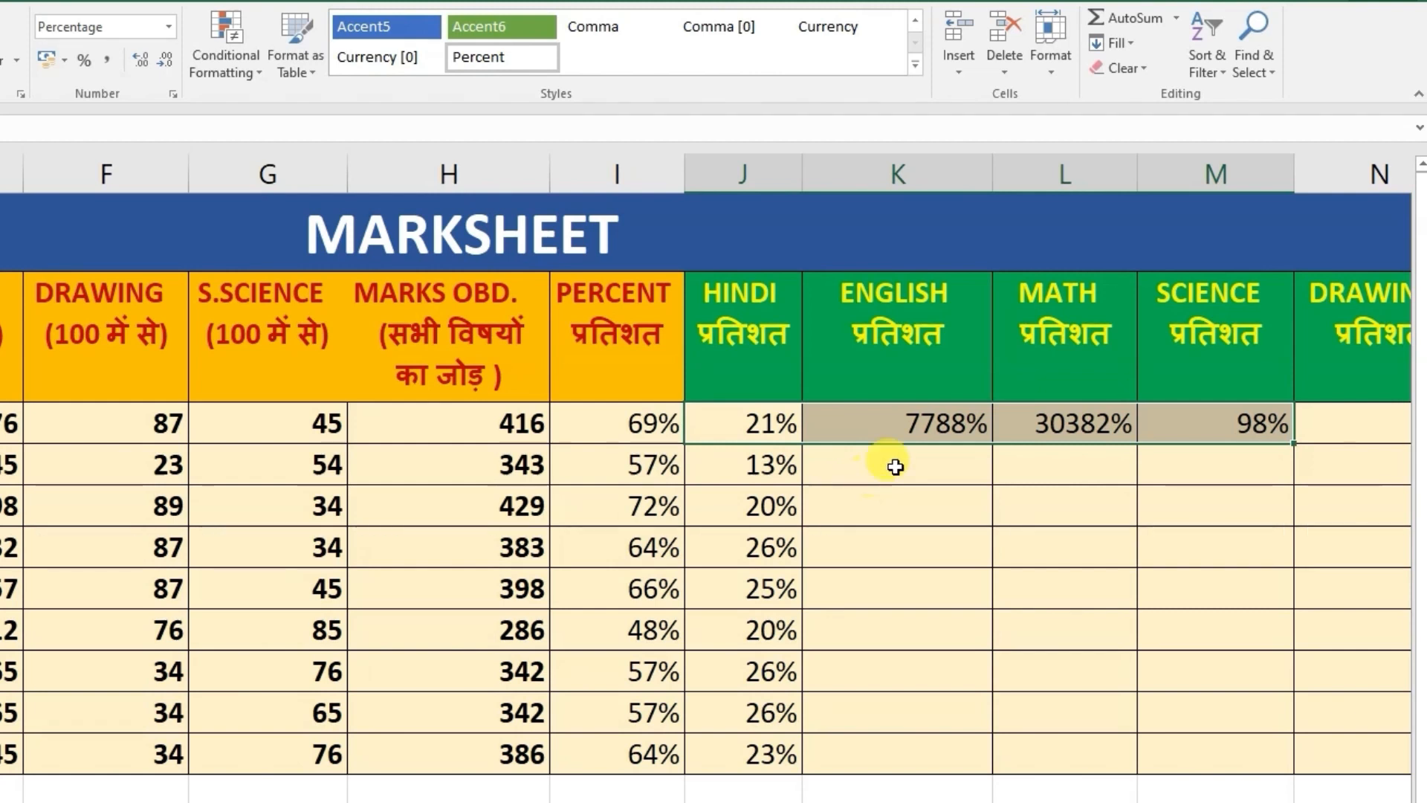
- Clear the copied formulas from the English, Math and Science percentage cells K3:M3
click(924, 424)
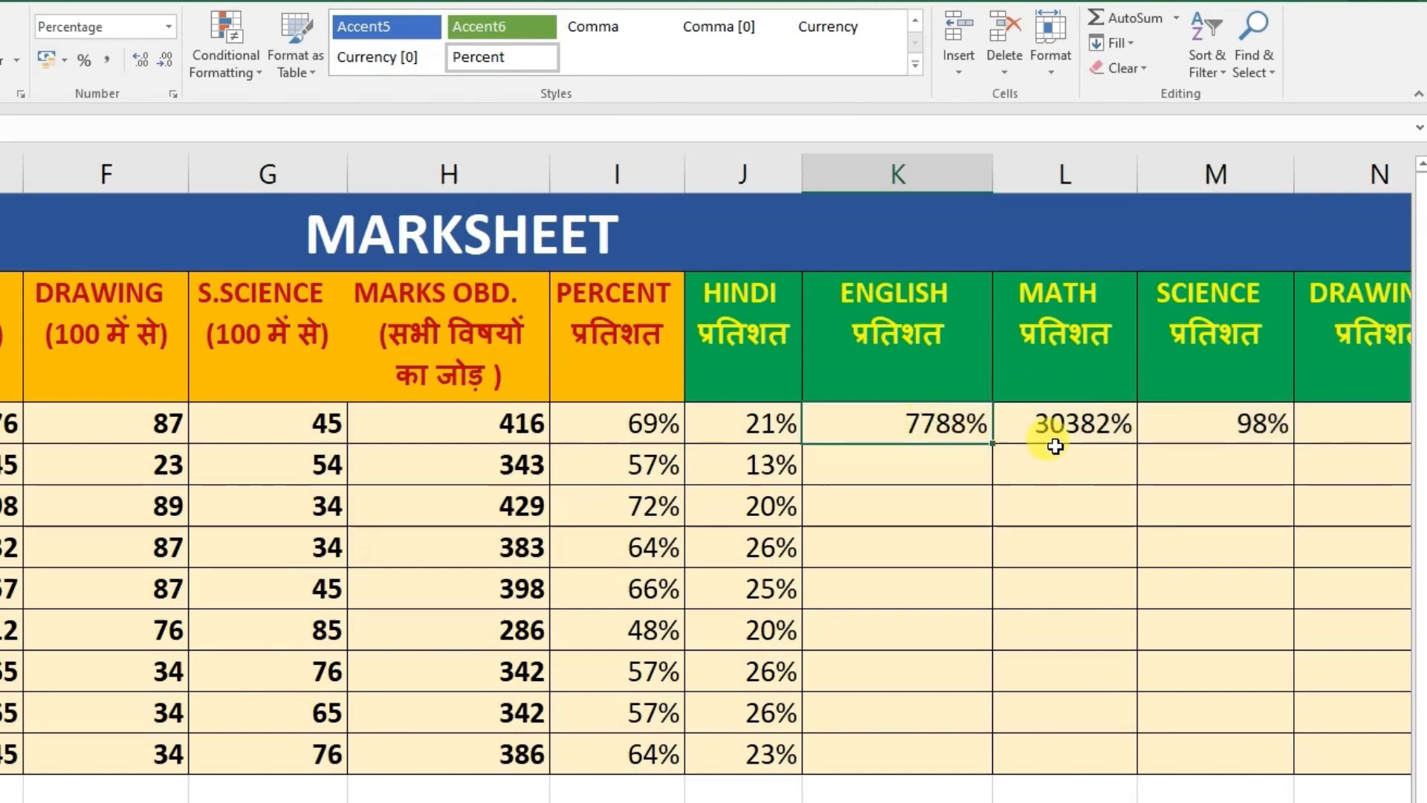
shift+click(1202, 423)
key(Delete)
click(898, 432)
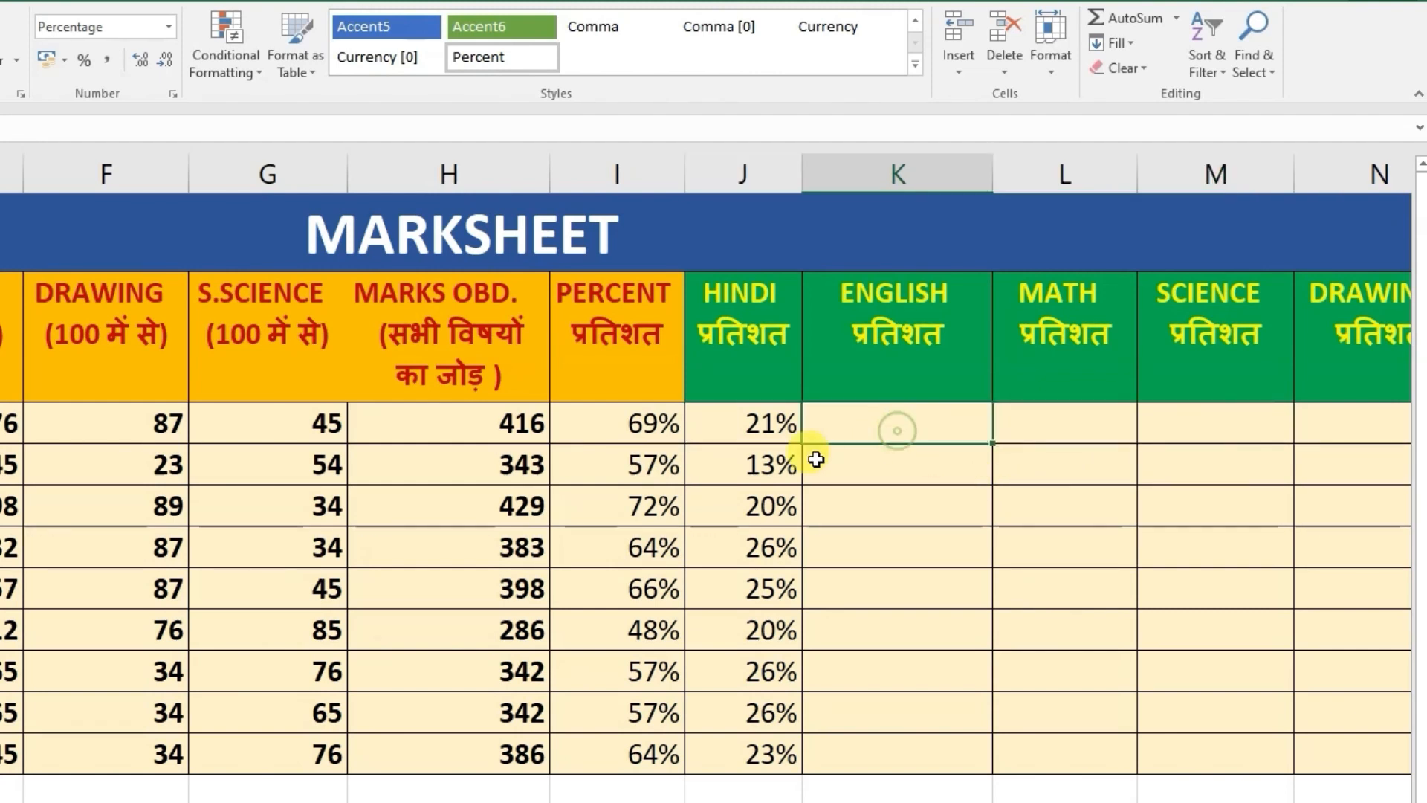
- Lock the column of the total-marks reference in J3 so the formula reads =B3/$H3
click(751, 416)
double_click(752, 420)
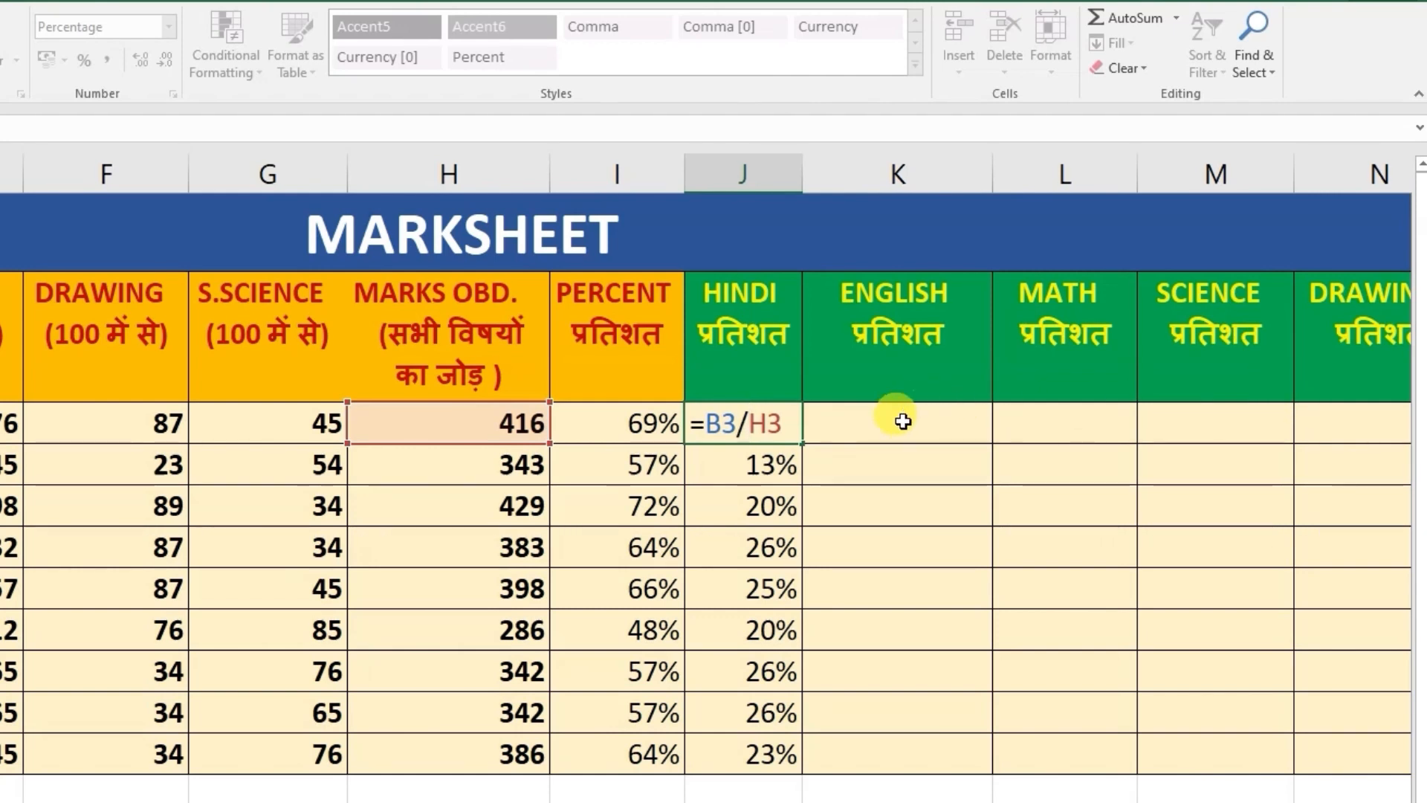
click(749, 426)
text($)
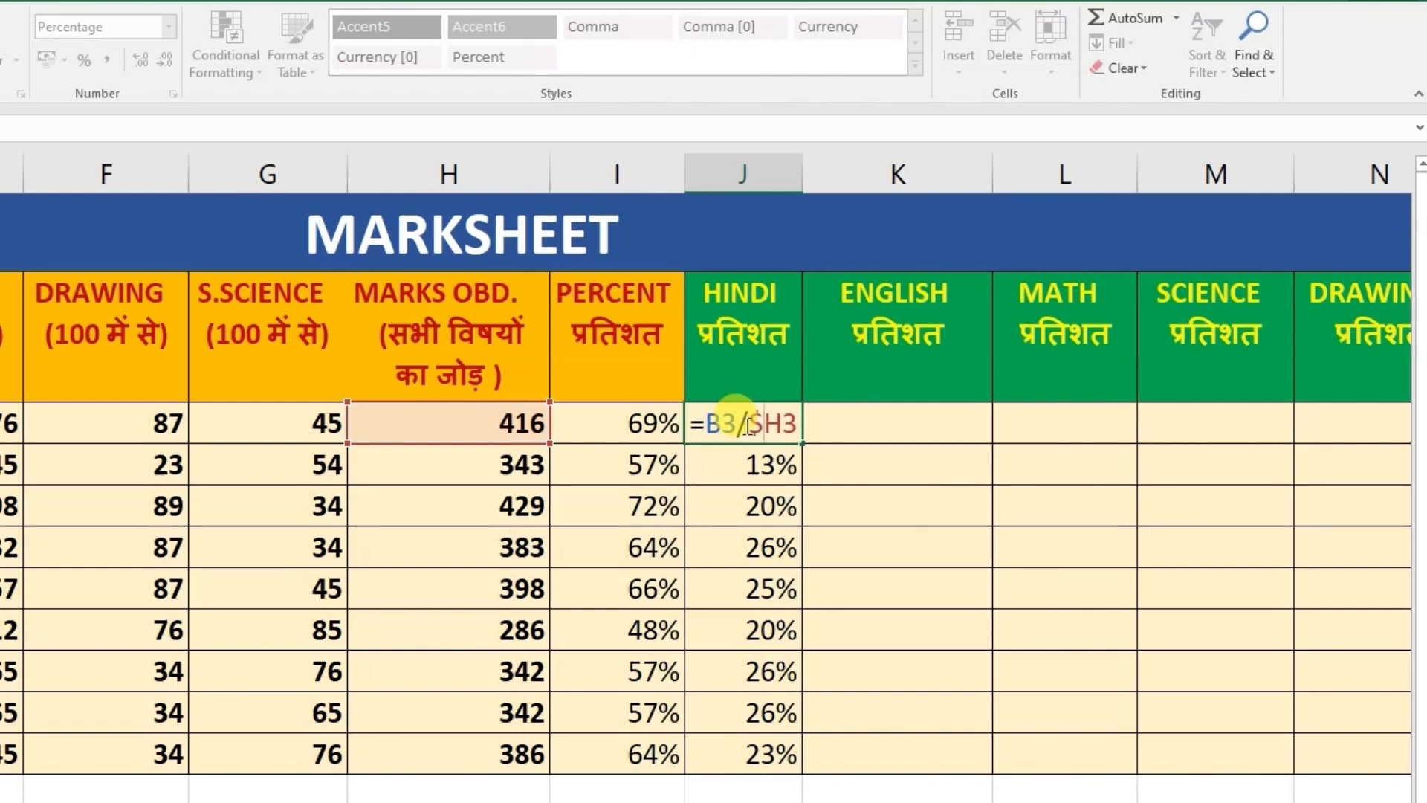
key(Return)
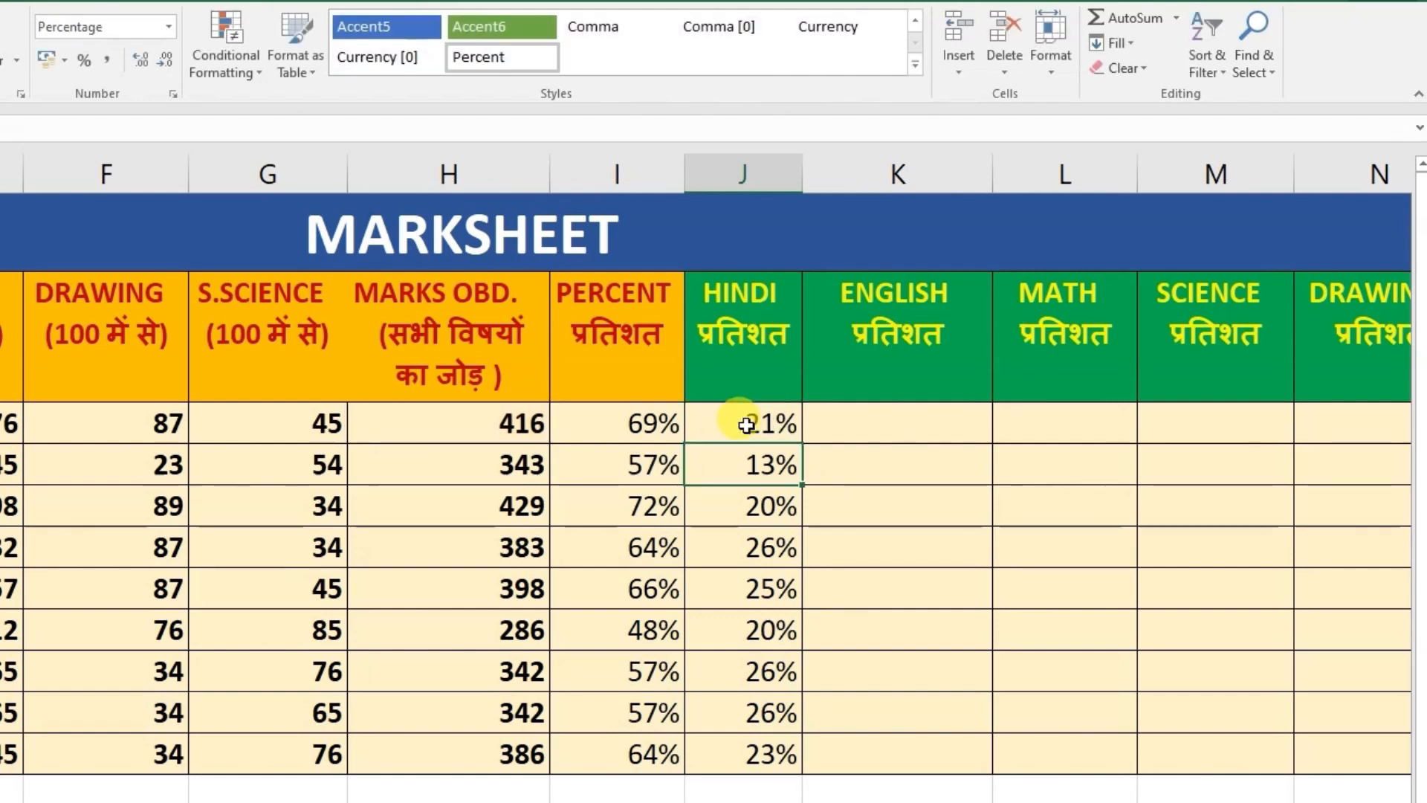
- Fill the mixed-reference formula from J3 across the remaining subject percentage columns through O3
click(755, 429)
drag(803, 442, 1372, 431)
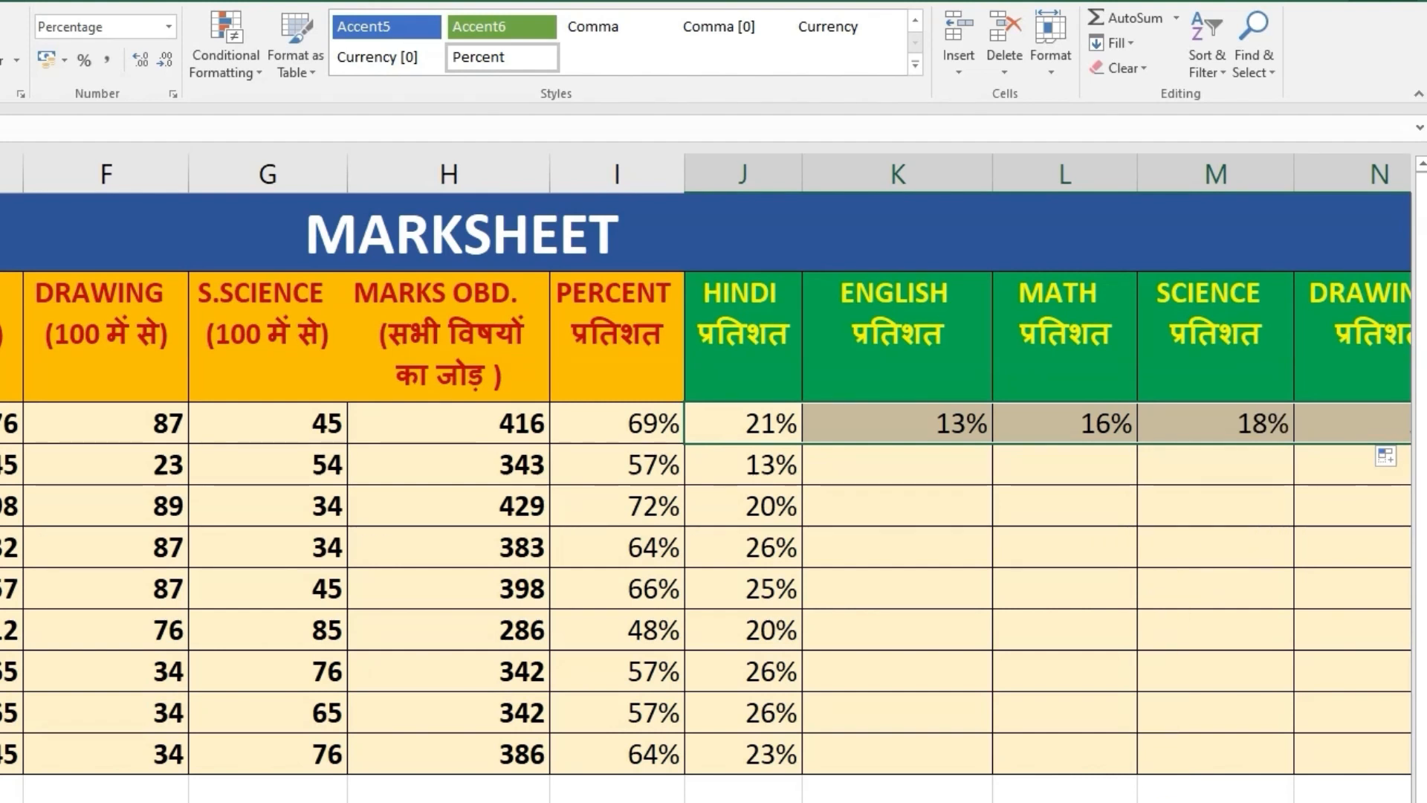
scroll(706, 476, right, 2)
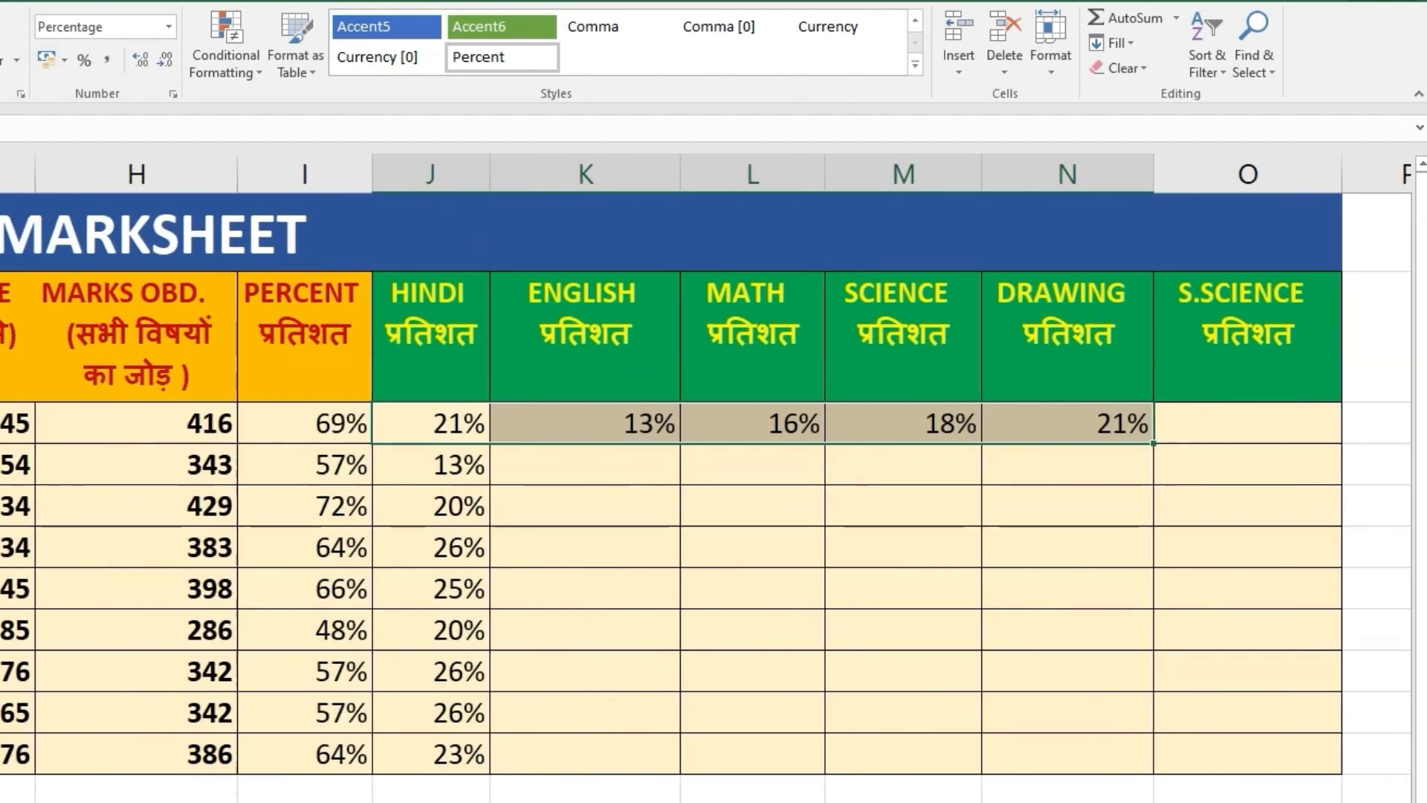
drag(1157, 444, 1309, 444)
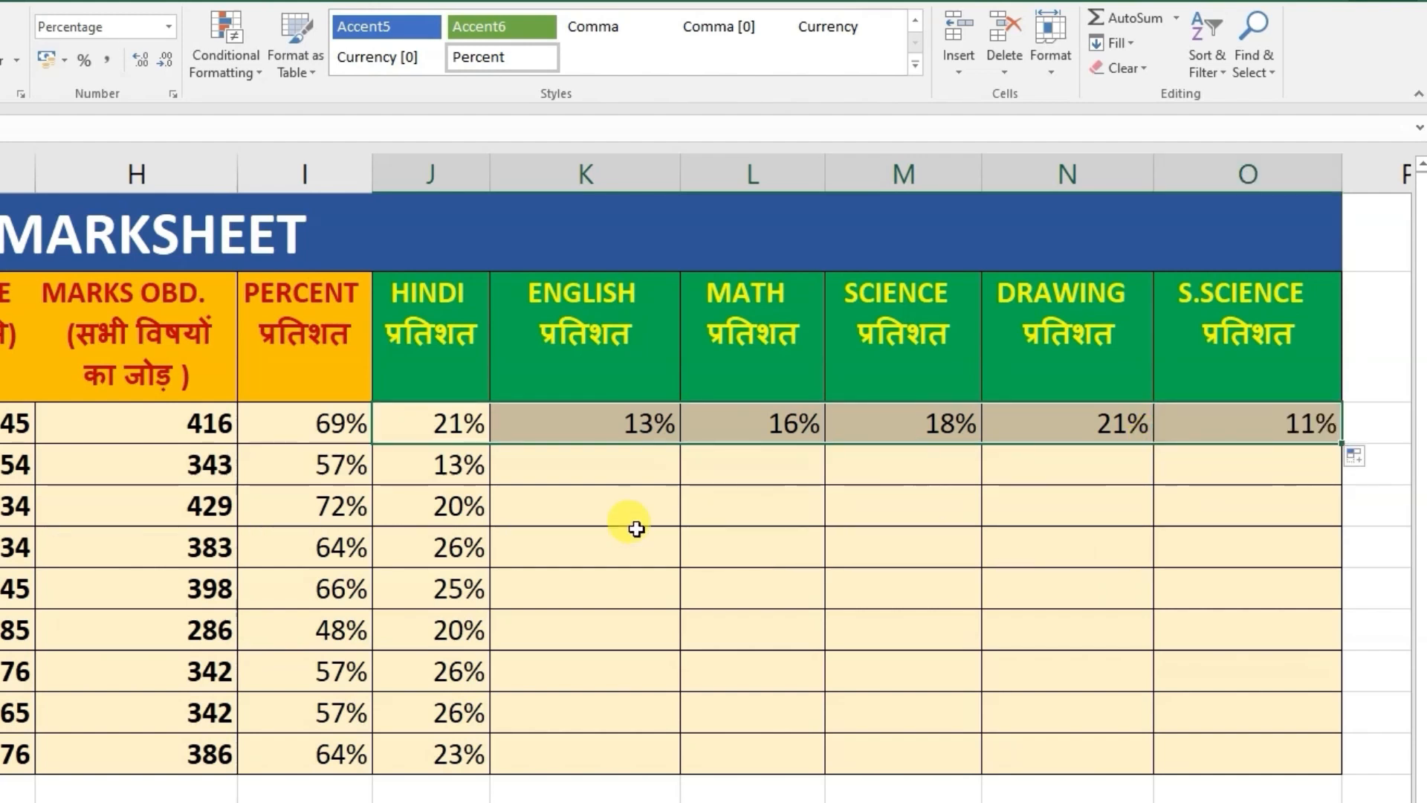
- Fill the J3 formula down to J11, and extend the filled column across through O11
click(465, 421)
drag(472, 421, 490, 766)
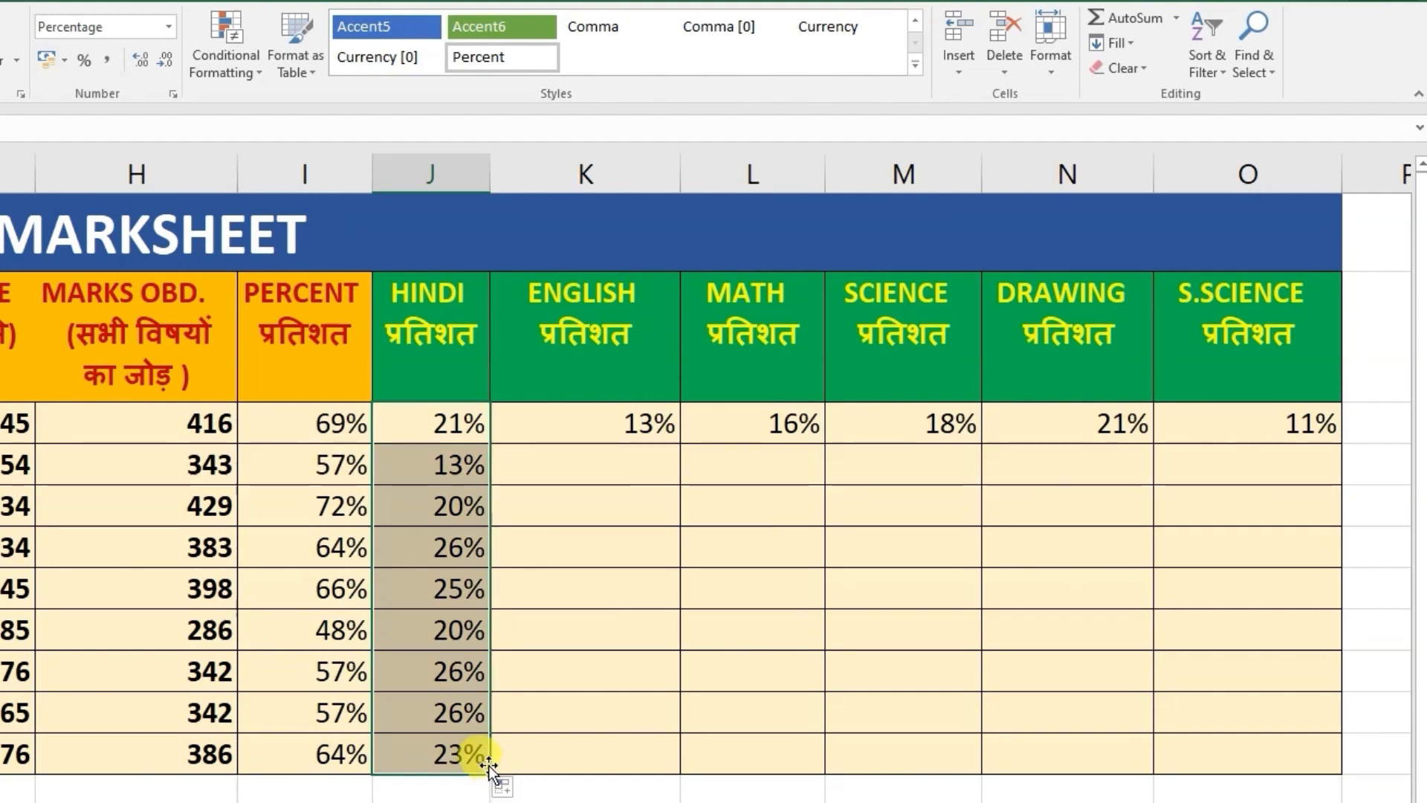
drag(489, 769, 1331, 773)
click(842, 509)
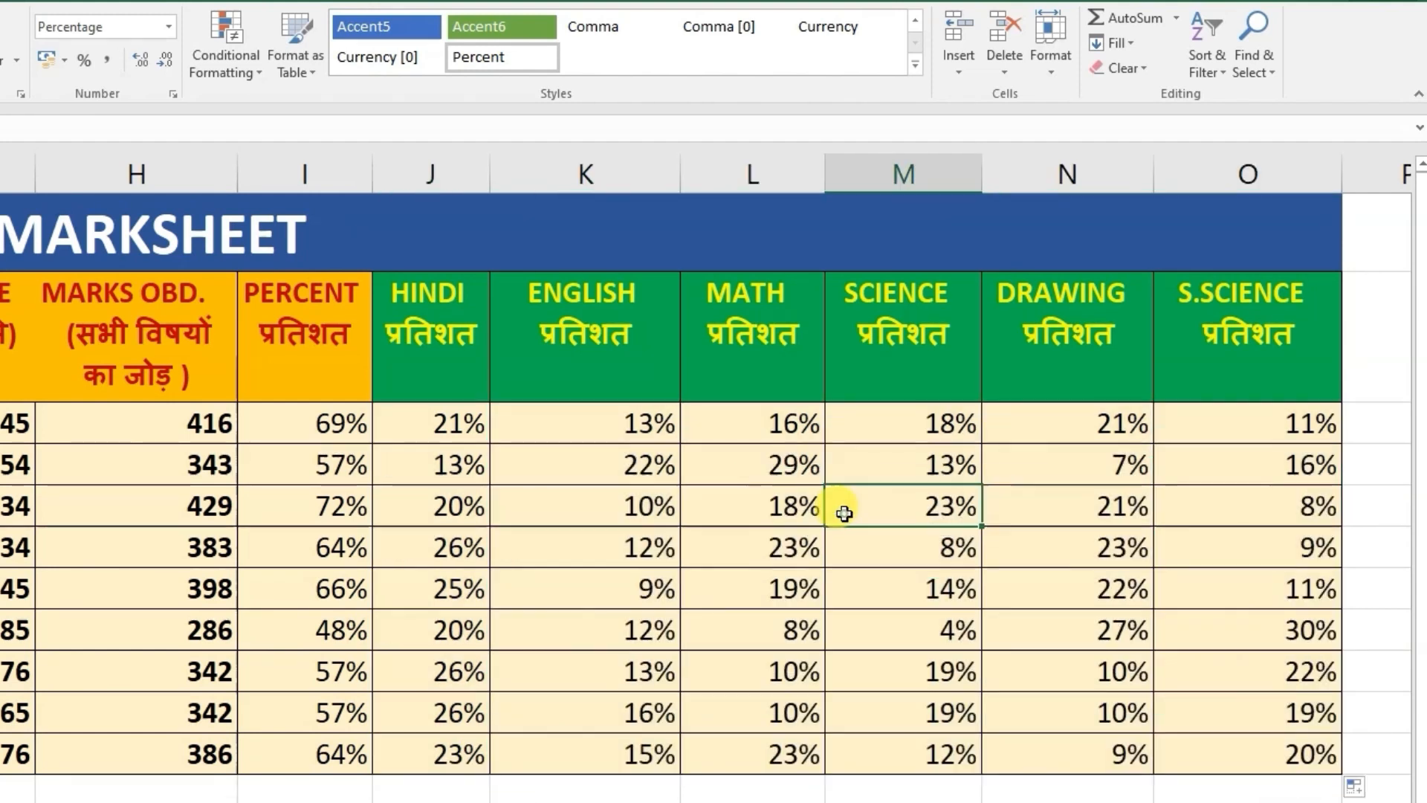
click(1052, 563)
click(1114, 621)
click(873, 662)
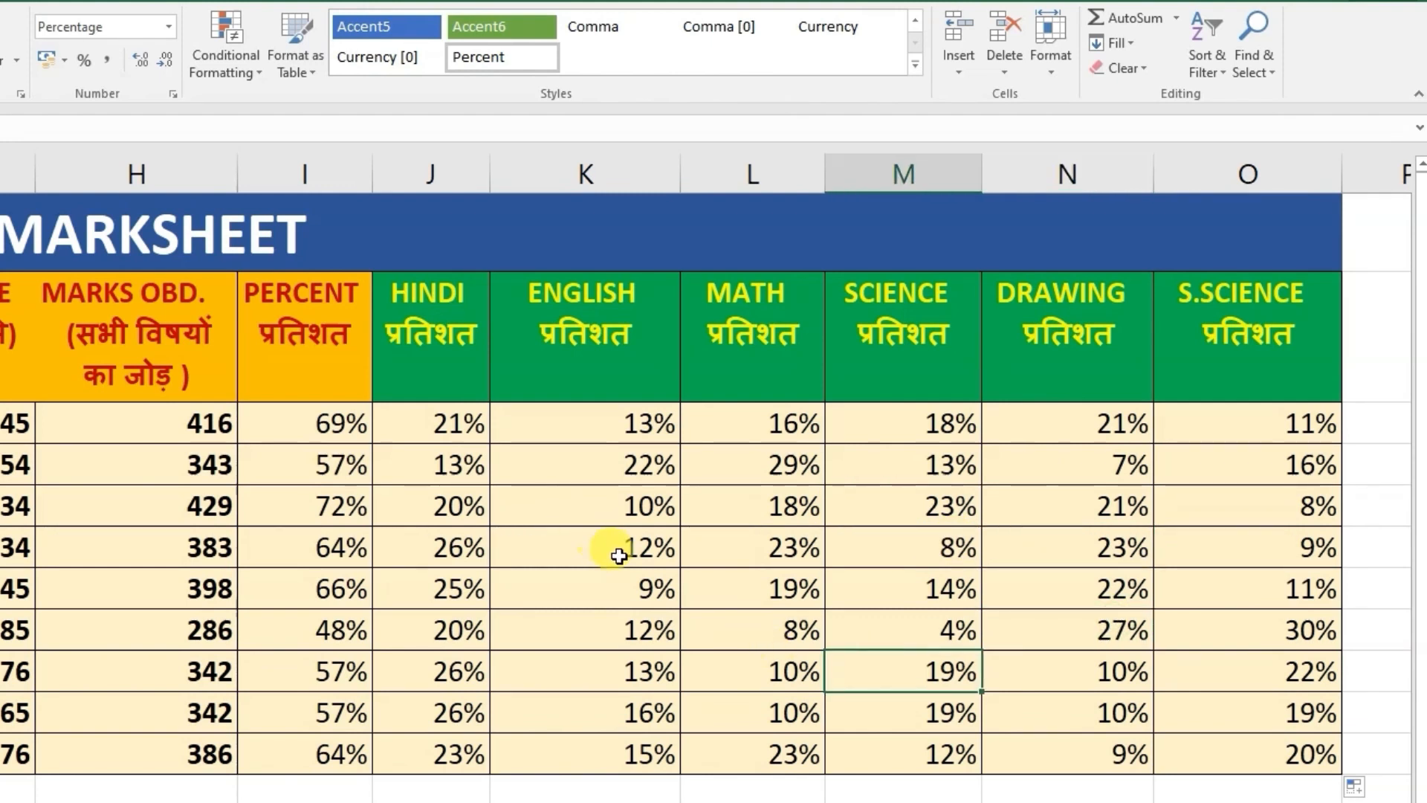
- Examine the mixed reference in J3, display the worksheet's formulas to compare the MARKS OBD., PERCENT and subject columns, and return to showing values
click(439, 430)
double_click(438, 430)
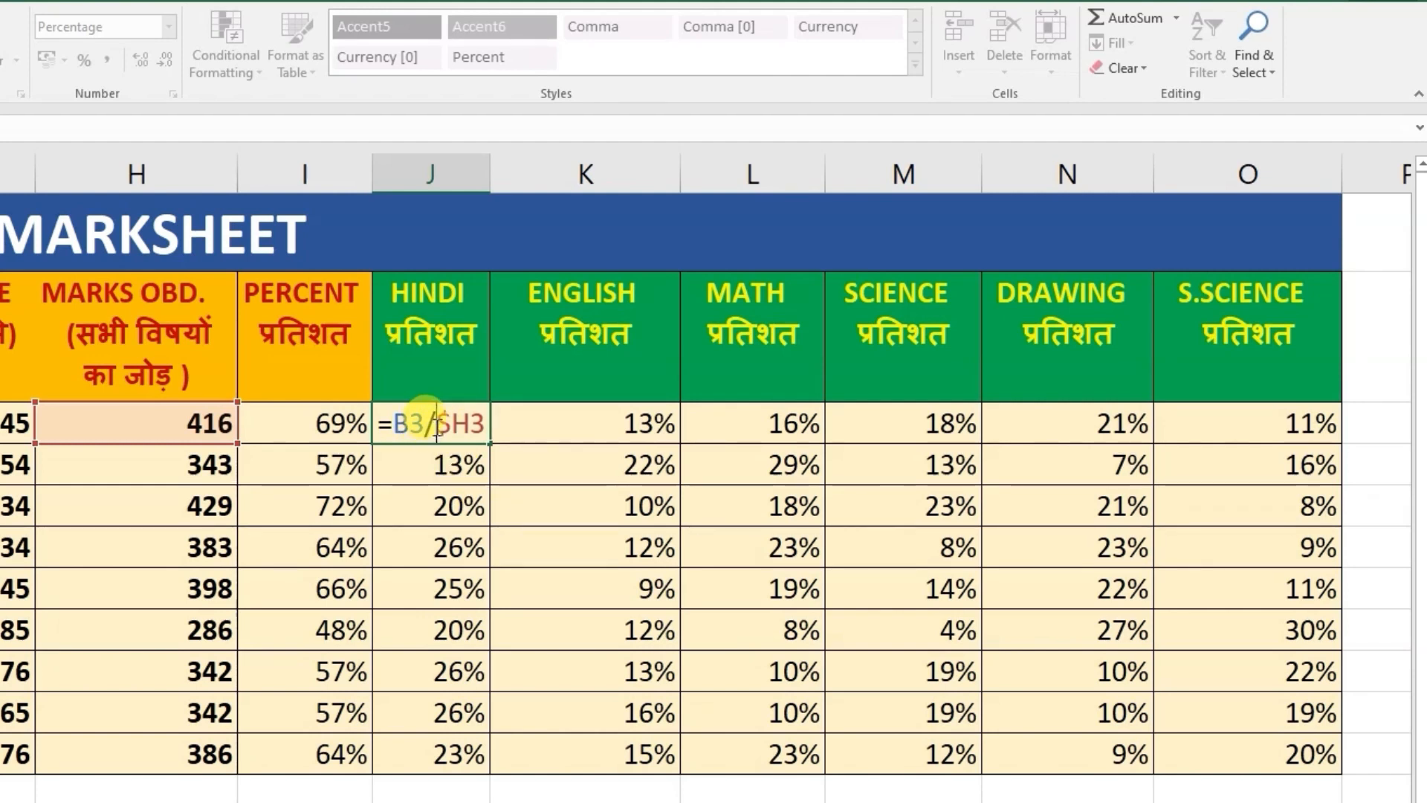
key(Return)
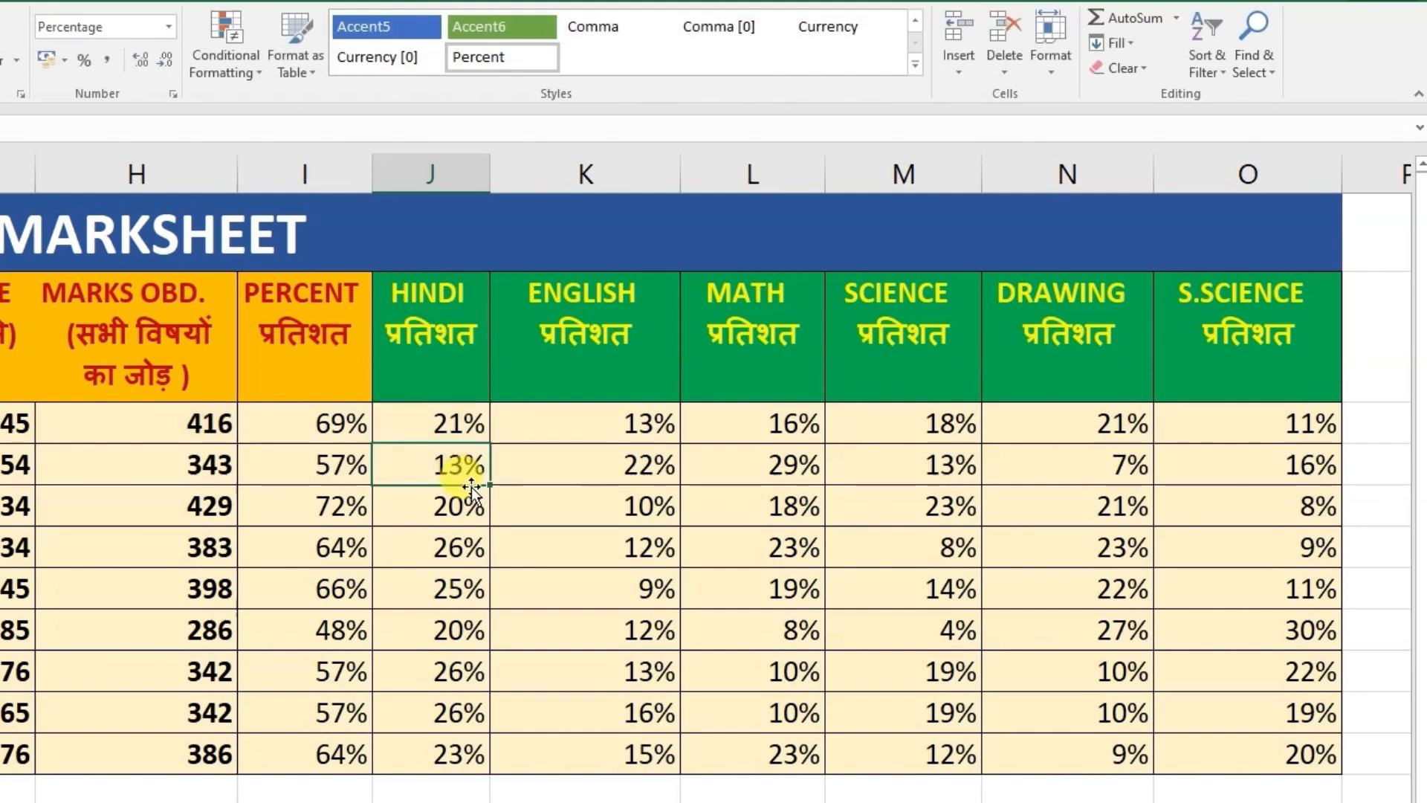
key(ctrl+grave)
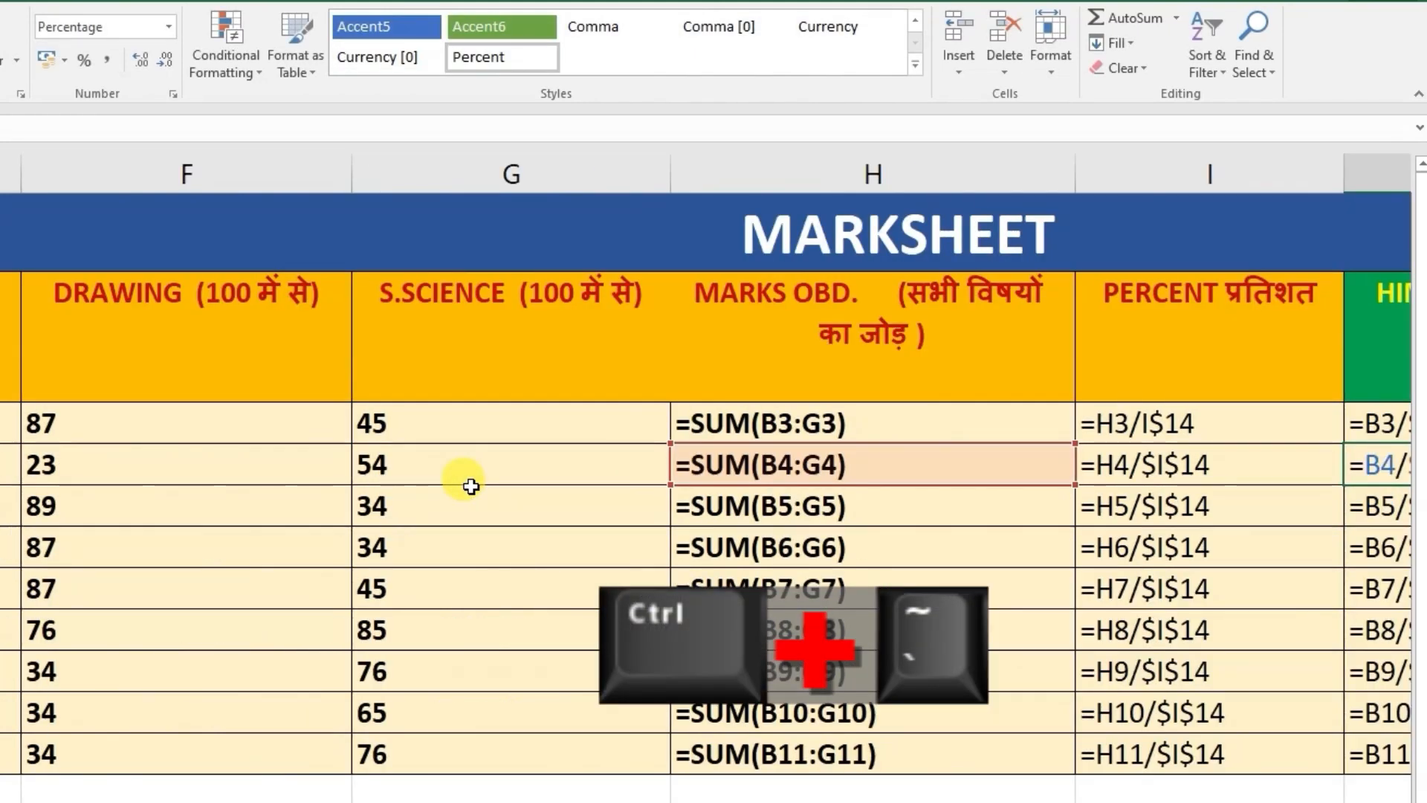
key(Right)
key(Right)
key(Right)
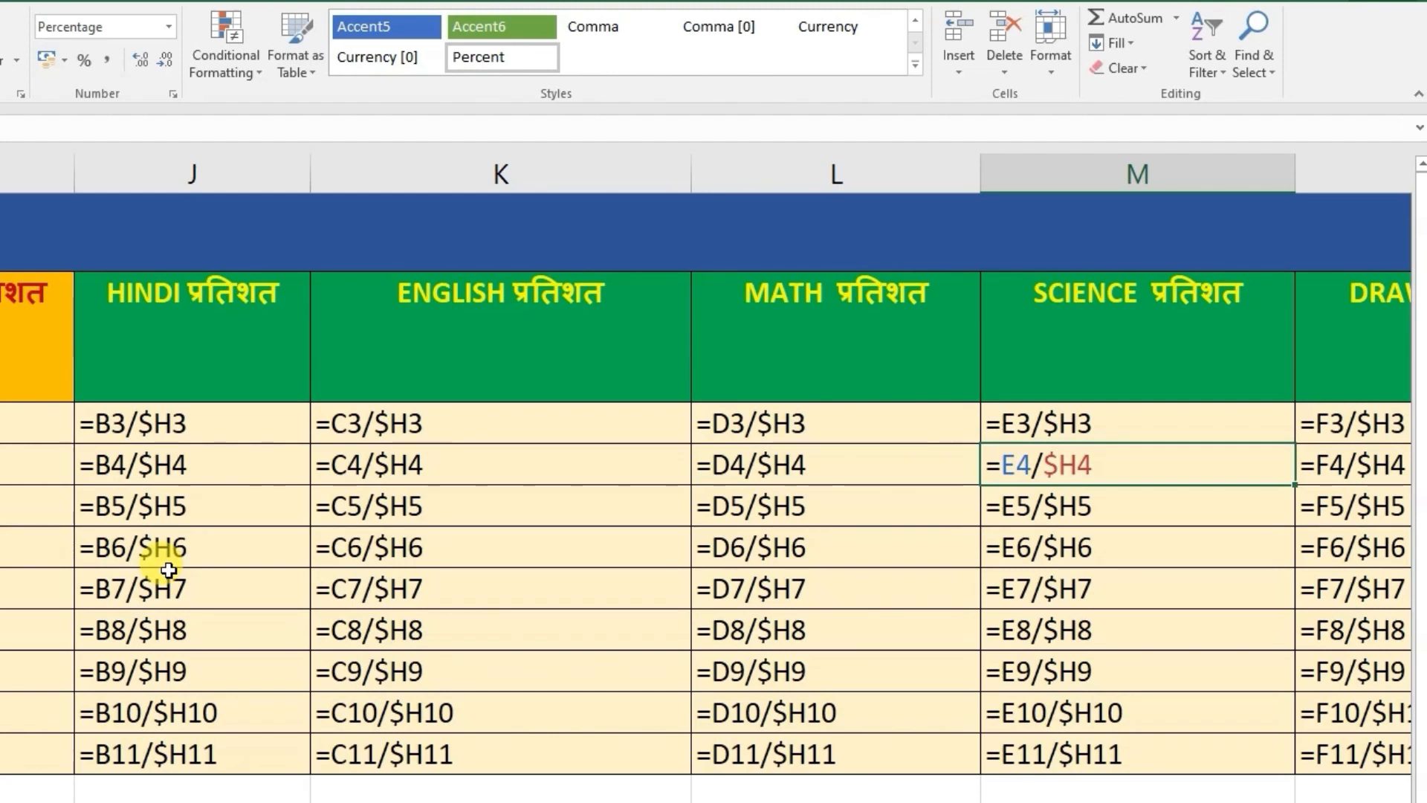
scroll(706, 520, left, 1)
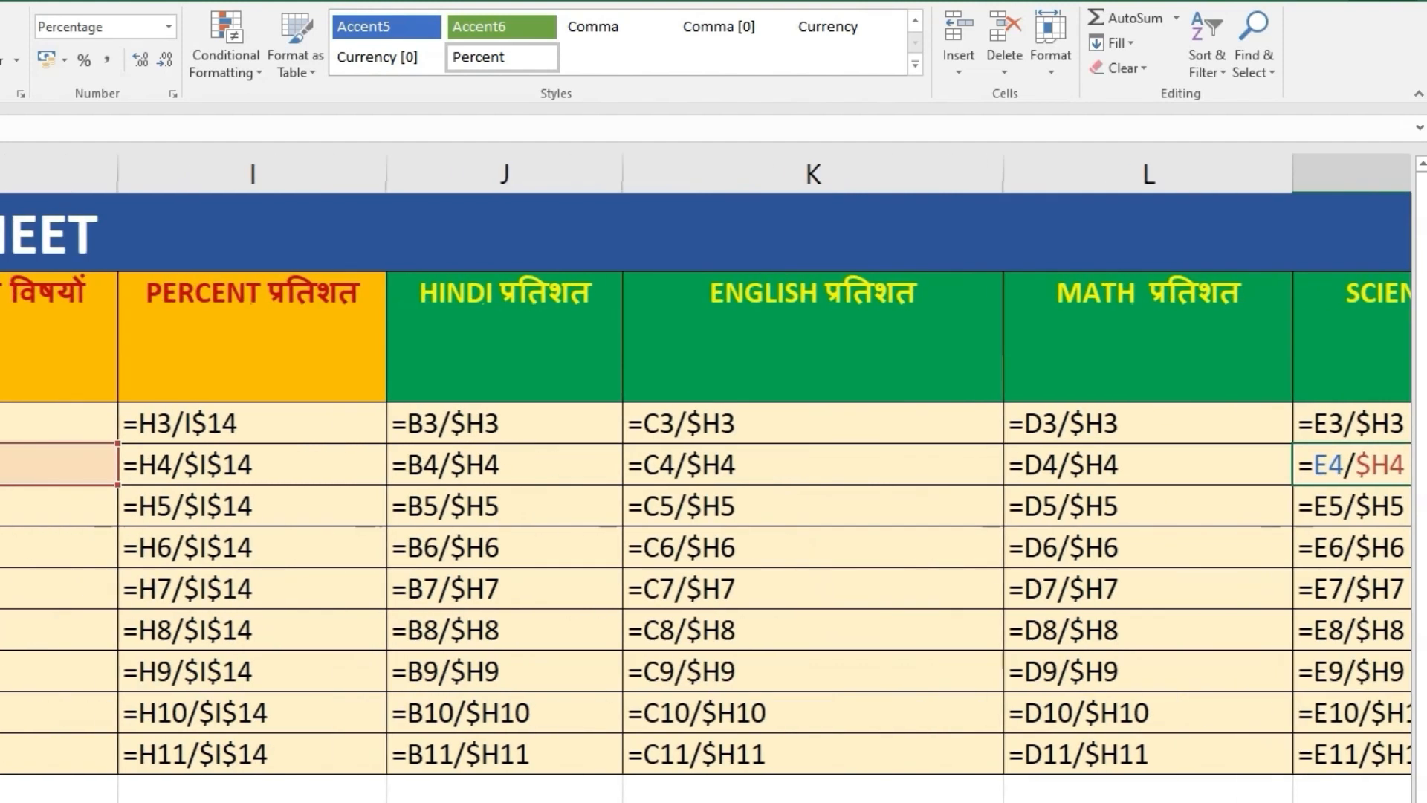
scroll(706, 521, left, 1)
click(193, 421)
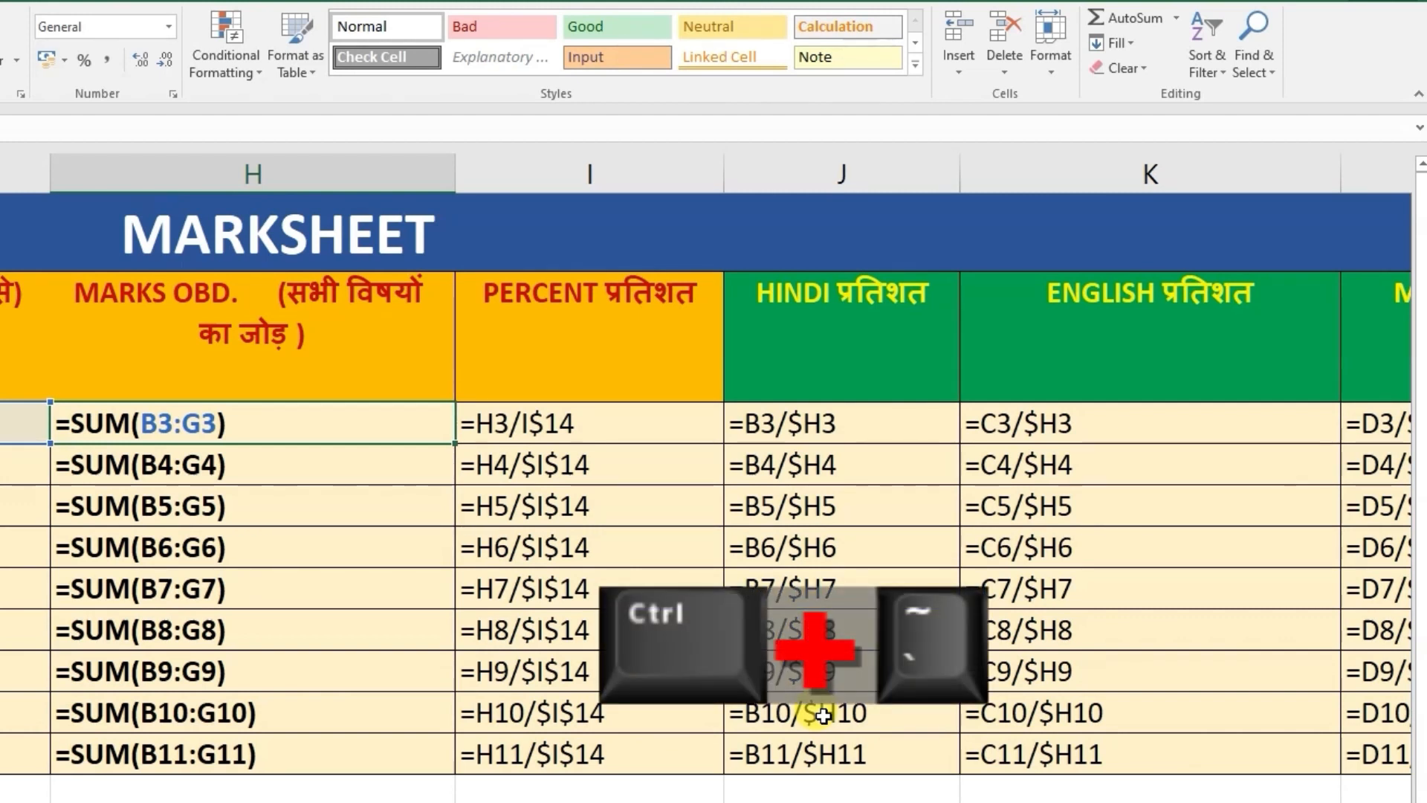
key(ctrl+grave)
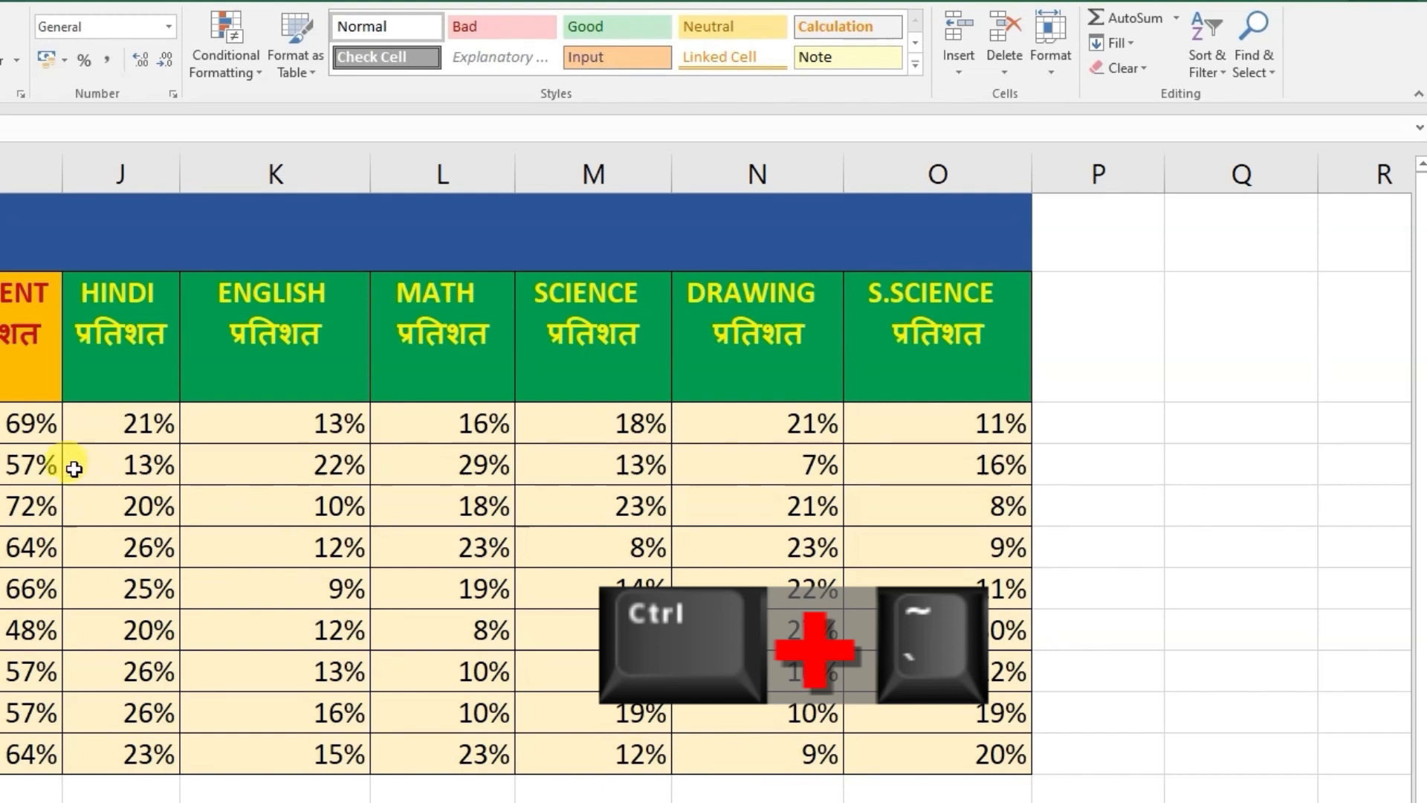
- Remove the dollar sign from the Total Marks reference in I3's formula, cycle the reference through $I$14, I$14 and I14, and commit the formula
click(10, 431)
scroll(29, 450, up, 2)
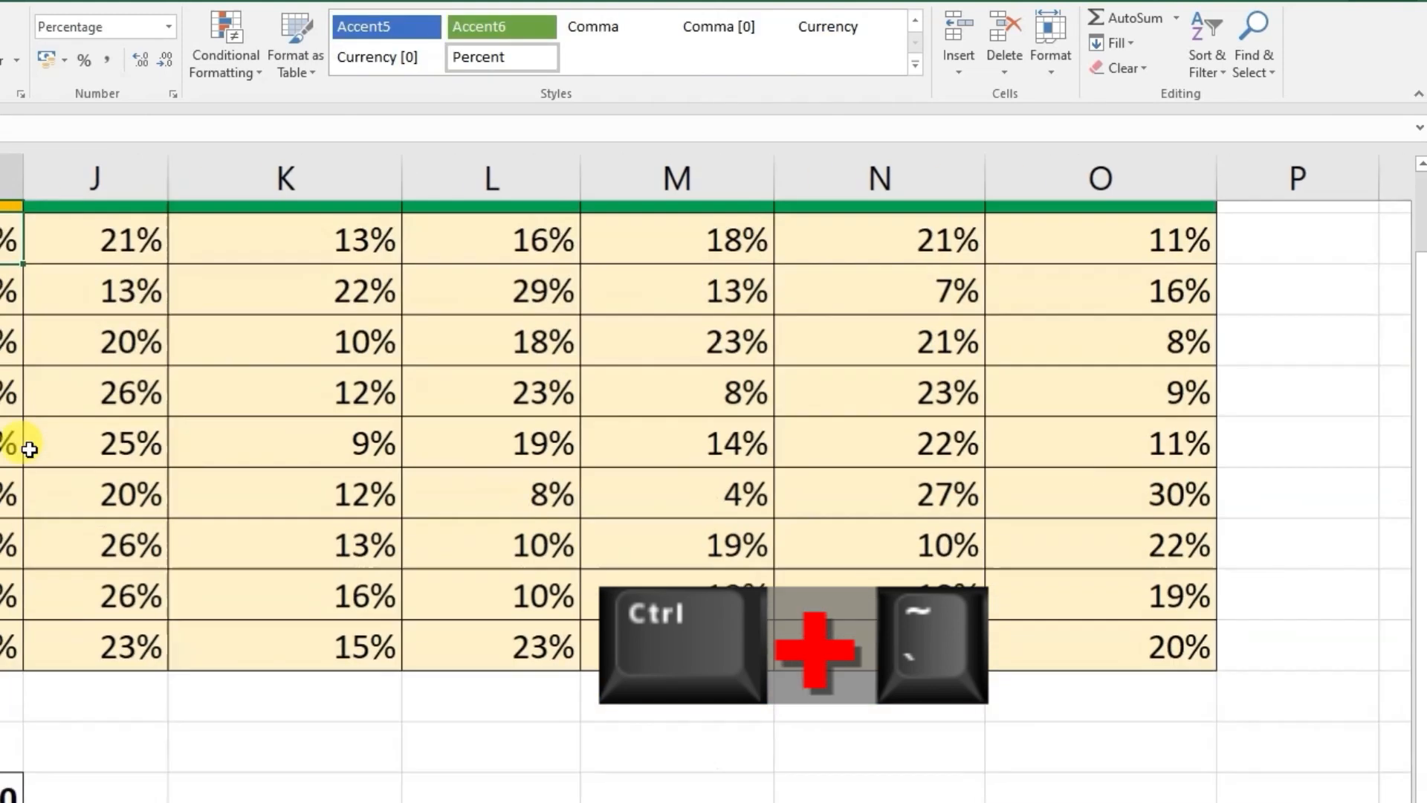
scroll(10, 440, up, 1)
key(F2)
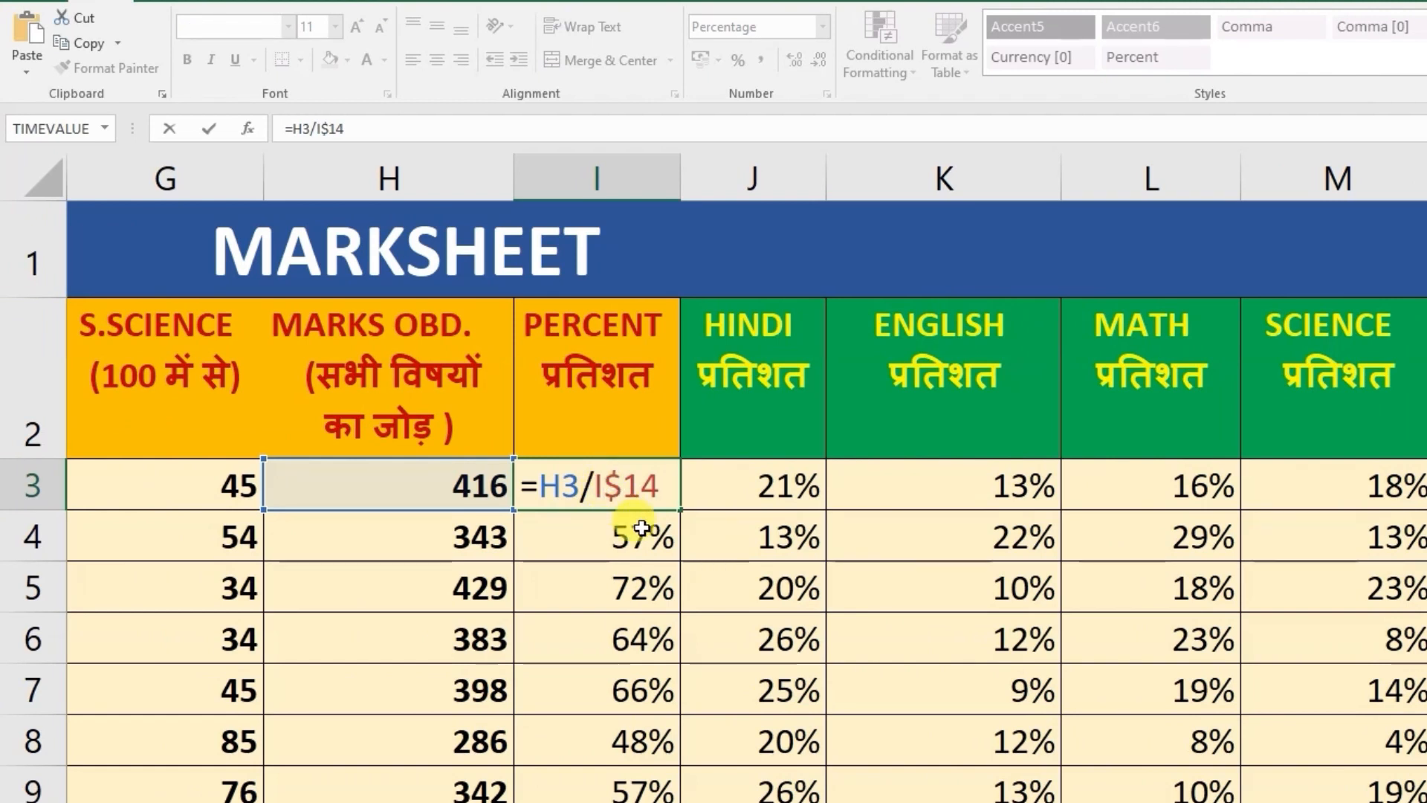
key(Delete)
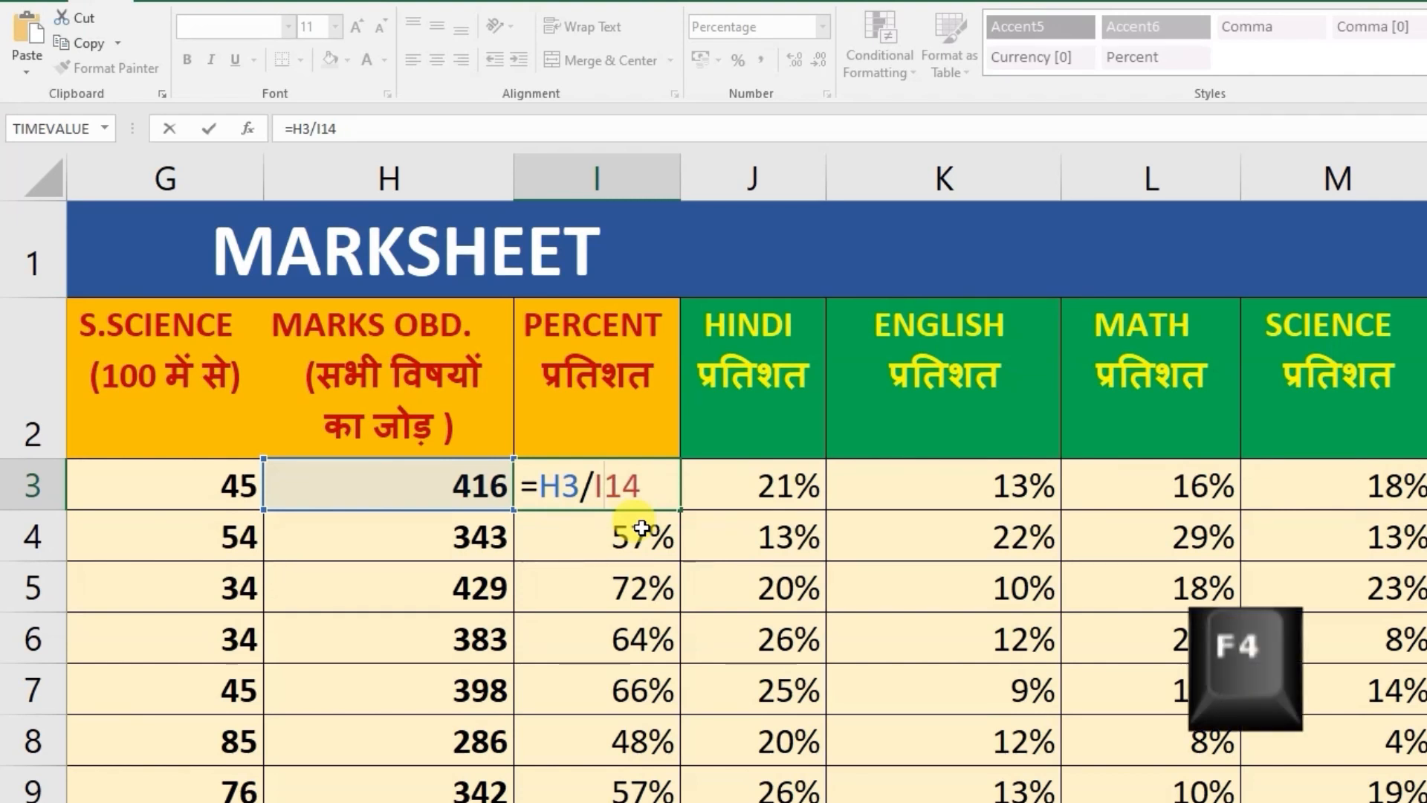
key(F4)
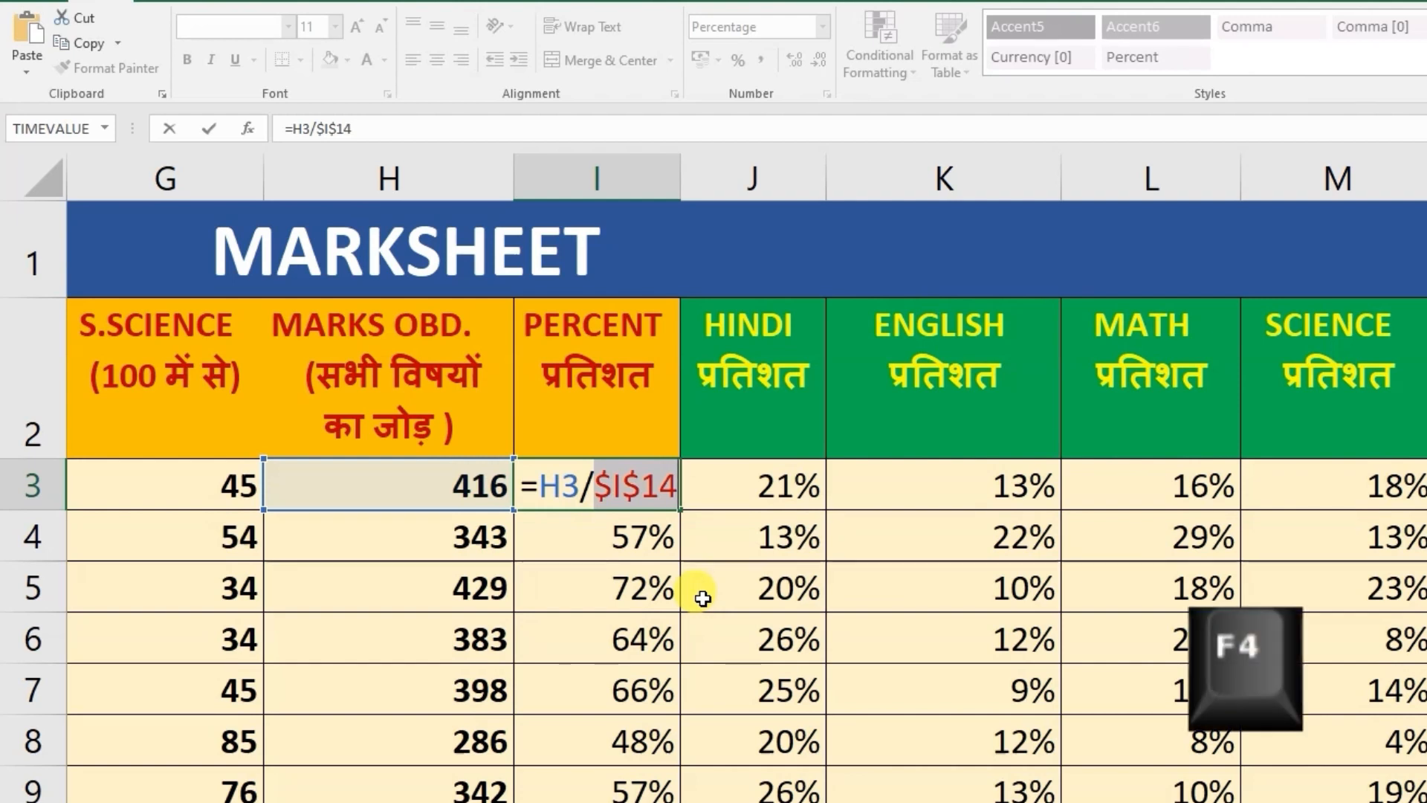
key(F4)
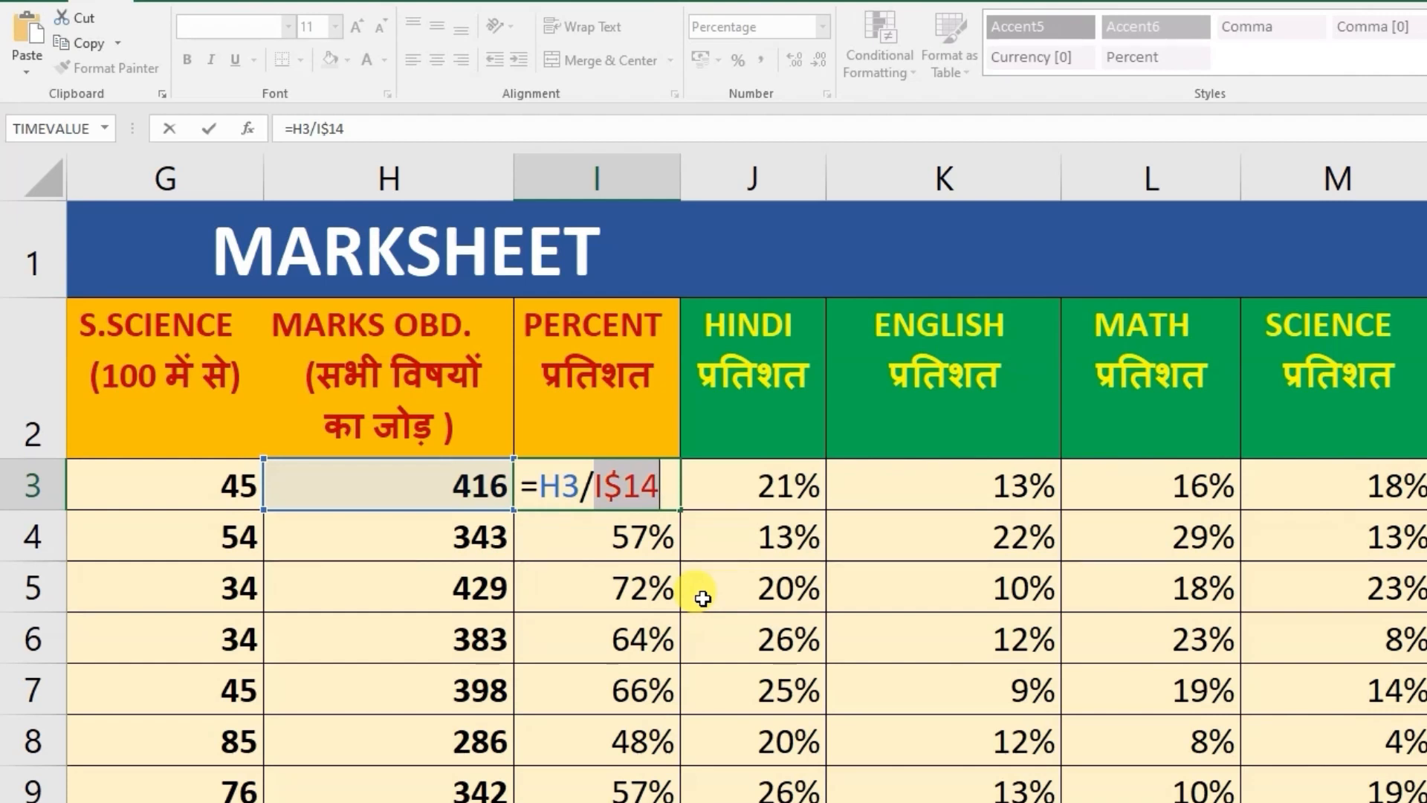
key(F4)
key(F4)
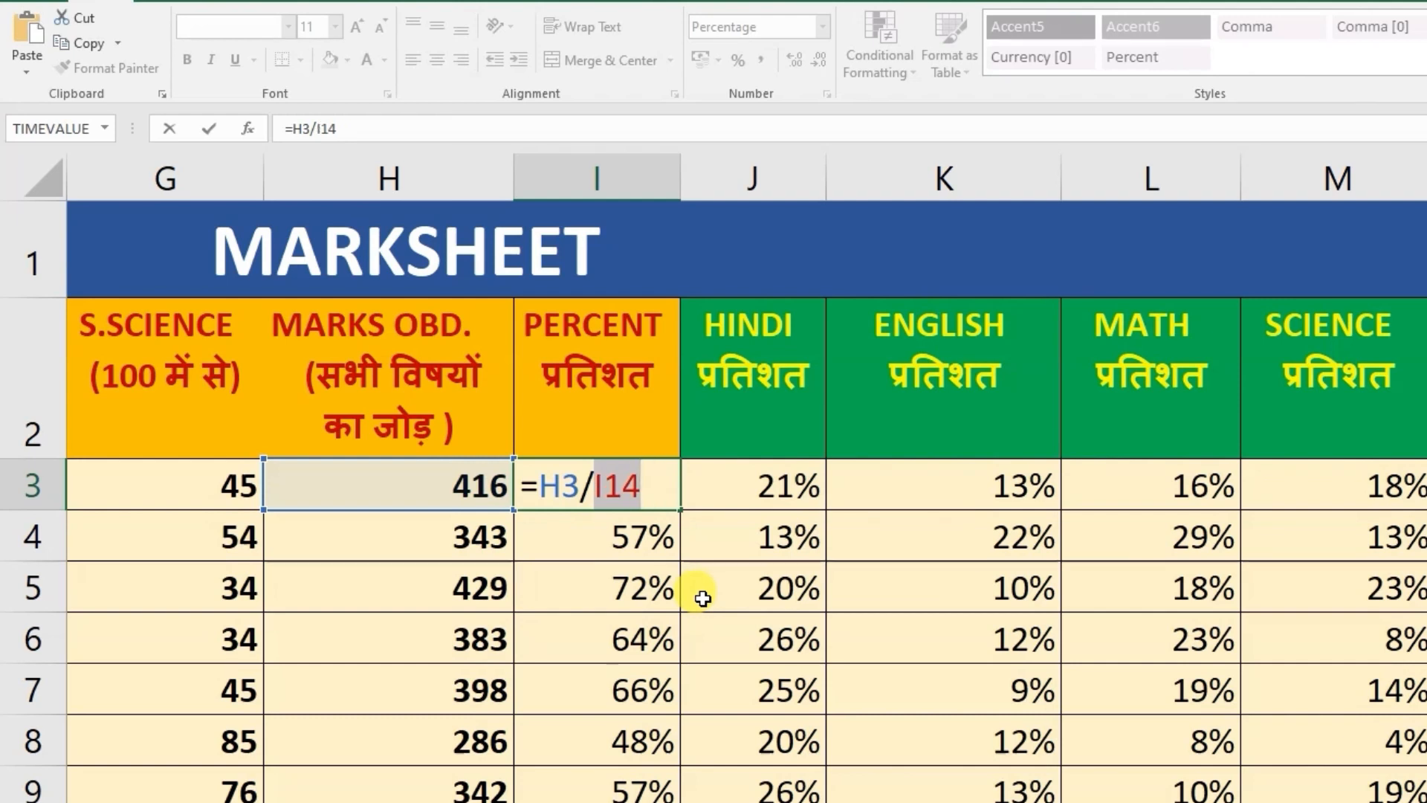
key(F4)
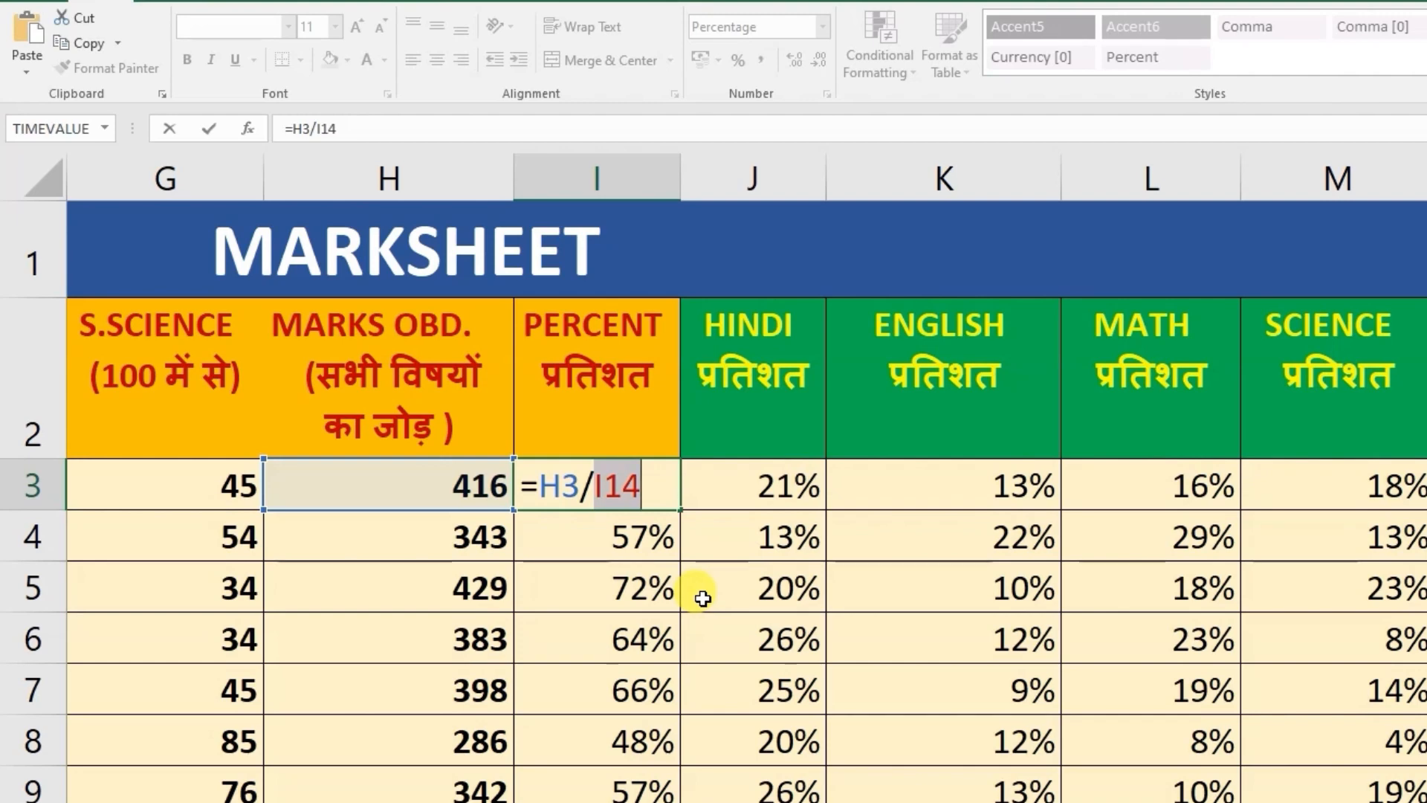
key(F4)
key(Return)
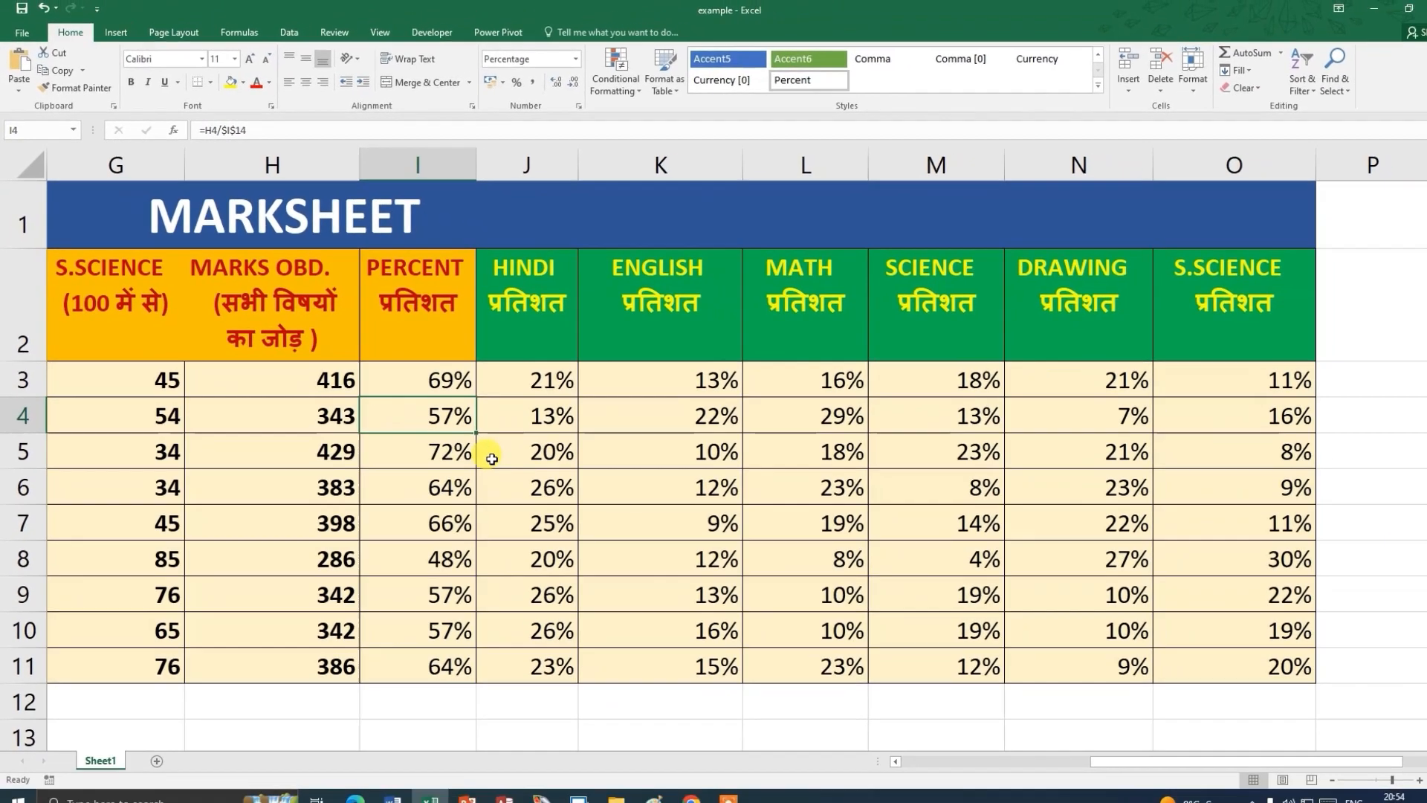